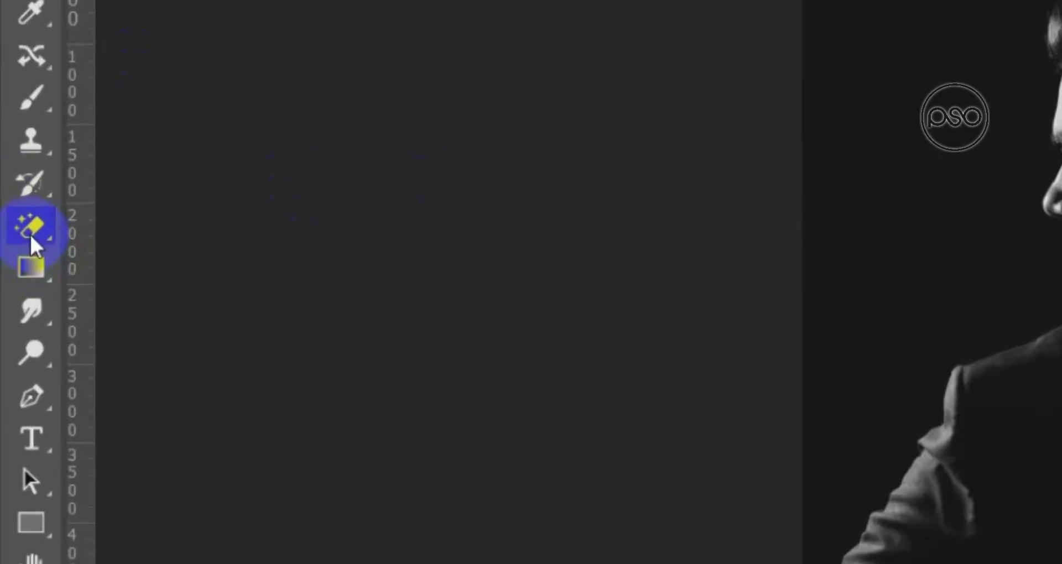
# Show the Eraser, Background Eraser and Magic Eraser variants, then switch to the Brush tool
pyautogui.rightClick(15, 275)
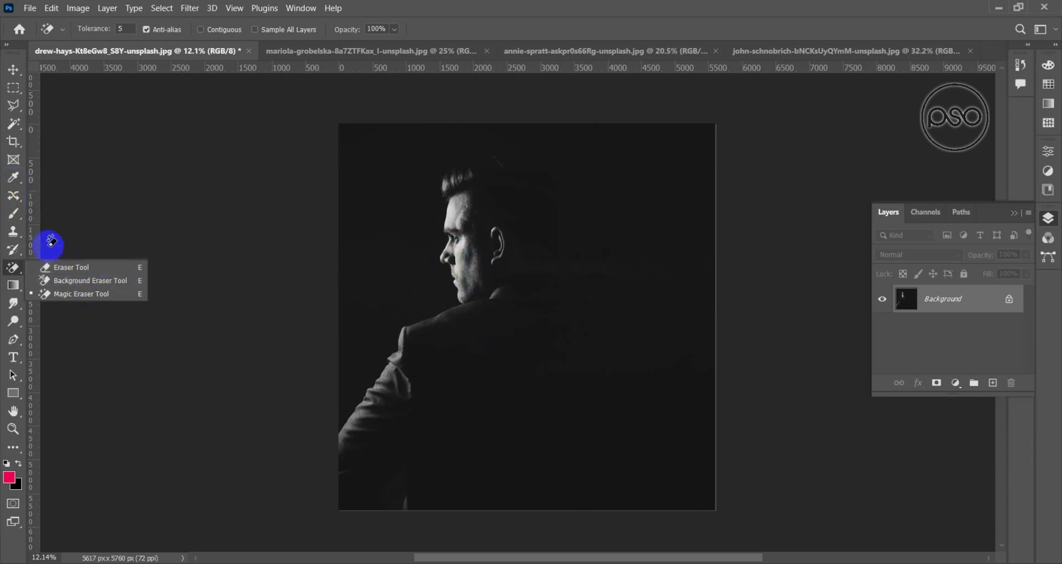
pyautogui.click(12, 219)
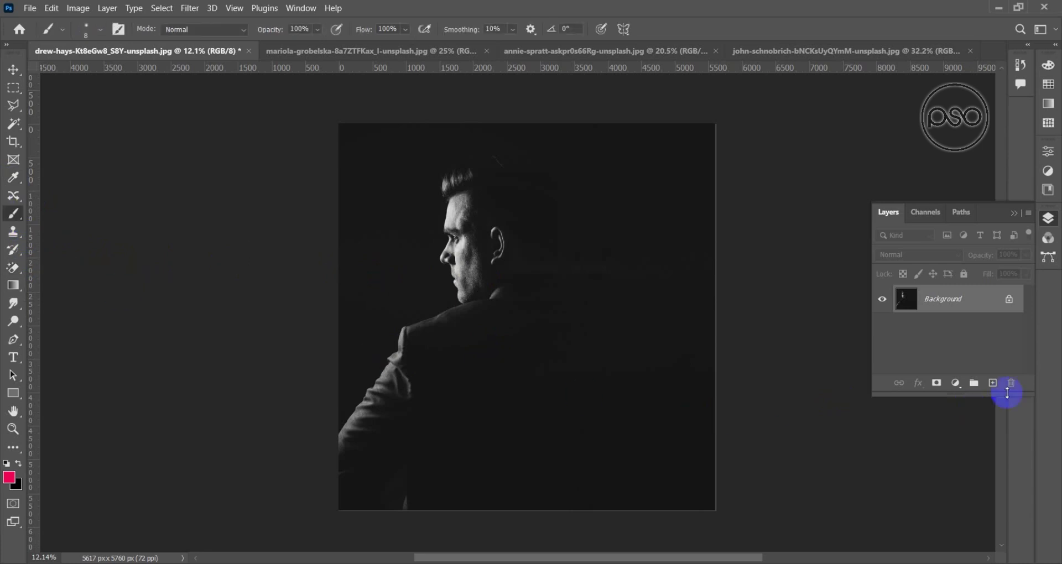
pyautogui.click(992, 383)
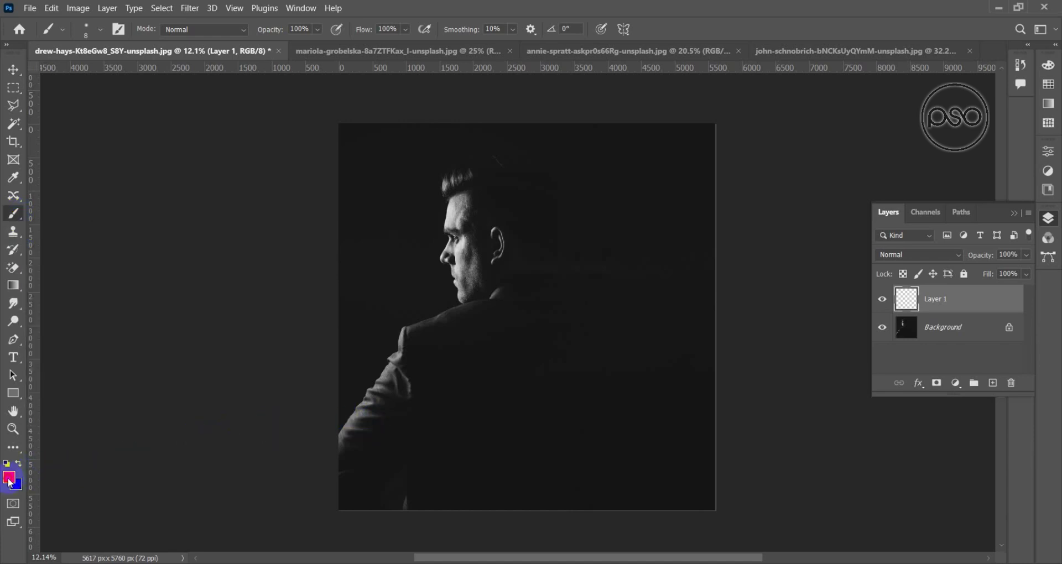
pyautogui.click(9, 478)
pyautogui.moveTo(719, 196)
pyautogui.mouseDown()
pyautogui.moveTo(591, 178)
pyautogui.moveTo(542, 149)
pyautogui.mouseUp()
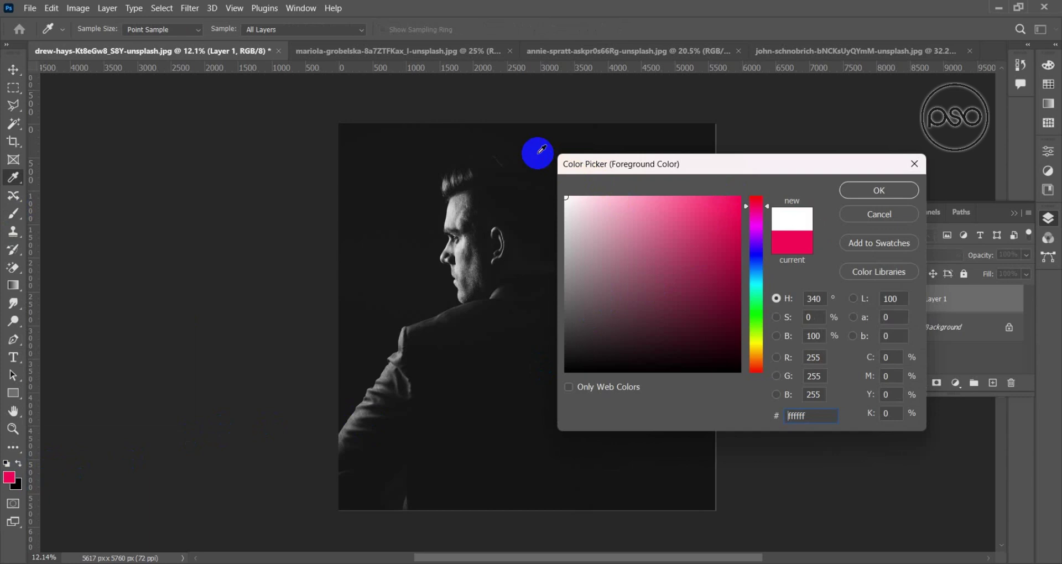
pyautogui.click(863, 190)
pyautogui.moveTo(474, 291); pyautogui.dragTo(505, 288)
pyautogui.rightClick(612, 271)
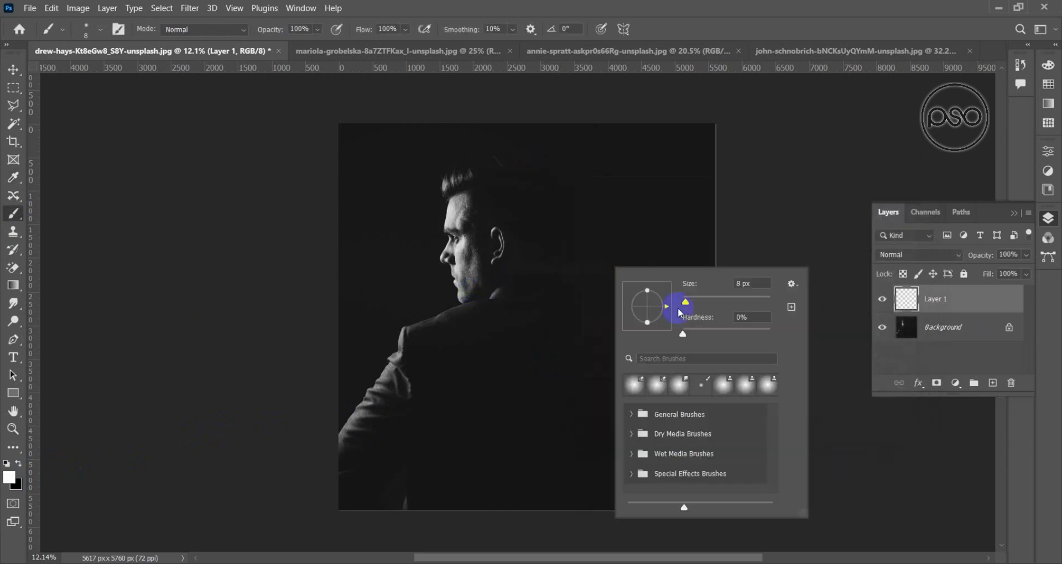
pyautogui.moveTo(714, 299); pyautogui.dragTo(718, 299)
pyautogui.click(540, 190)
pyautogui.moveTo(547, 189); pyautogui.dragTo(491, 454)
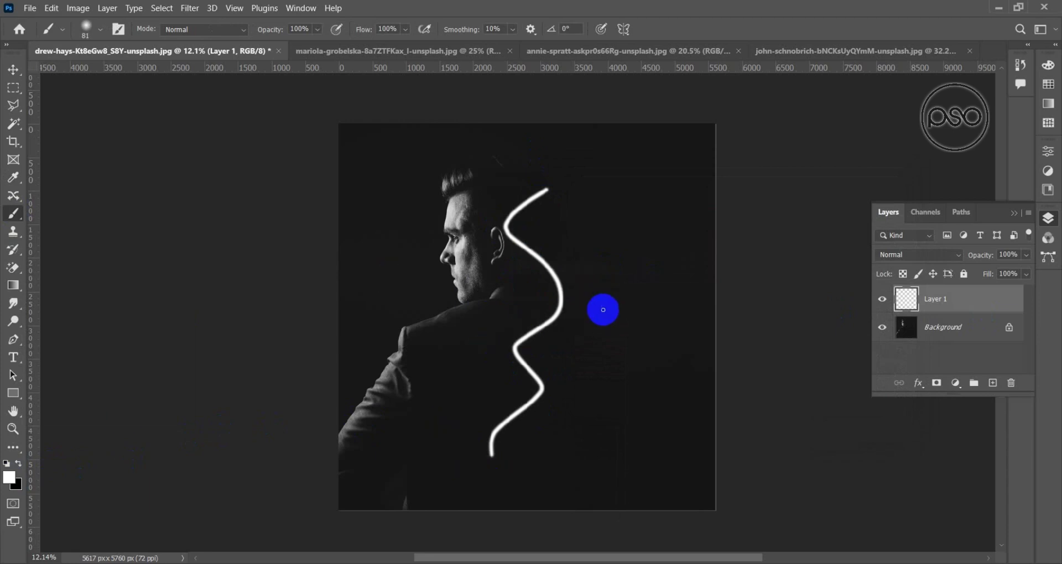
pyautogui.click(12, 268)
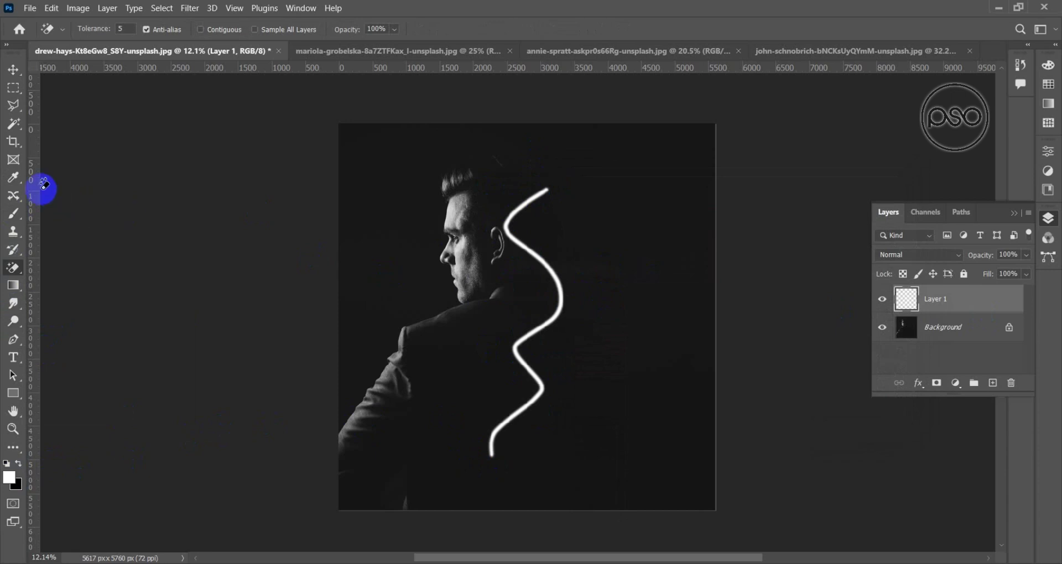
pyautogui.rightClick(12, 271)
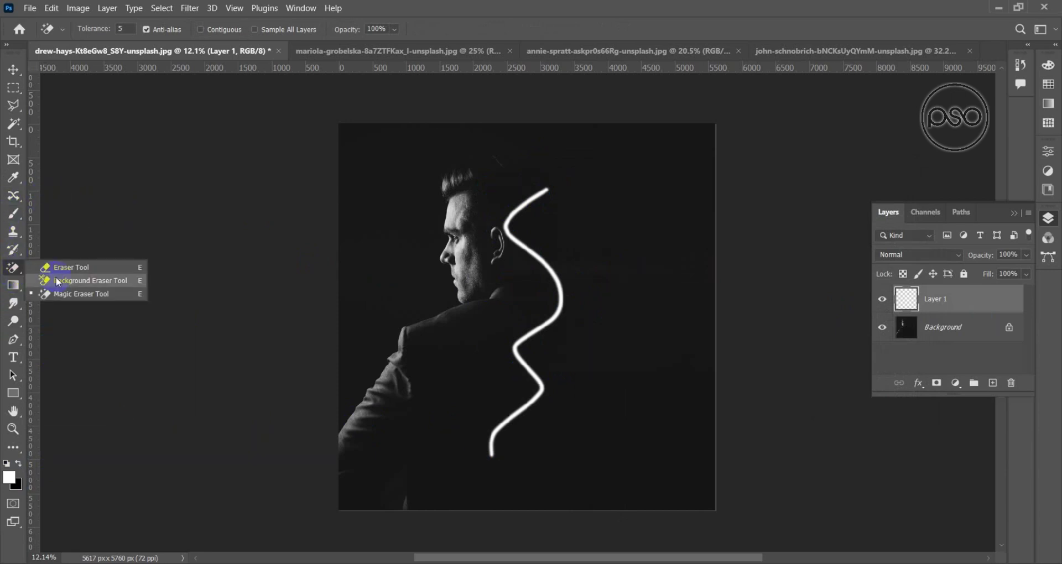
pyautogui.click(72, 265)
pyautogui.moveTo(485, 233)
pyautogui.mouseDown()
pyautogui.moveTo(526, 284)
pyautogui.moveTo(540, 237)
pyautogui.moveTo(516, 344)
pyautogui.moveTo(524, 288)
pyautogui.mouseUp()
pyautogui.press('v')
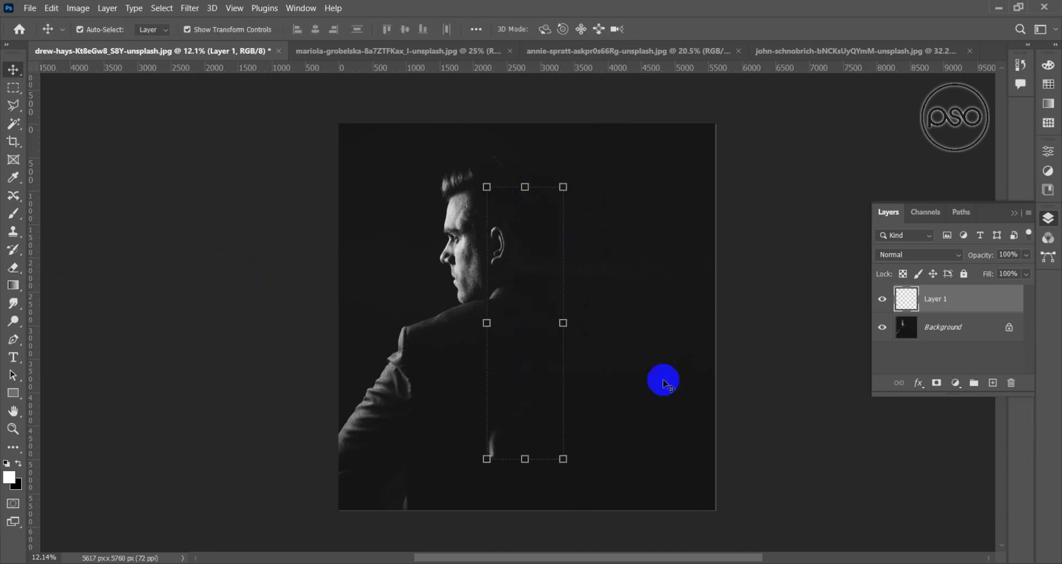
pyautogui.press('Delete')
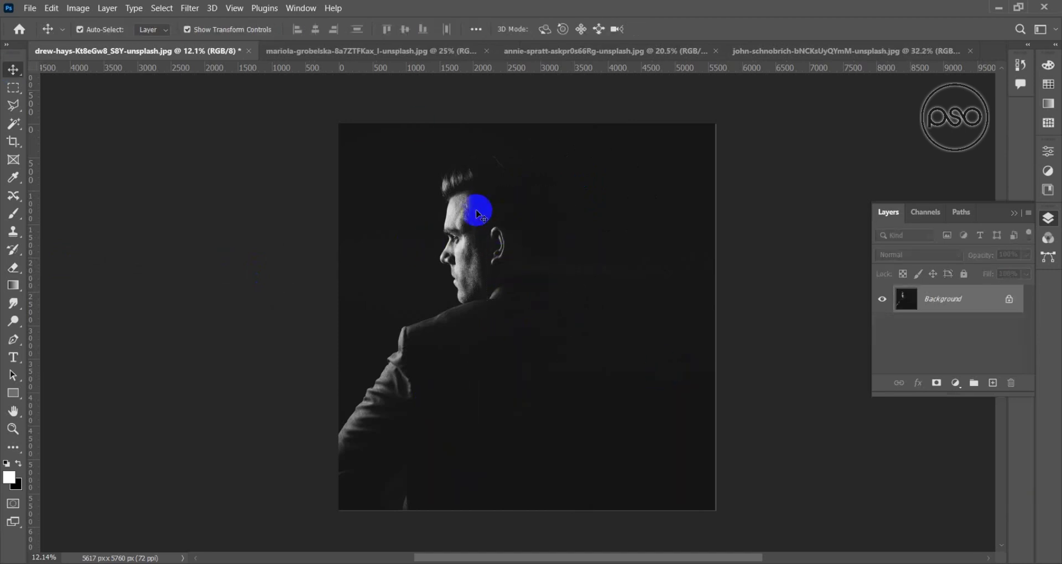
# Drag the lion photo onto the man's portrait as a new layer
pyautogui.click(393, 50)
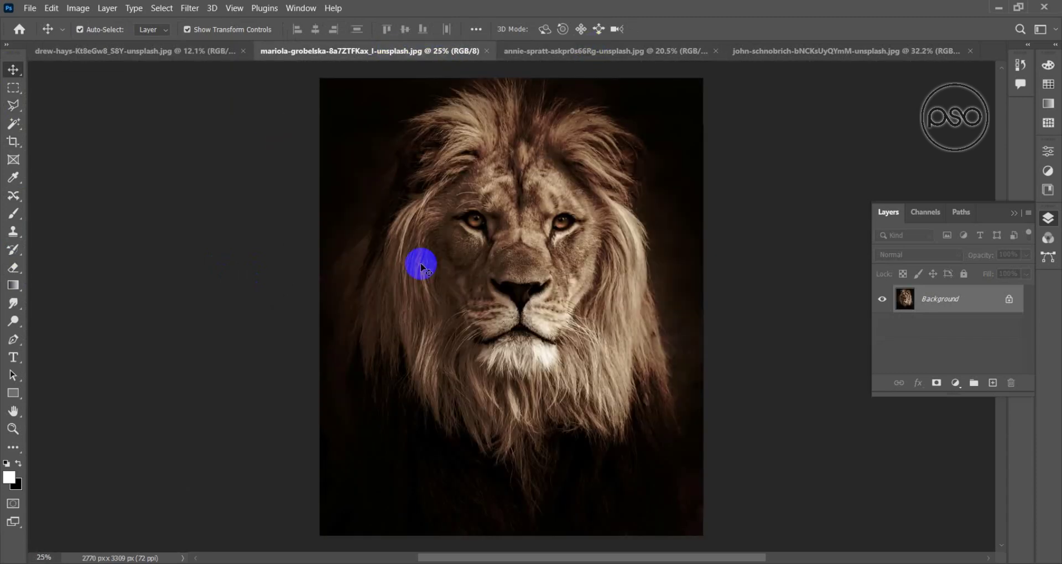
pyautogui.click(169, 53)
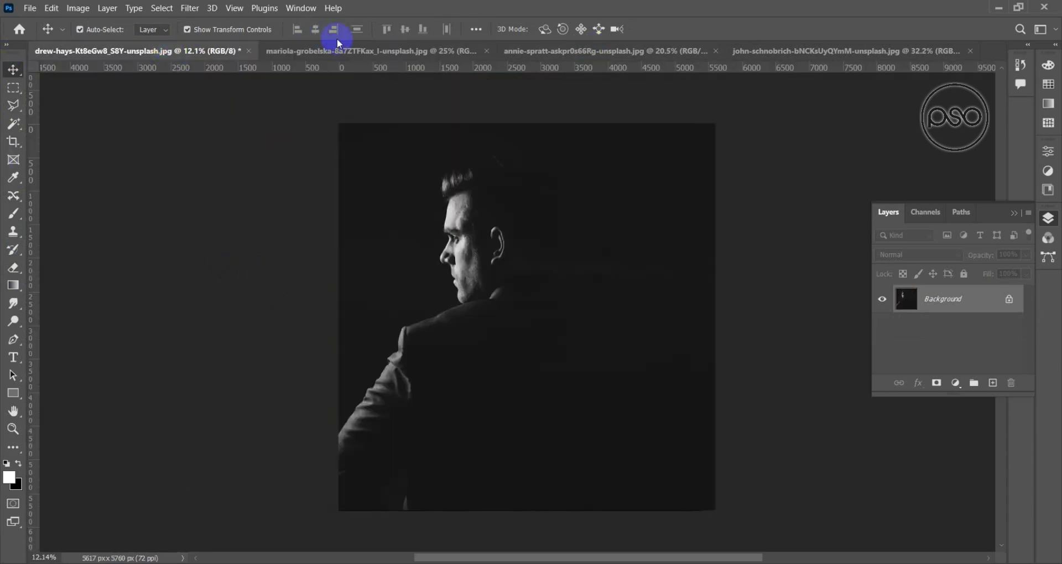
pyautogui.click(342, 51)
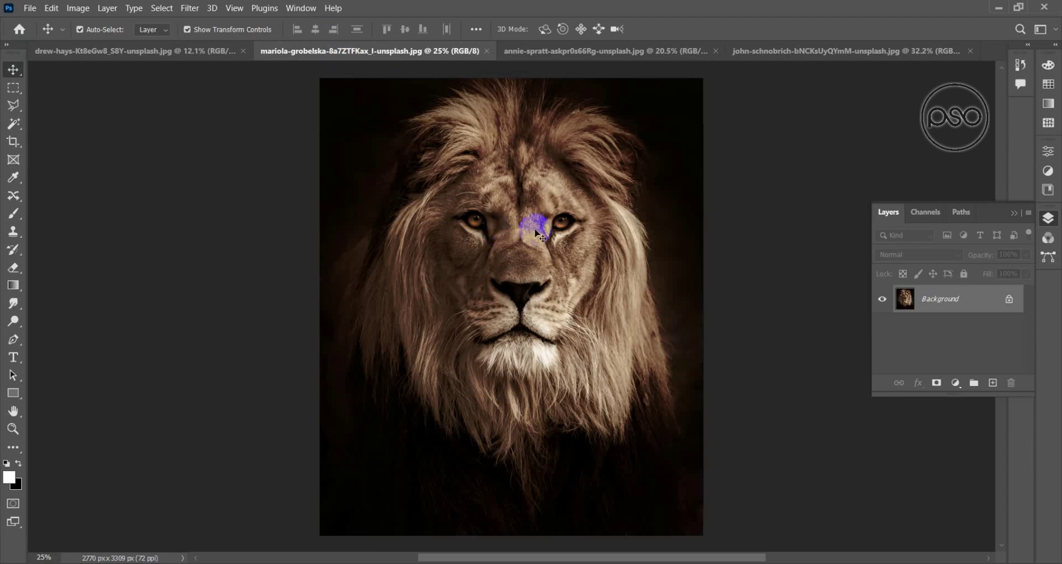
pyautogui.click(135, 51)
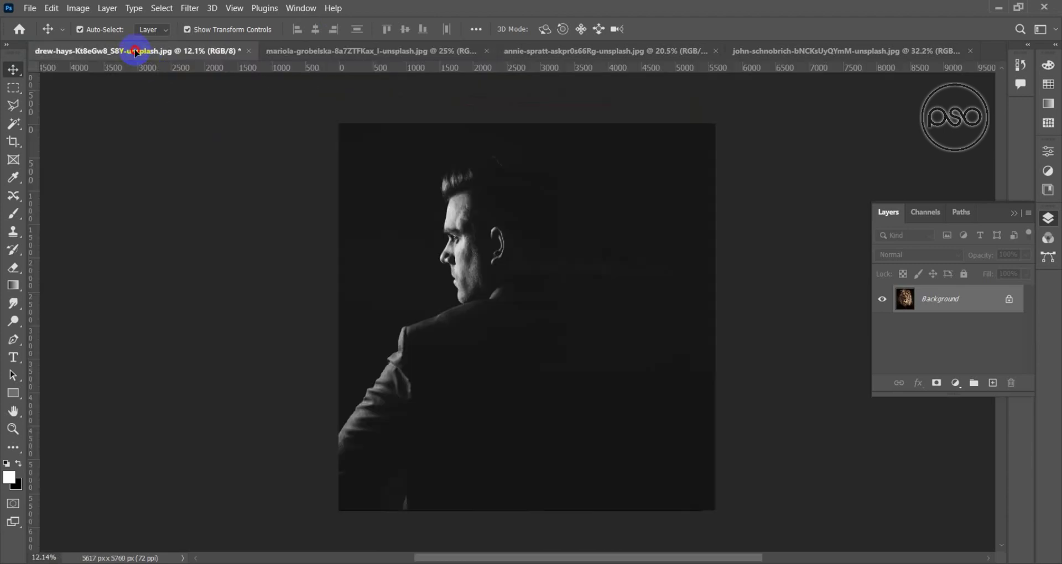
pyautogui.moveTo(135, 52)
pyautogui.mouseDown()
pyautogui.moveTo(520, 288)
pyautogui.moveTo(496, 270)
pyautogui.mouseUp()
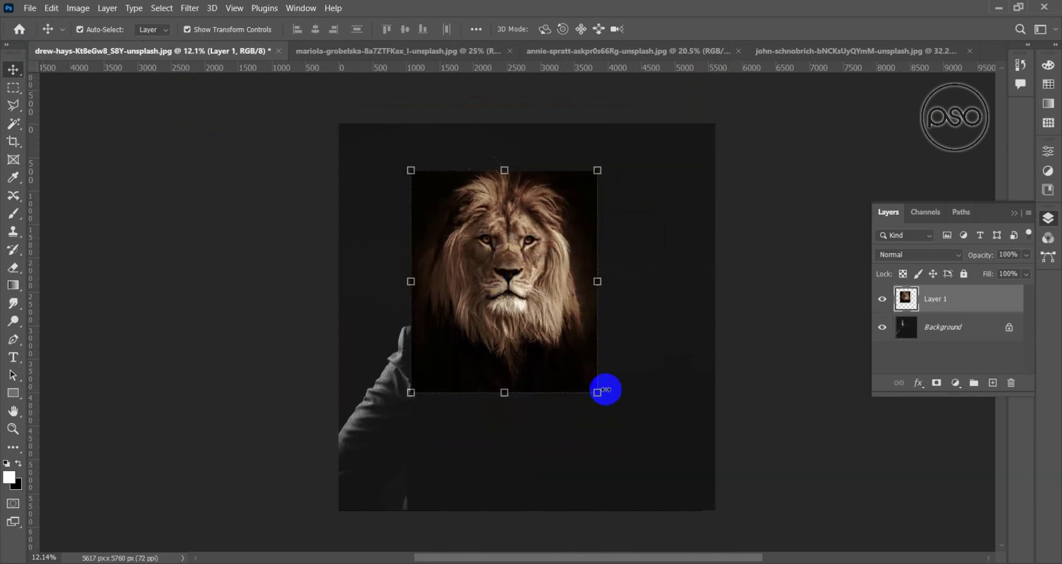
# Scale the lion layer up to about 166.58%, reposition it, and commit the transform
pyautogui.moveTo(600, 394); pyautogui.dragTo(688, 503)
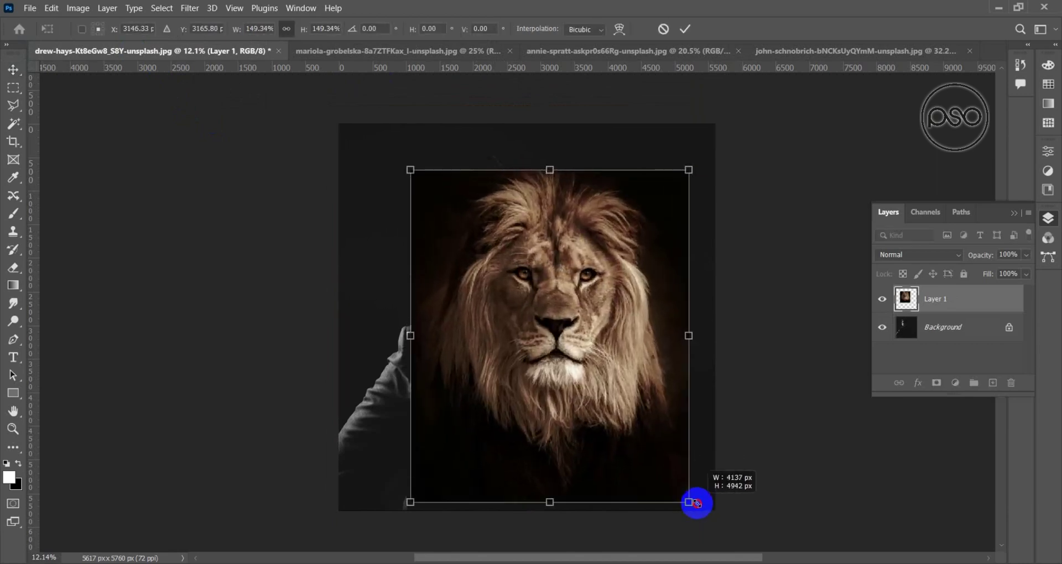
pyautogui.moveTo(575, 413); pyautogui.dragTo(569, 403)
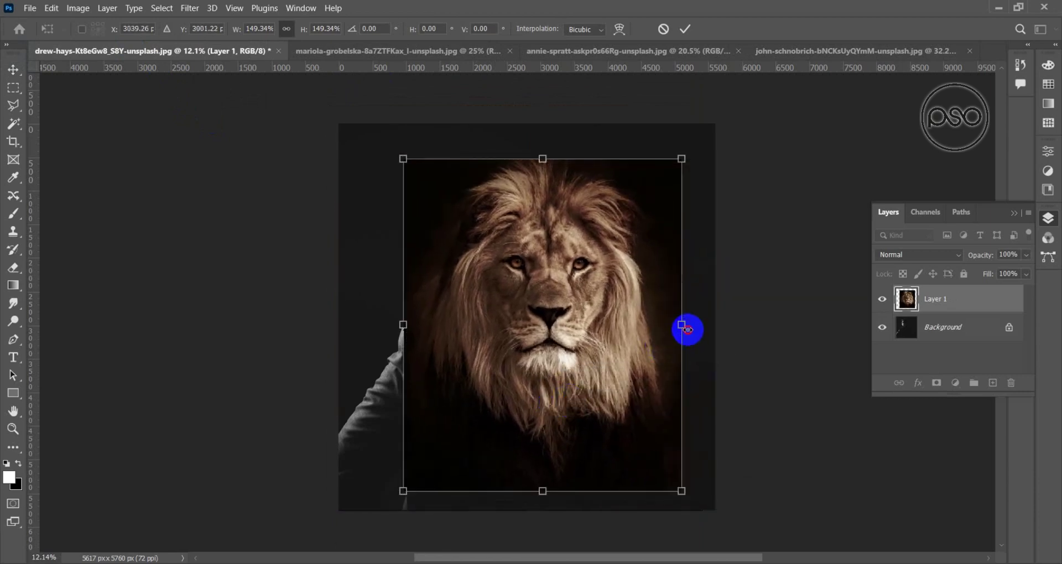
pyautogui.moveTo(686, 330); pyautogui.dragTo(699, 330)
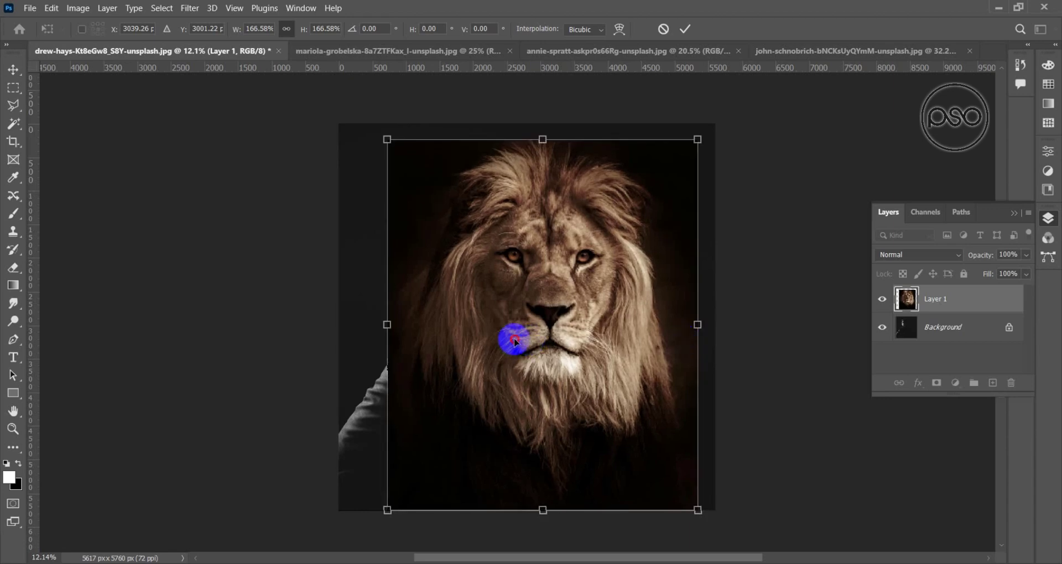
pyautogui.moveTo(514, 341); pyautogui.dragTo(511, 339)
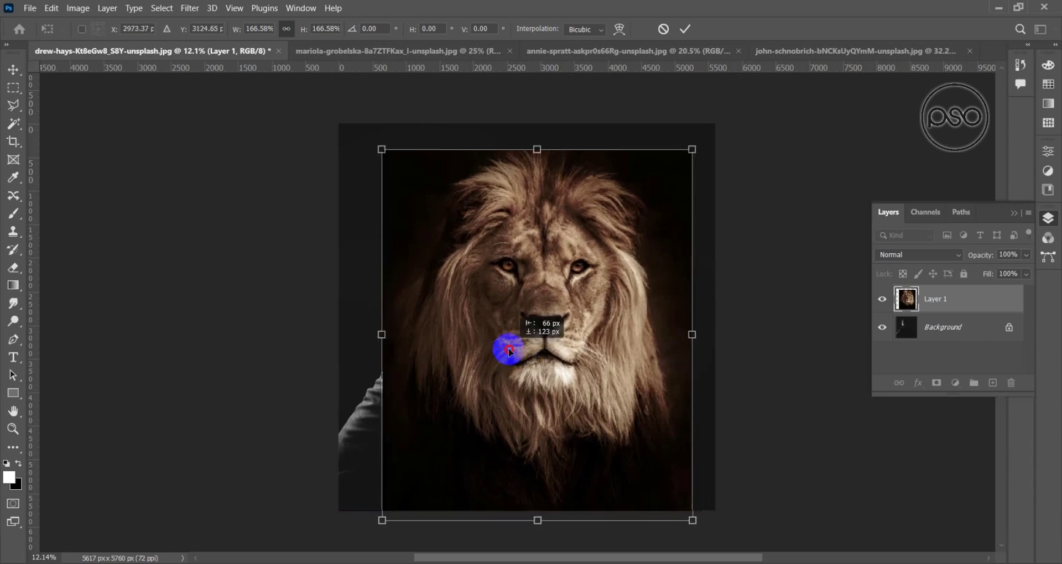
pyautogui.click(686, 30)
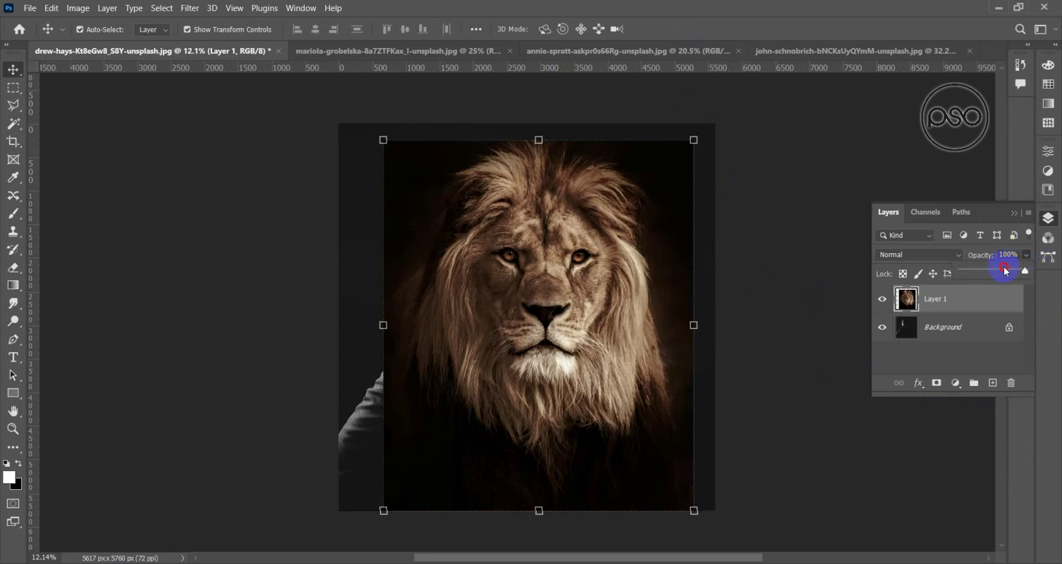
# Lower Layer 1's opacity to 34% to see the man beneath
pyautogui.moveTo(990, 273); pyautogui.dragTo(990, 272)
pyautogui.moveTo(552, 248); pyautogui.dragTo(540, 256)
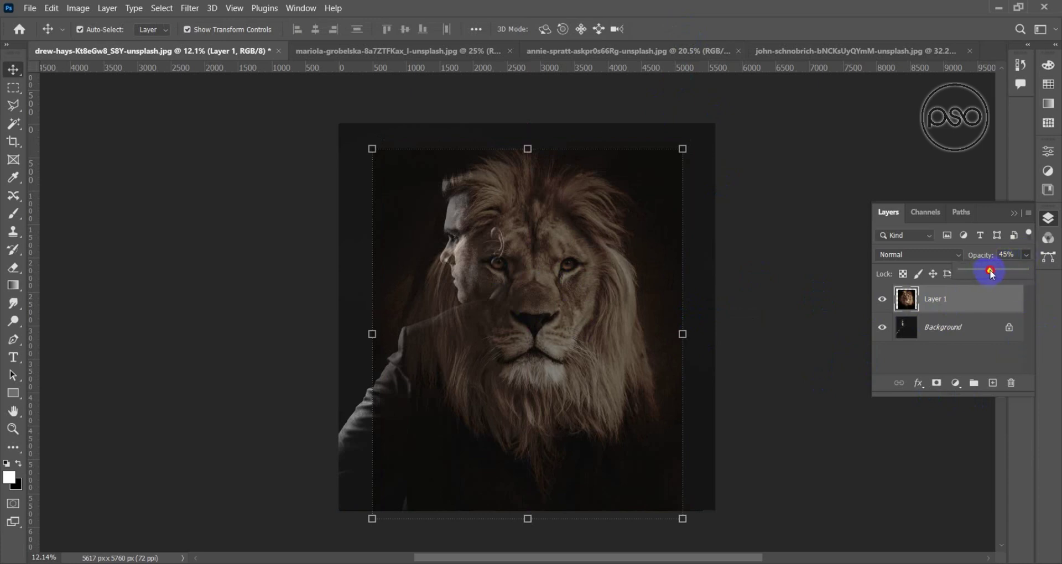
pyautogui.moveTo(984, 272); pyautogui.dragTo(984, 273)
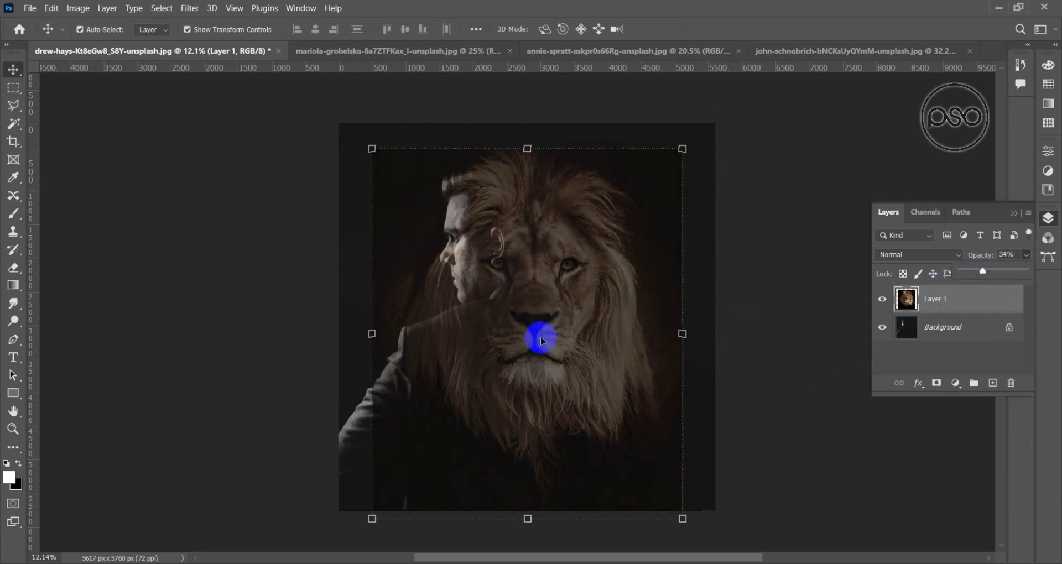
# Move the lion up over the man's head and restore its opacity to 100%
pyautogui.moveTo(528, 338)
pyautogui.mouseDown()
pyautogui.moveTo(519, 341)
pyautogui.moveTo(528, 355)
pyautogui.moveTo(528, 345)
pyautogui.mouseUp()
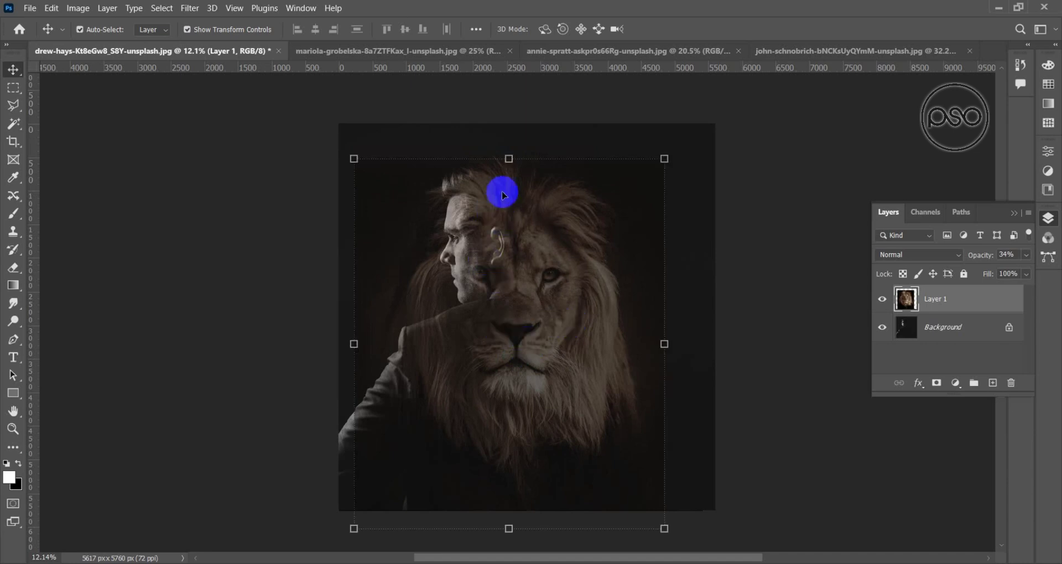
pyautogui.moveTo(518, 280); pyautogui.dragTo(496, 270)
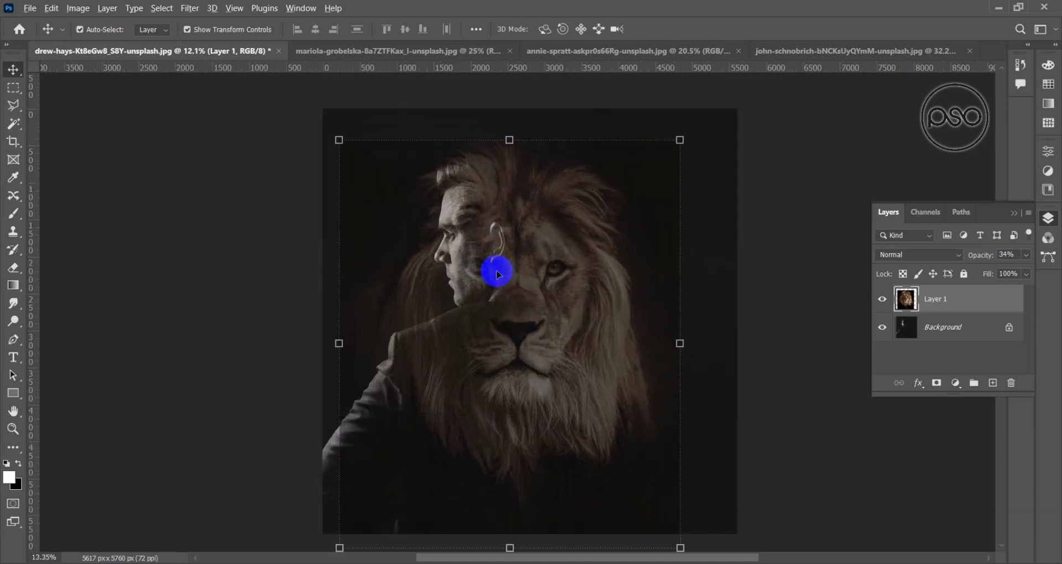
pyautogui.scroll(3, 496, 273)
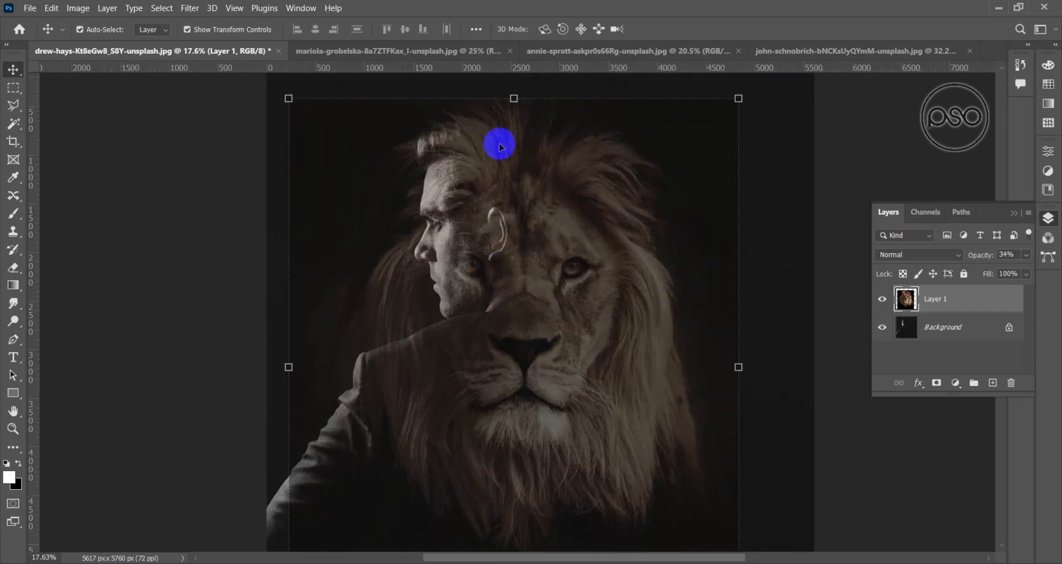
pyautogui.moveTo(526, 286); pyautogui.dragTo(516, 274)
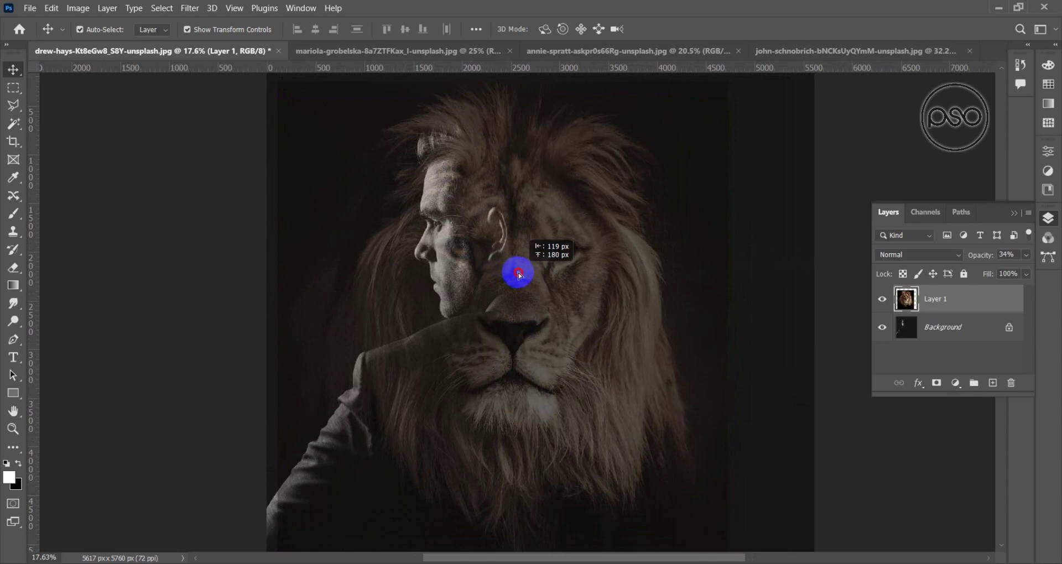
pyautogui.moveTo(519, 275); pyautogui.dragTo(519, 276)
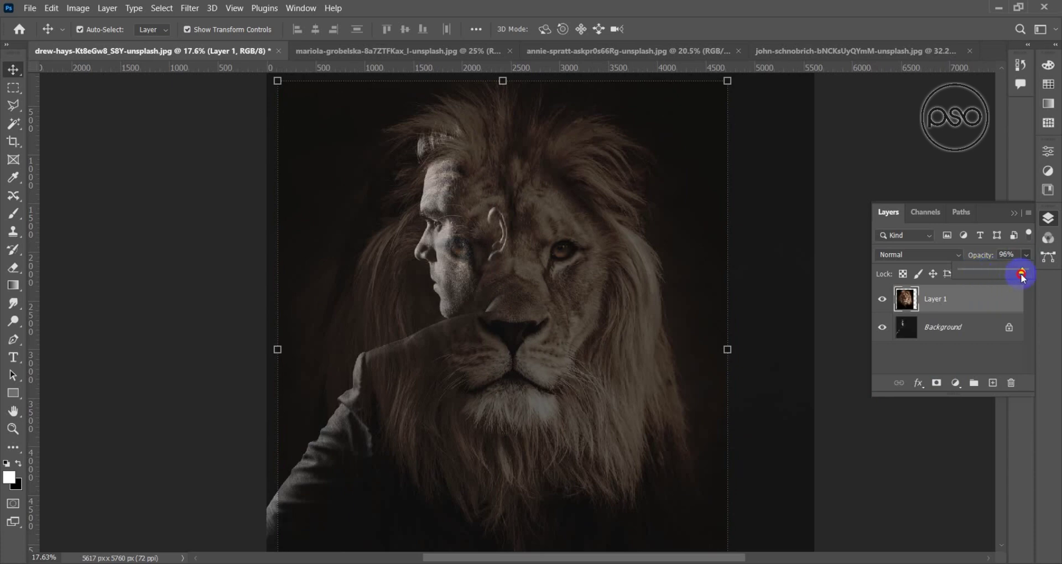
pyautogui.moveTo(1022, 275); pyautogui.dragTo(1027, 275)
pyautogui.scroll(-1, 462, 327)
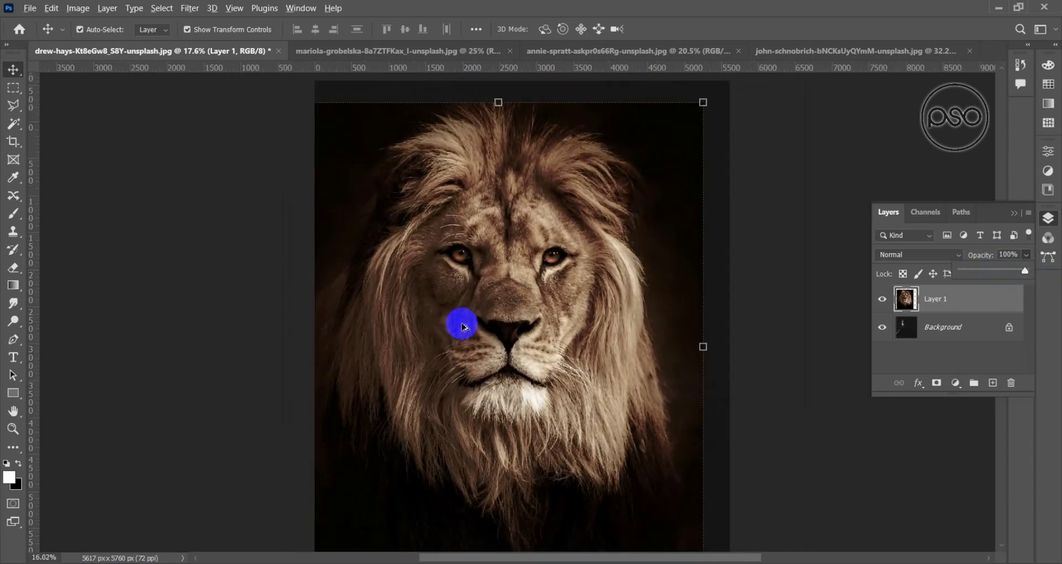
pyautogui.scroll(-1, 462, 326)
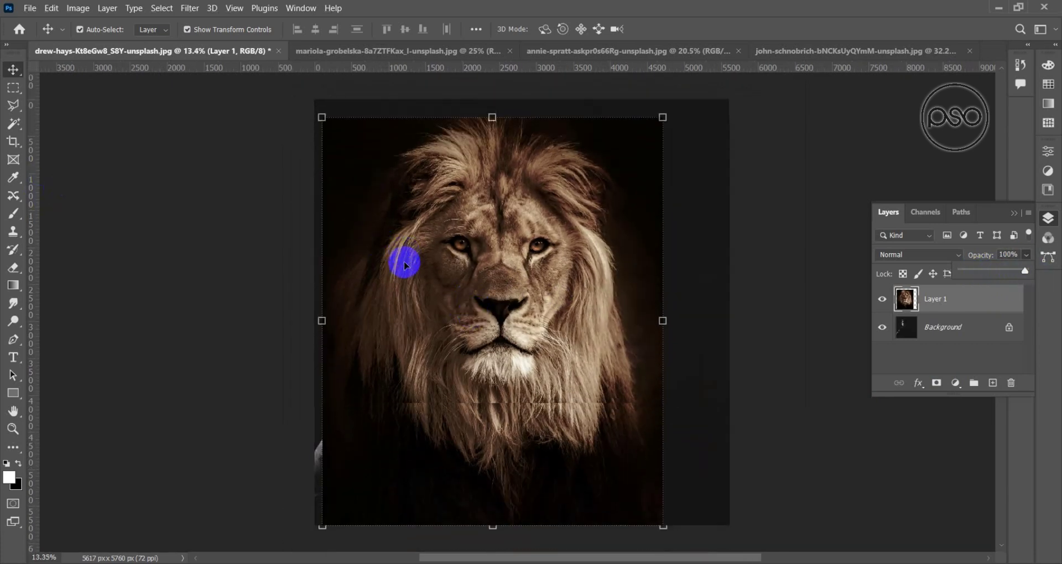
pyautogui.scroll(-1, 403, 260)
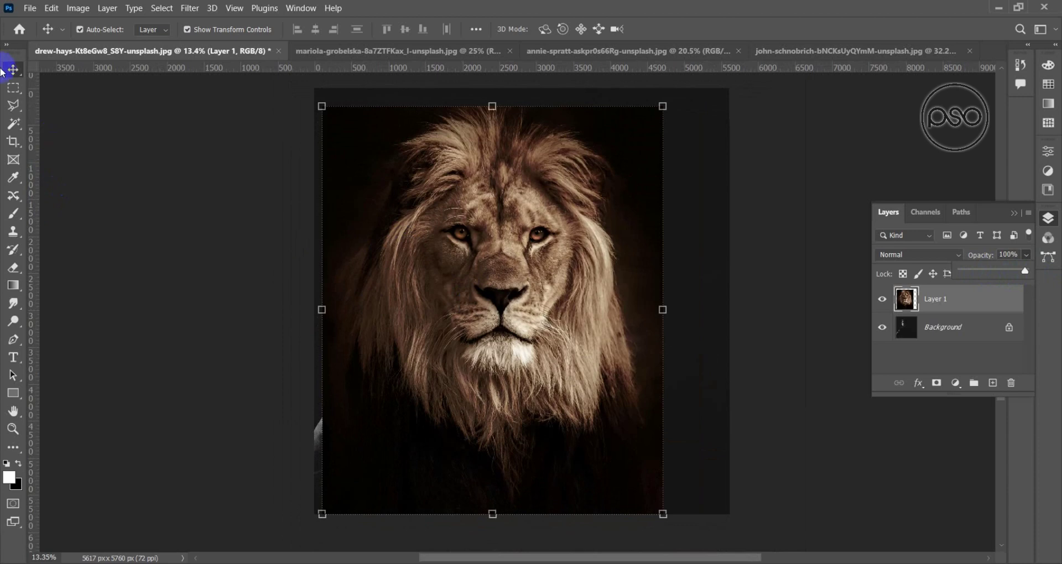
# Pick the Eraser with a brush preset, try a stroke on the lion's left side, then undo it
pyautogui.click(10, 271)
pyautogui.rightClick(457, 227)
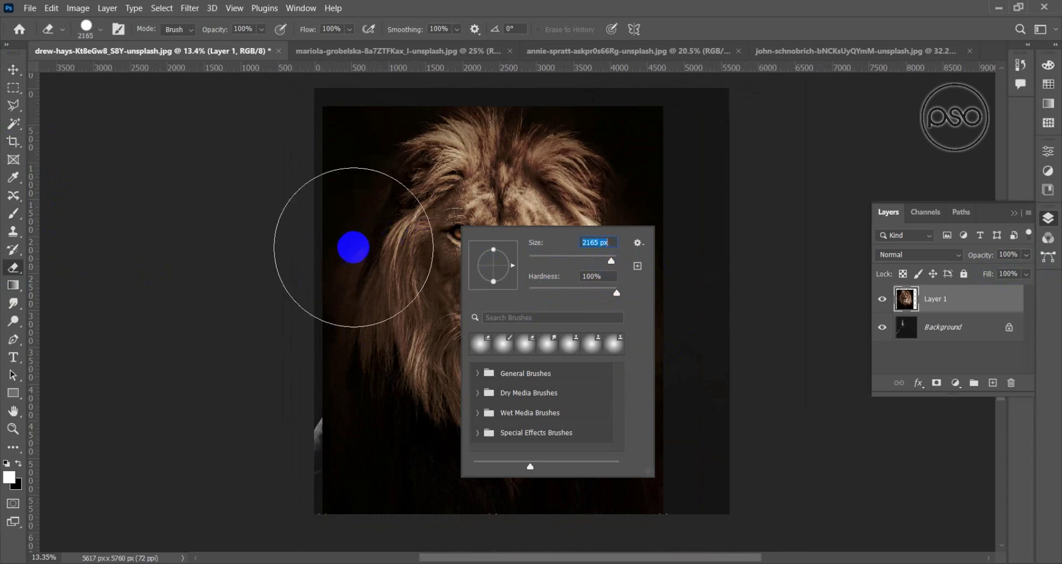
pyautogui.click(549, 347)
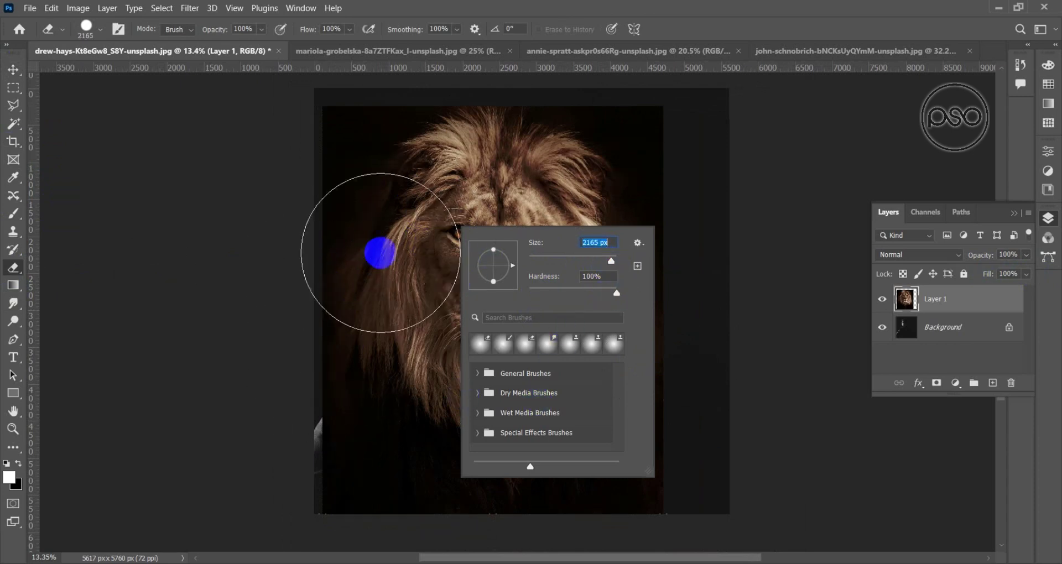
pyautogui.click(379, 249)
pyautogui.moveTo(382, 215)
pyautogui.mouseDown()
pyautogui.moveTo(387, 286)
pyautogui.moveTo(407, 273)
pyautogui.mouseUp()
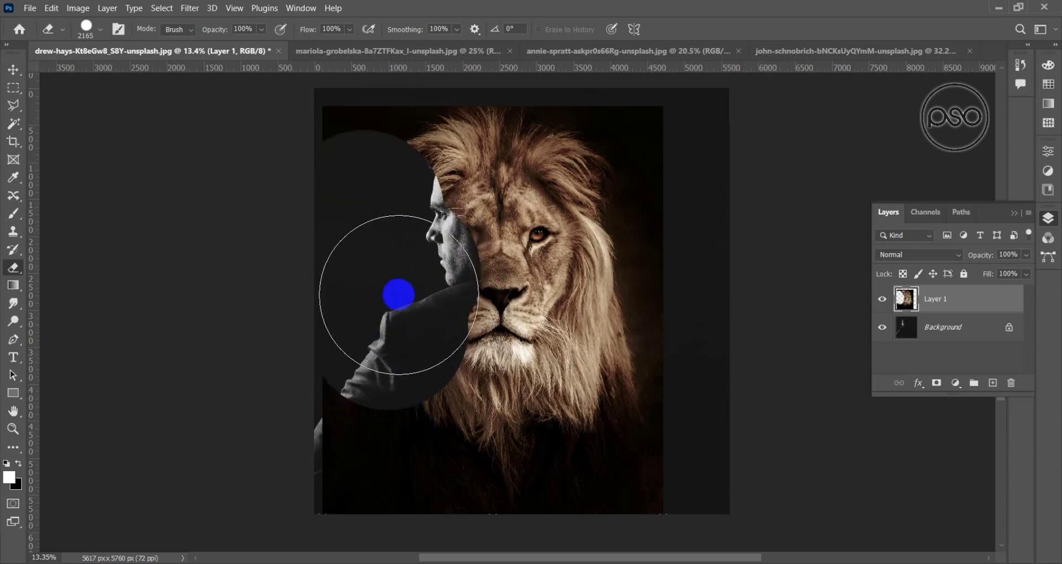
pyautogui.rightClick(398, 293)
pyautogui.hotkey('ctrl', 'z')
pyautogui.hotkey('ctrl', 'z')
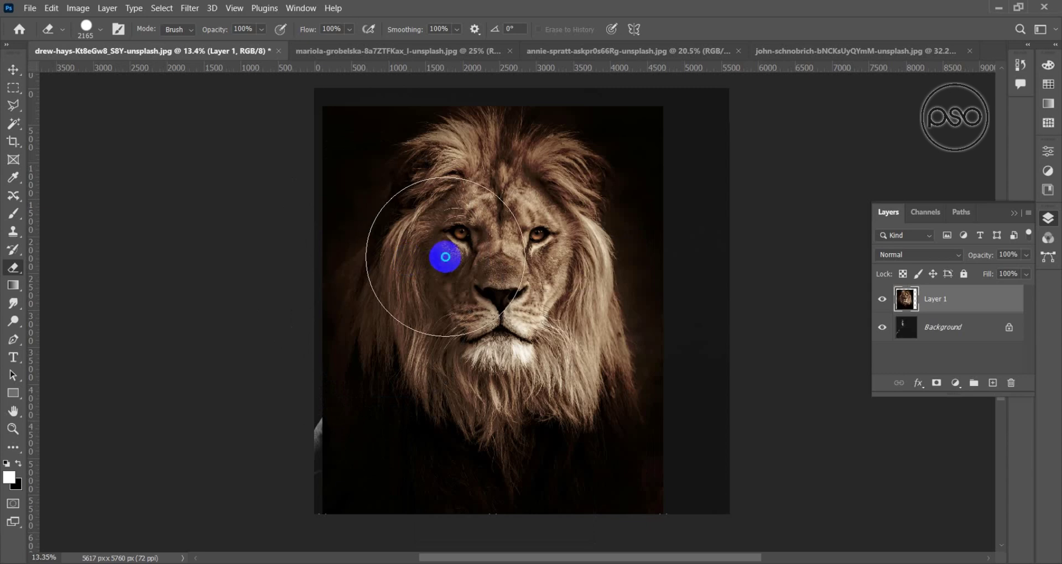
# With a 0% hardness eraser, erase the lion's left side to reveal the man's shoulder and fade the lower mane
pyautogui.rightClick(447, 252)
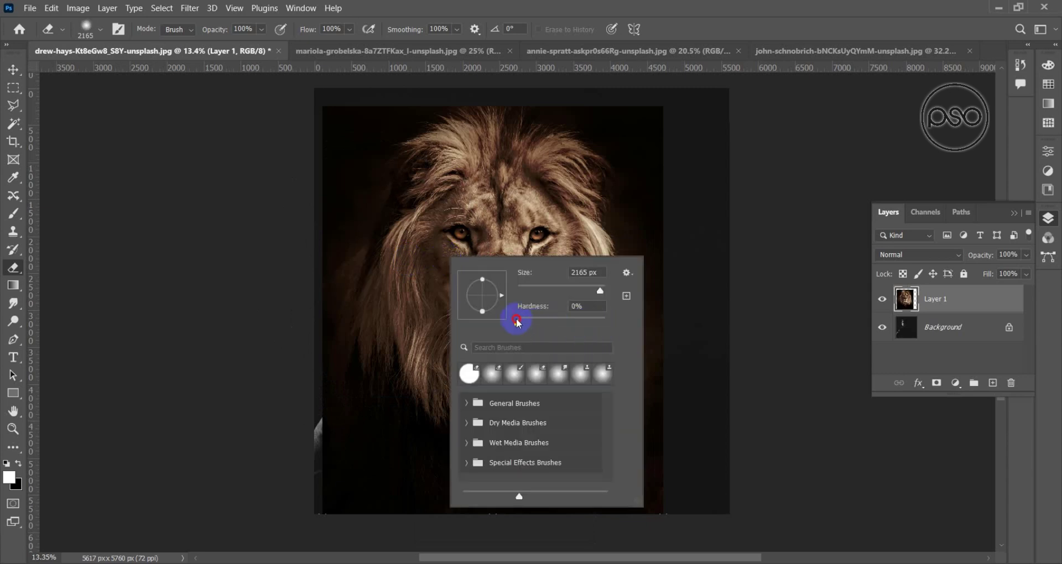
pyautogui.click(337, 135)
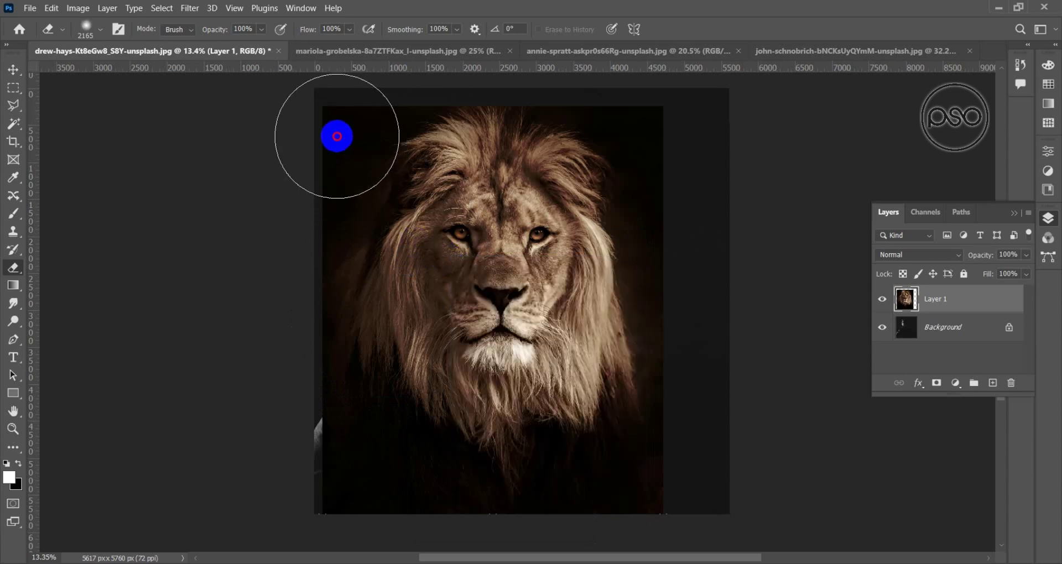
pyautogui.moveTo(343, 433)
pyautogui.mouseDown()
pyautogui.moveTo(324, 149)
pyautogui.moveTo(347, 270)
pyautogui.moveTo(343, 525)
pyautogui.moveTo(344, 111)
pyautogui.mouseUp()
pyautogui.moveTo(346, 151)
pyautogui.mouseDown()
pyautogui.moveTo(348, 403)
pyautogui.moveTo(393, 472)
pyautogui.moveTo(559, 503)
pyautogui.moveTo(703, 414)
pyautogui.moveTo(651, 490)
pyautogui.moveTo(439, 372)
pyautogui.moveTo(465, 255)
pyautogui.mouseUp()
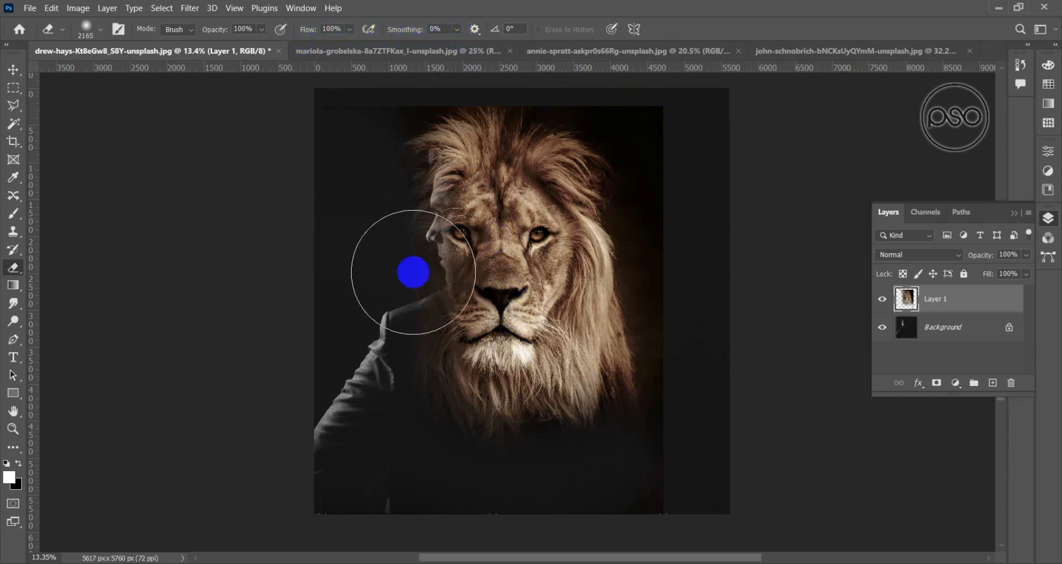
# Set stroke Smoothing to 0% and erase the upper-left mane to reveal the man's hair
pyautogui.click(405, 35)
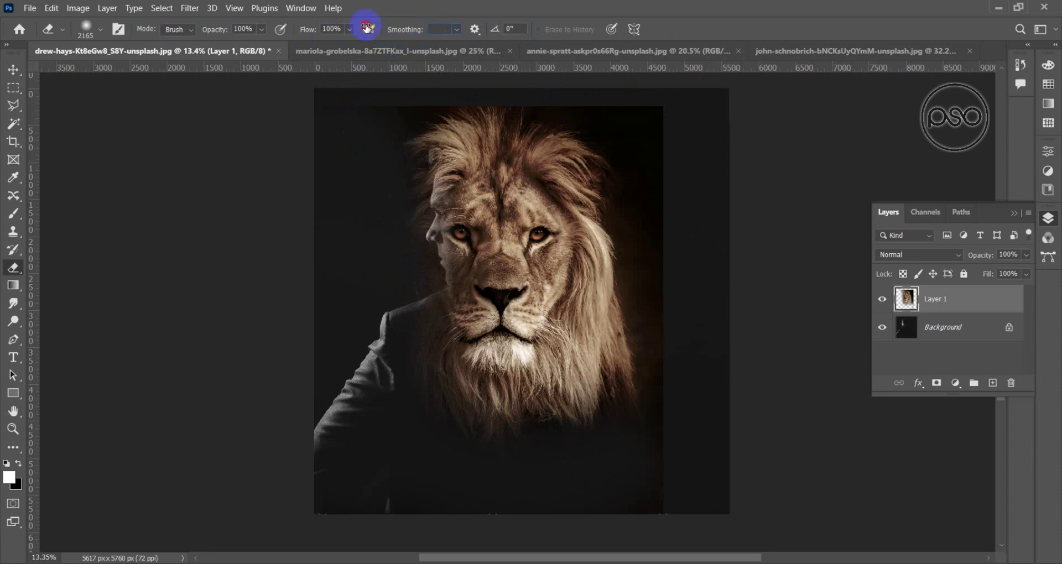
pyautogui.click(367, 27)
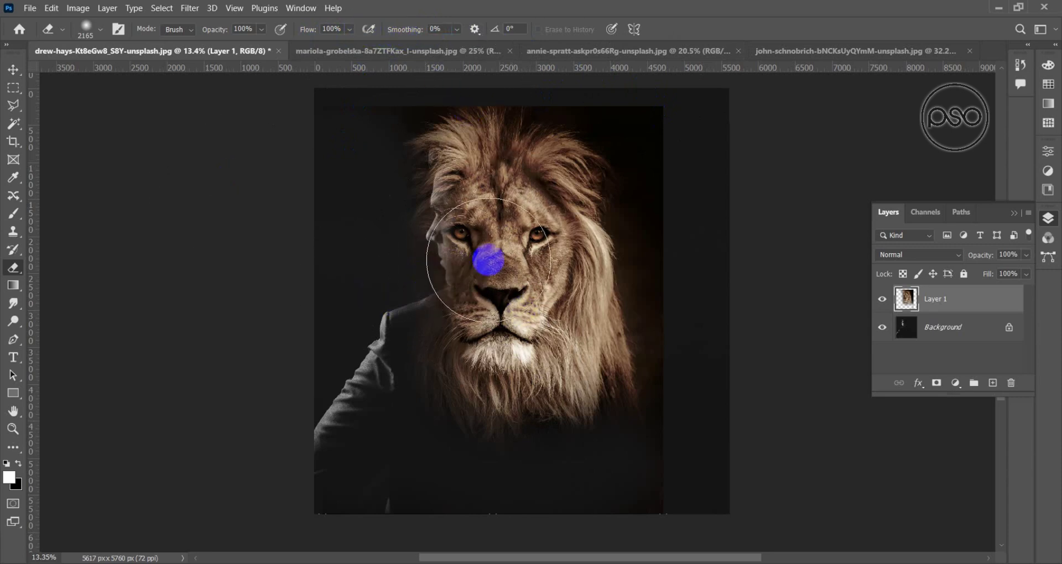
pyautogui.scroll(1, 460, 233)
pyautogui.scroll(2, 459, 232)
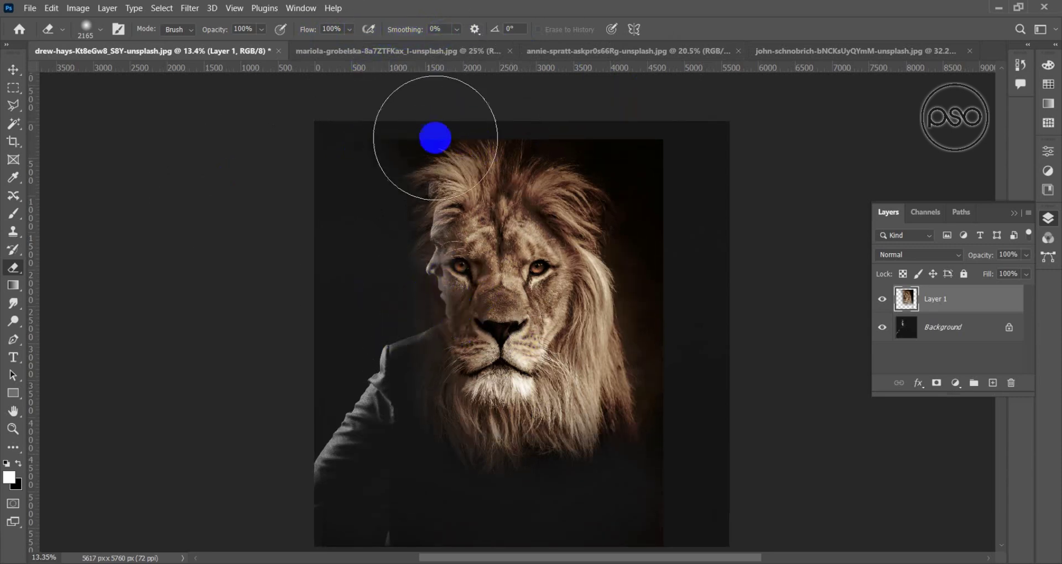
pyautogui.moveTo(474, 135)
pyautogui.mouseDown()
pyautogui.moveTo(407, 160)
pyautogui.moveTo(393, 302)
pyautogui.moveTo(403, 398)
pyautogui.mouseUp()
pyautogui.scroll(2, 439, 426)
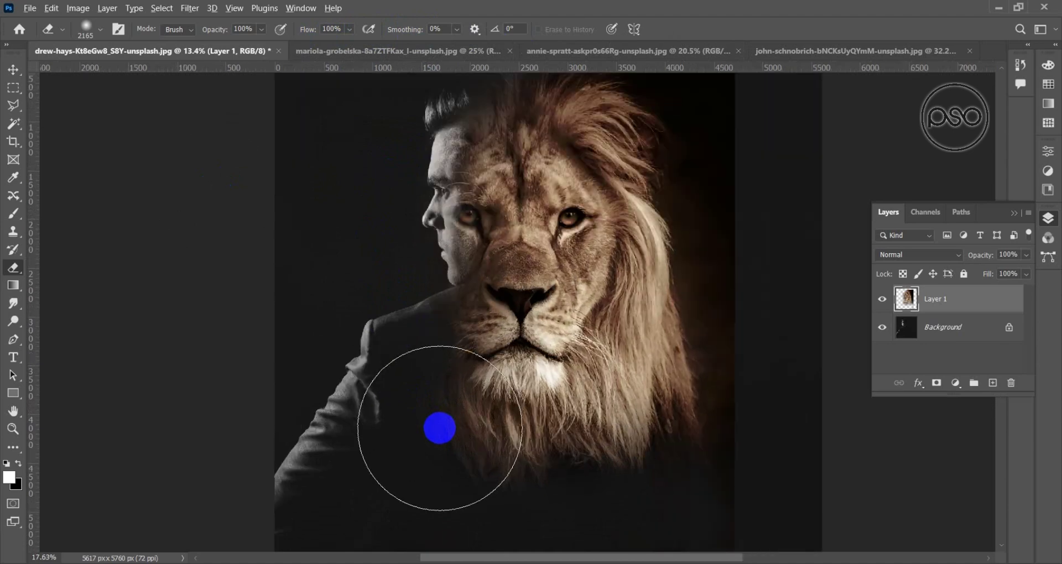
pyautogui.scroll(1, 439, 428)
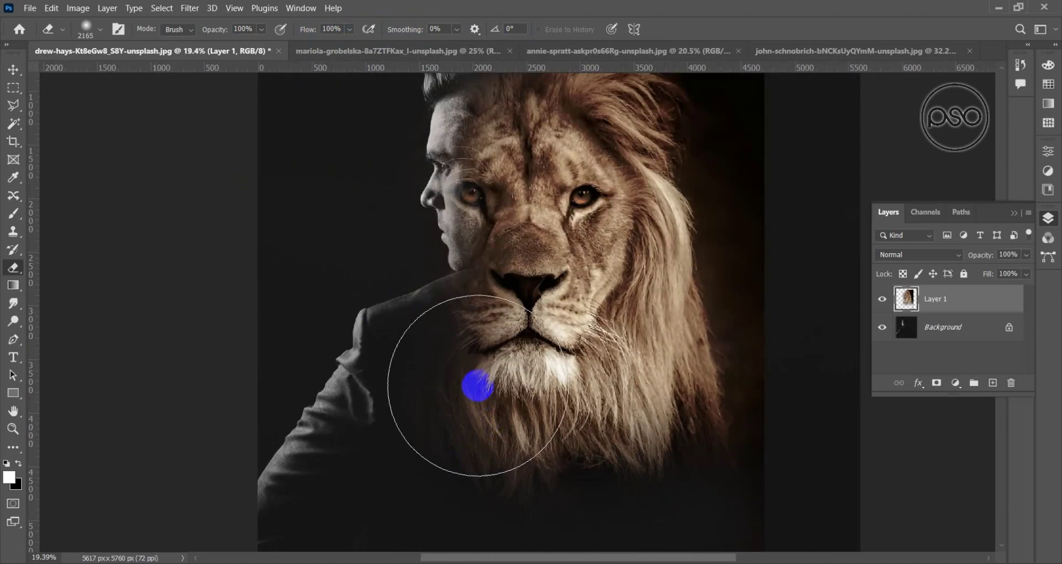
# Shrink the eraser brush and erase more mane around the man's face
pyautogui.scroll(-1, 477, 385)
pyautogui.press('[')
pyautogui.moveTo(386, 262); pyautogui.dragTo(384, 279)
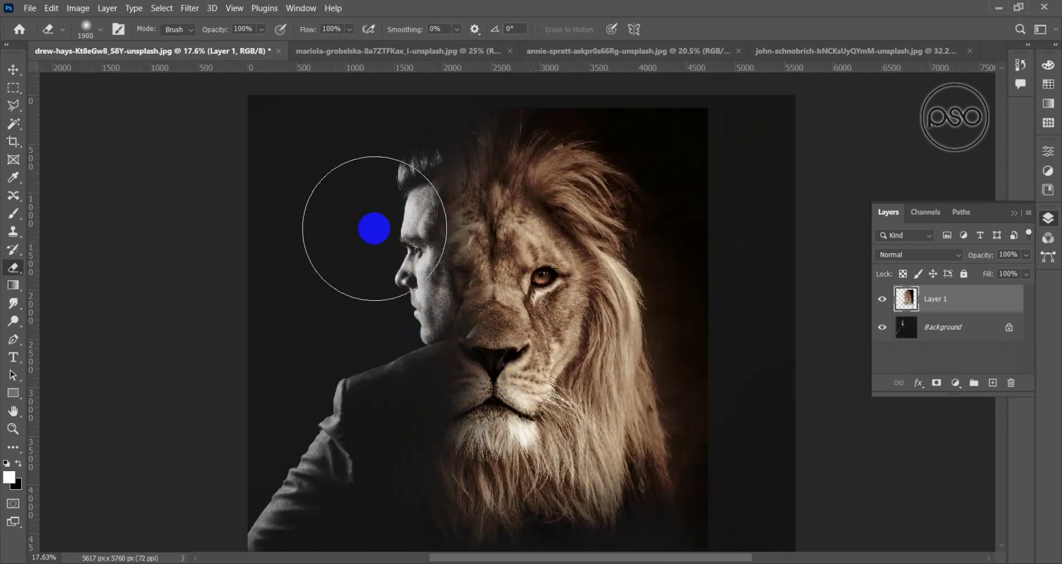
pyautogui.moveTo(682, 469)
pyautogui.mouseDown()
pyautogui.moveTo(643, 312)
pyautogui.moveTo(206, 493)
pyautogui.moveTo(384, 411)
pyautogui.mouseUp()
pyautogui.scroll(-1, 618, 350)
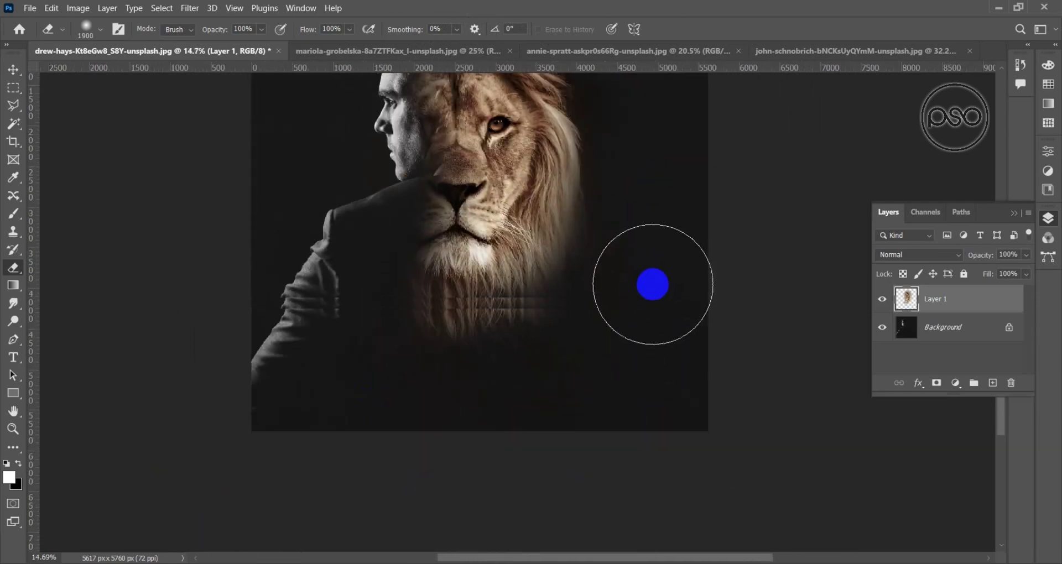
# Enlarge the lion layer to about 117%, shift it upward, and commit the transform
pyautogui.press('v')
pyautogui.scroll(-1, 625, 398)
pyautogui.moveTo(574, 488); pyautogui.dragTo(644, 538)
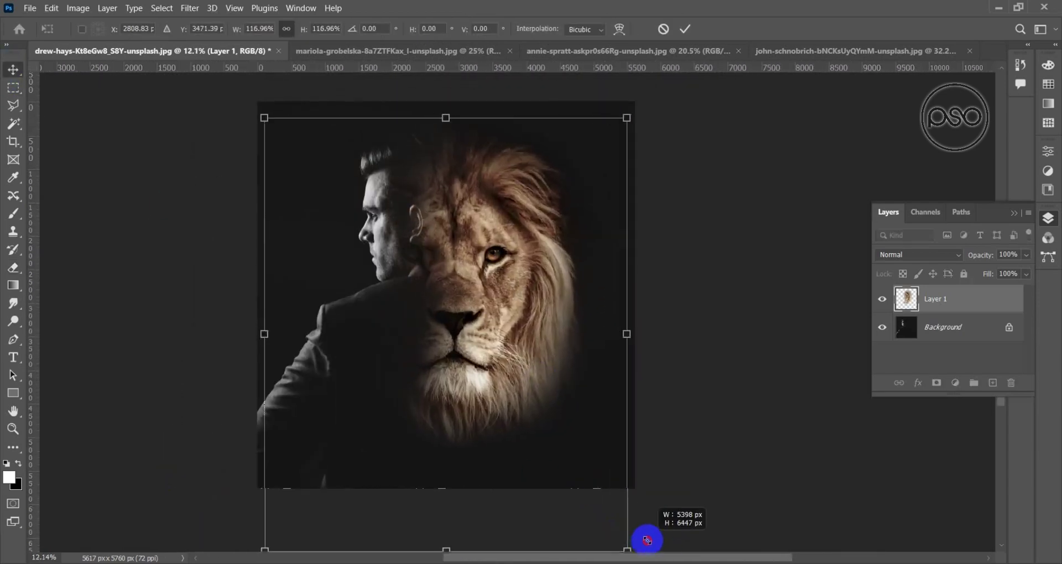
pyautogui.moveTo(505, 297); pyautogui.dragTo(474, 279)
pyautogui.click(684, 26)
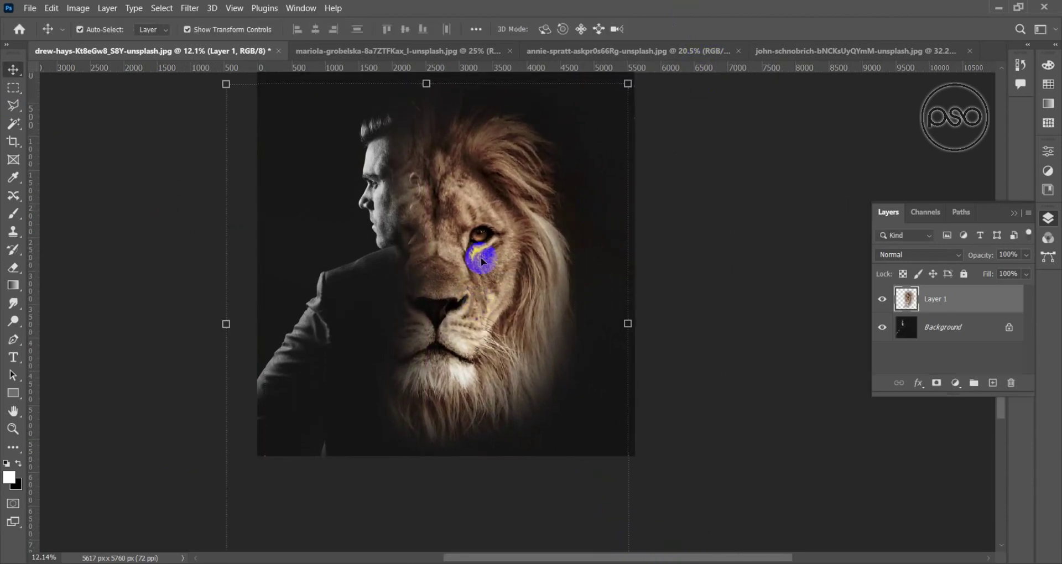
# Adjust the view and select the Background layer
pyautogui.scroll(-1, 479, 244)
pyautogui.scroll(2, 492, 237)
pyautogui.moveTo(444, 313); pyautogui.dragTo(426, 269)
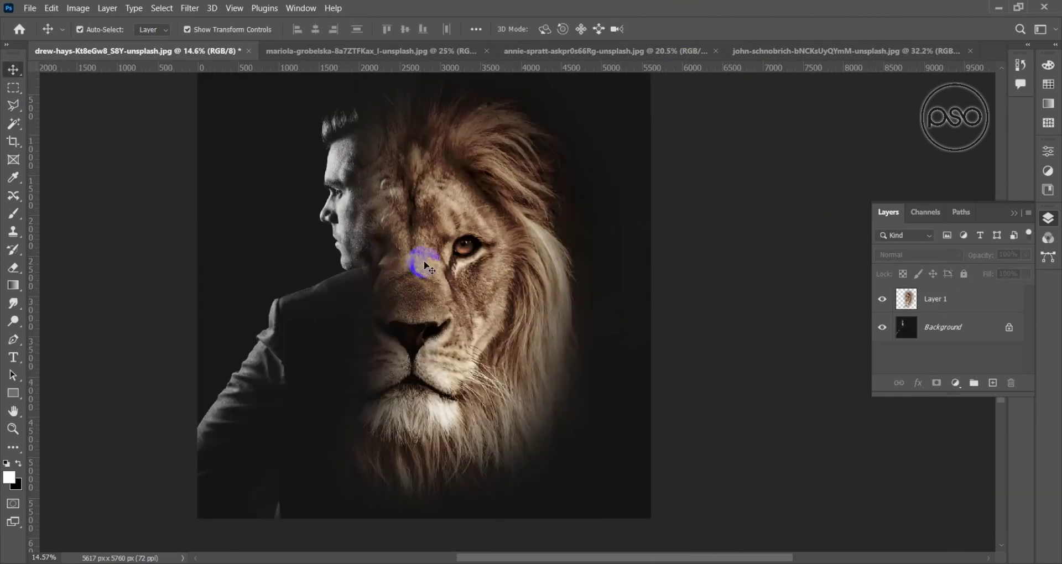
pyautogui.scroll(1, 386, 208)
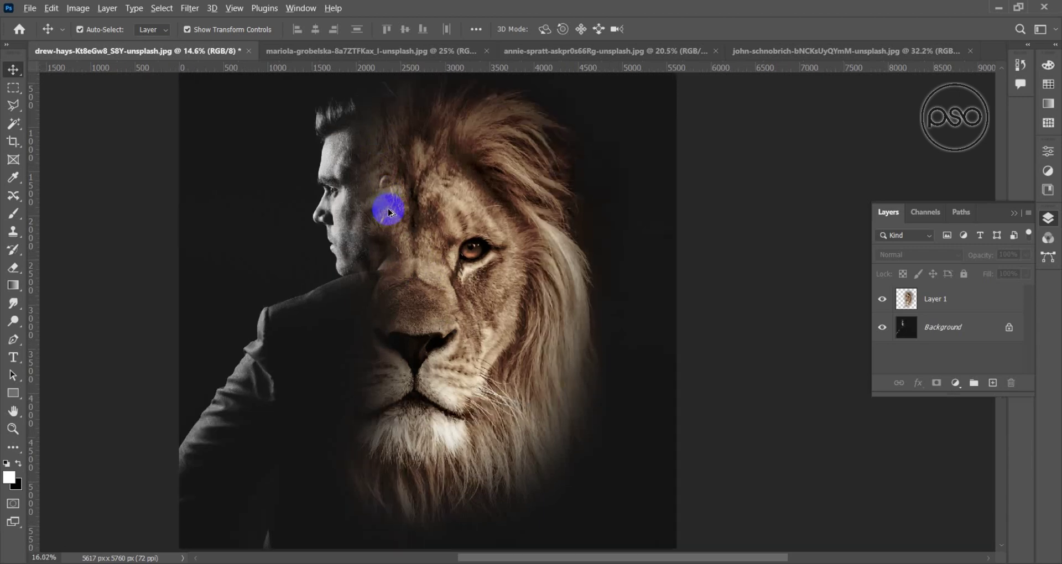
pyautogui.scroll(1, 401, 220)
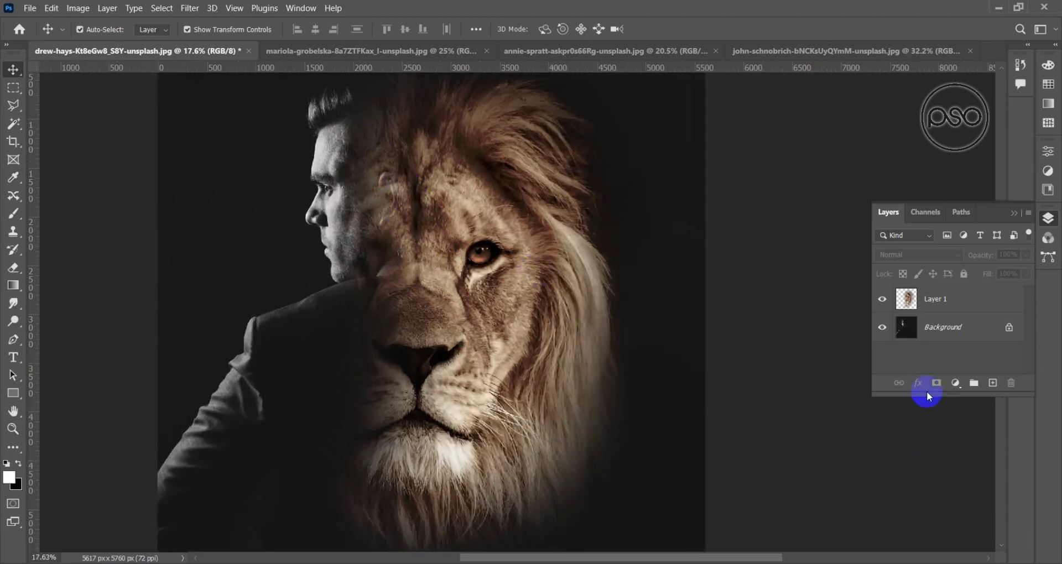
pyautogui.click(904, 326)
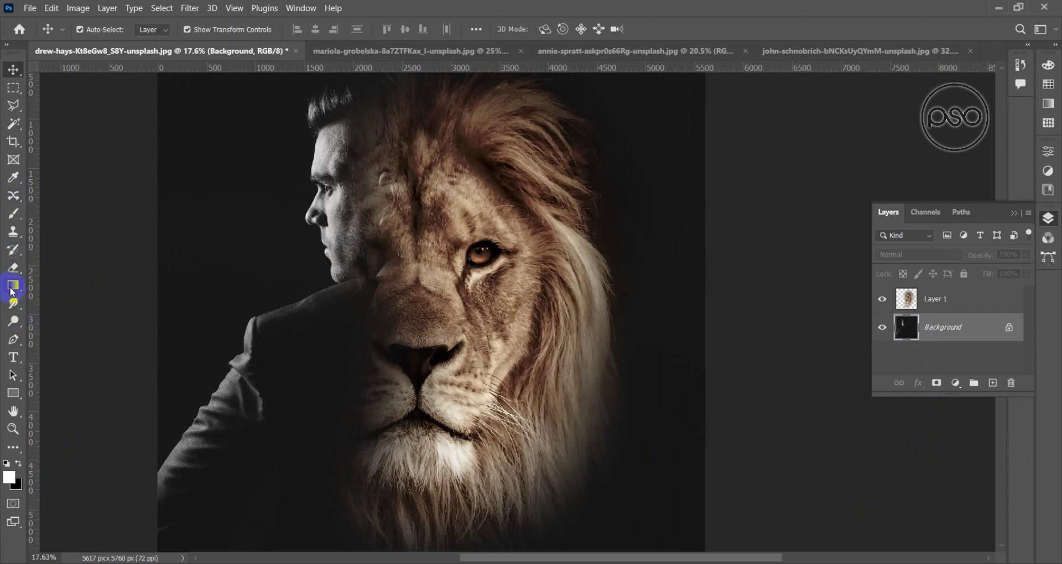
pyautogui.click(12, 269)
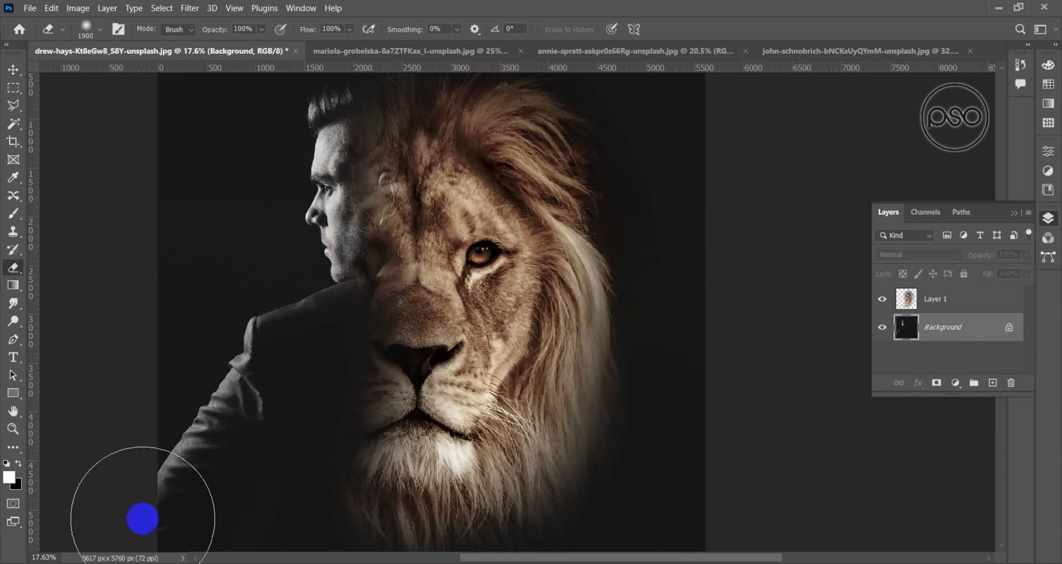
pyautogui.moveTo(346, 281)
pyautogui.mouseDown()
pyautogui.moveTo(305, 239)
pyautogui.moveTo(301, 189)
pyautogui.moveTo(310, 204)
pyautogui.moveTo(304, 240)
pyautogui.moveTo(318, 228)
pyautogui.mouseUp()
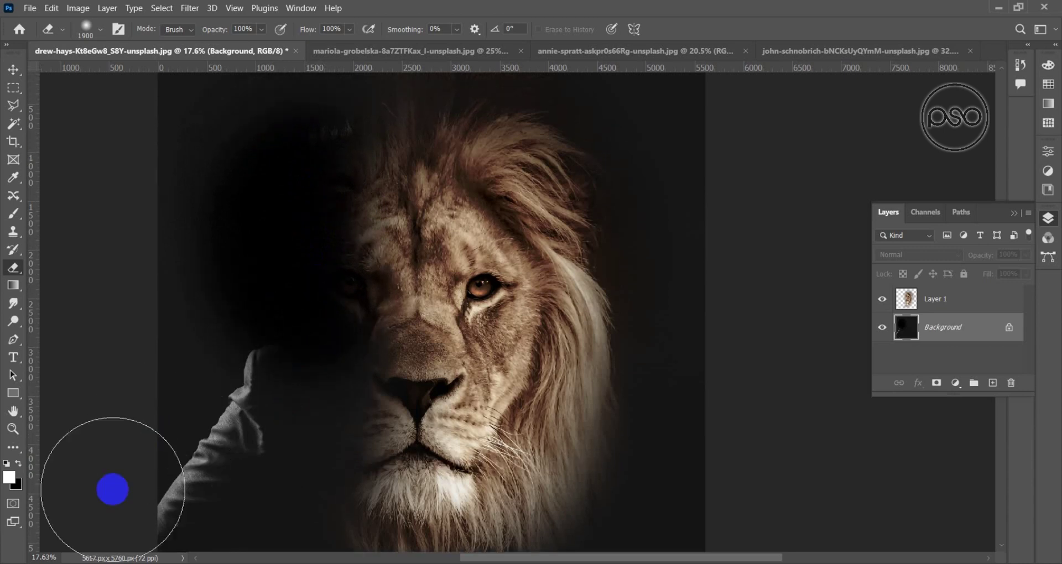
pyautogui.click(21, 487)
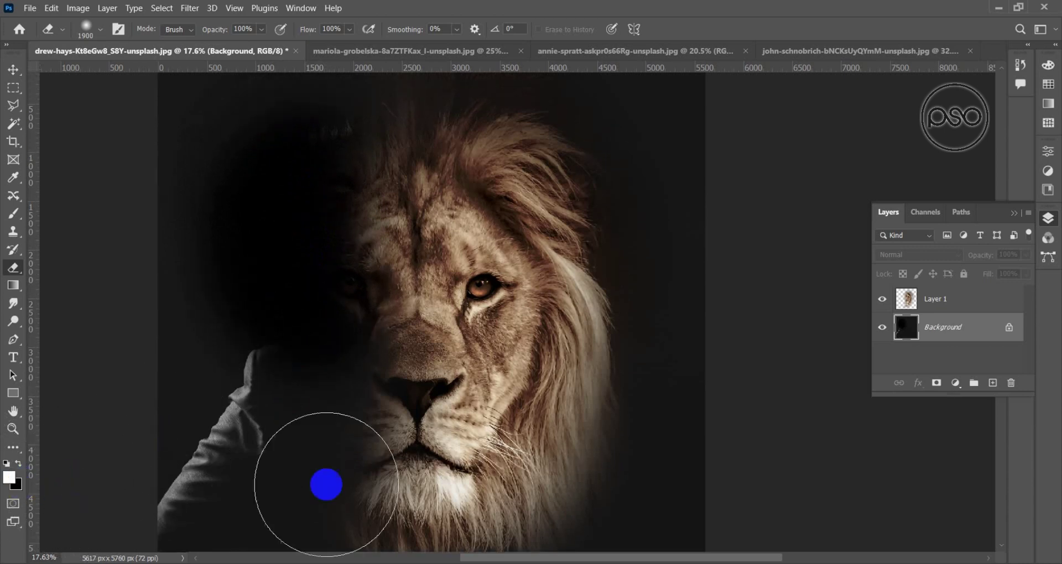
pyautogui.hotkey('ctrl', 'z')
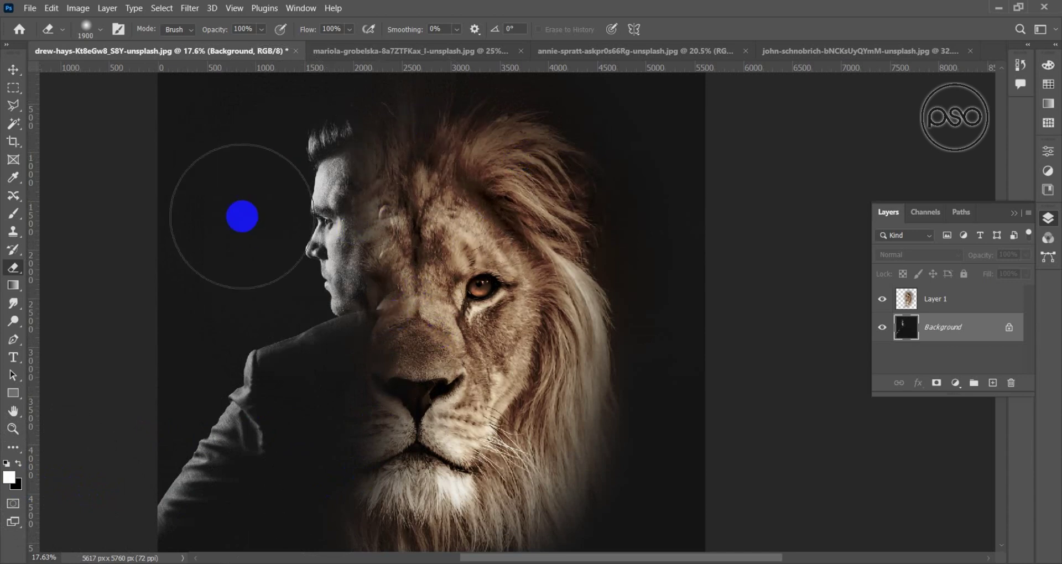
# Set the background colour to 171717 by sampling the portrait's dark backdrop
pyautogui.click(17, 485)
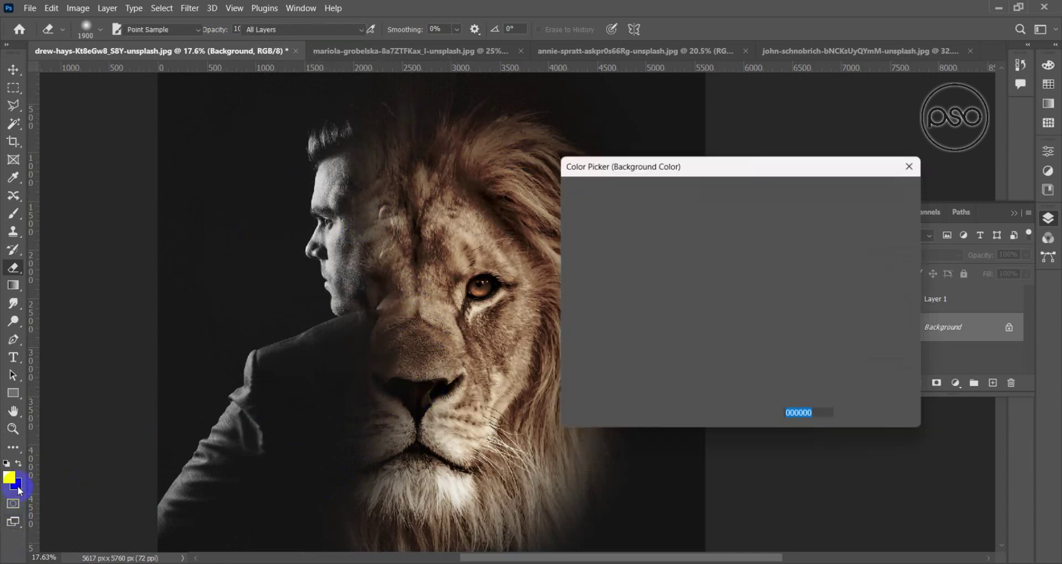
pyautogui.click(255, 231)
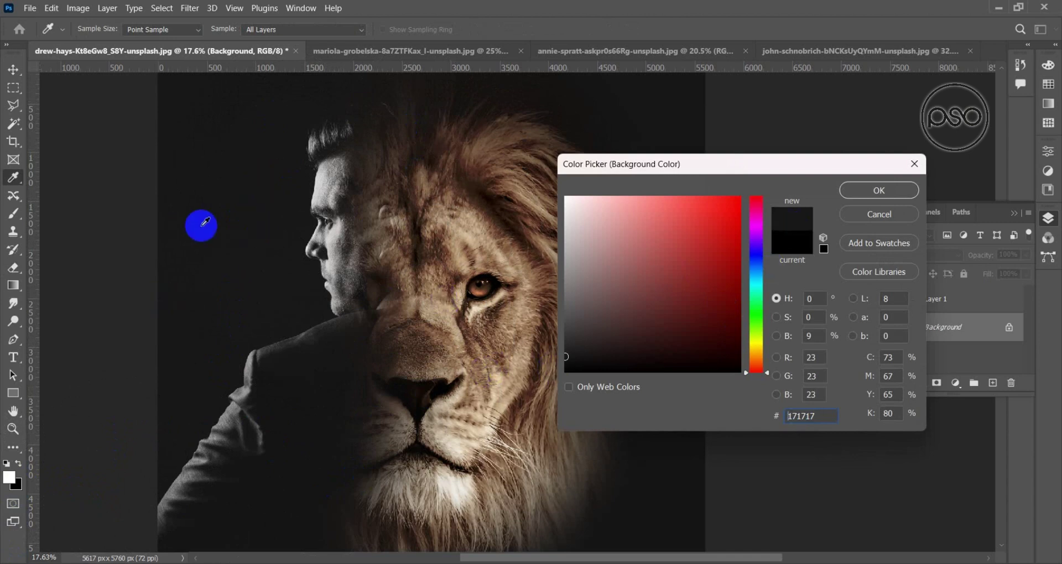
pyautogui.click(250, 215)
pyautogui.click(875, 191)
# With a smaller eraser brush, soften the lion's forehead where it meets the man's head
pyautogui.press('e')
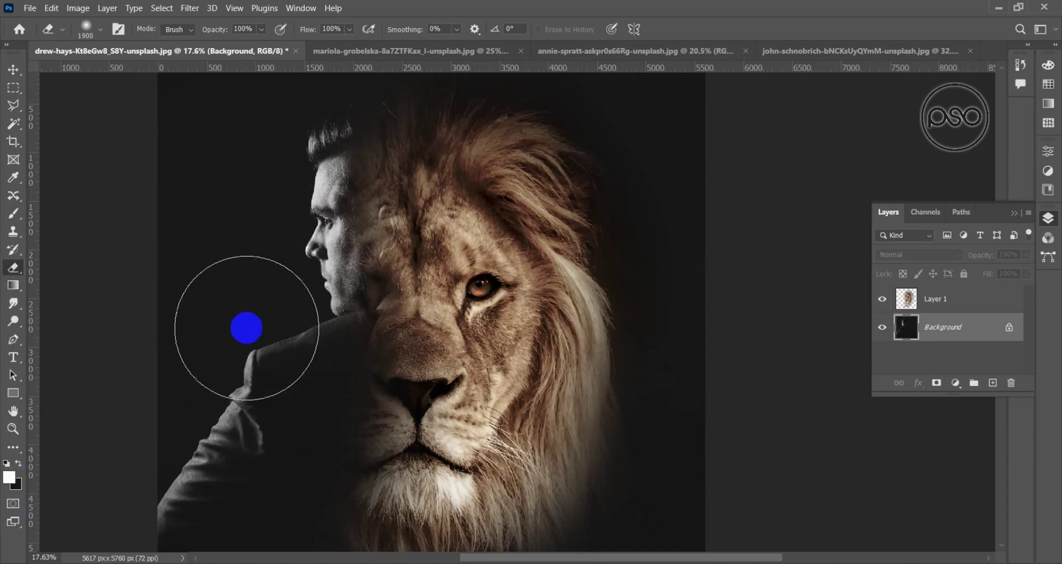
pyautogui.press('[')
pyautogui.press('[')
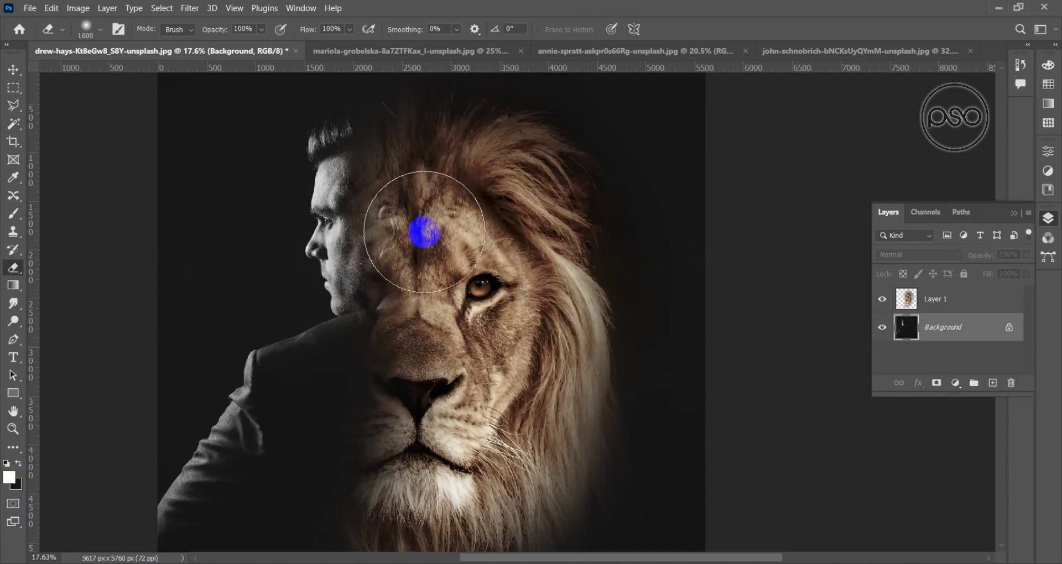
pyautogui.press('[')
pyautogui.press('[')
pyautogui.press('[')
pyautogui.click(997, 330)
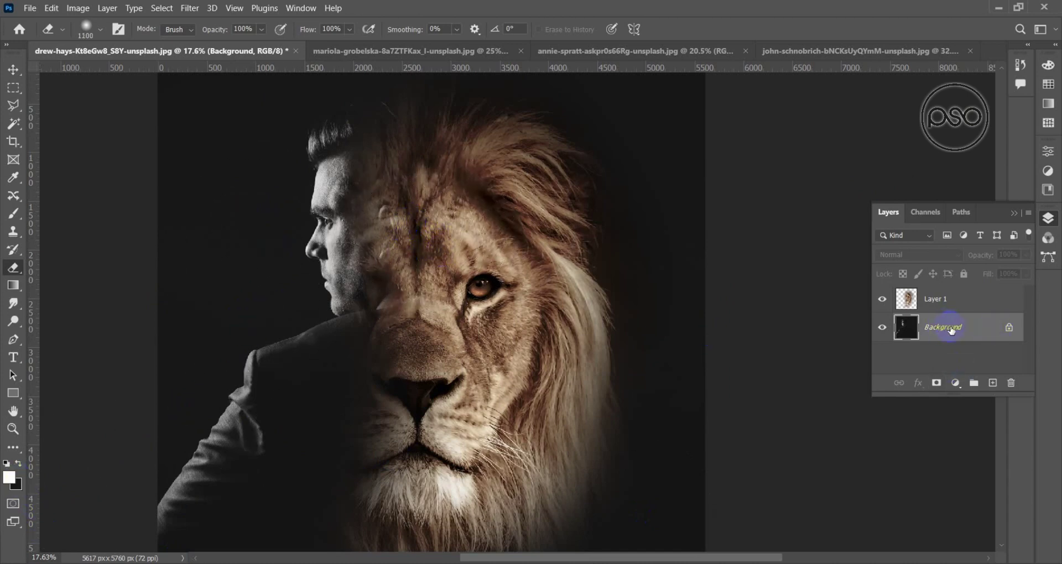
pyautogui.moveTo(478, 230); pyautogui.dragTo(415, 215)
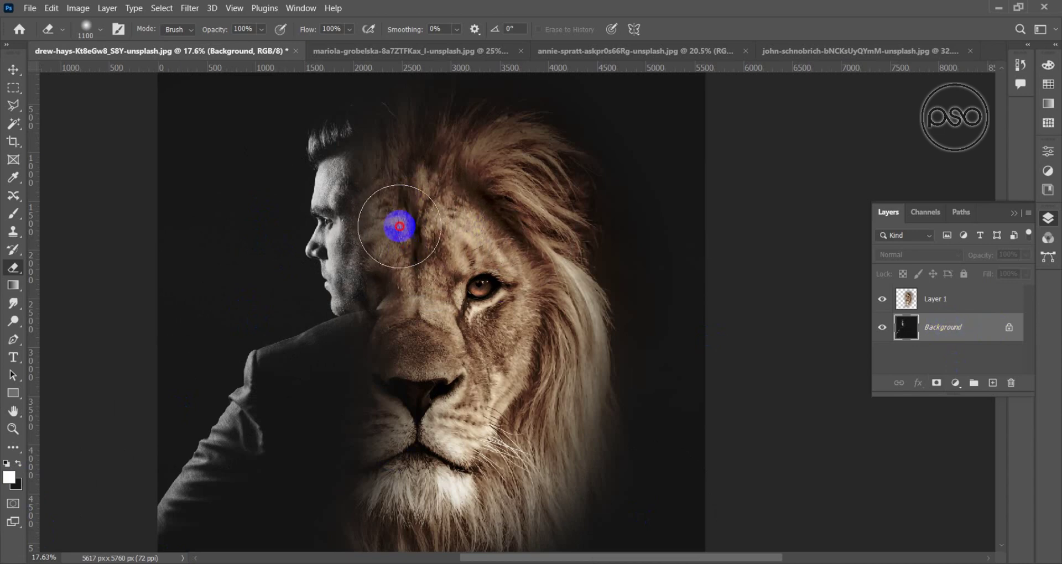
pyautogui.moveTo(416, 215); pyautogui.dragTo(415, 218)
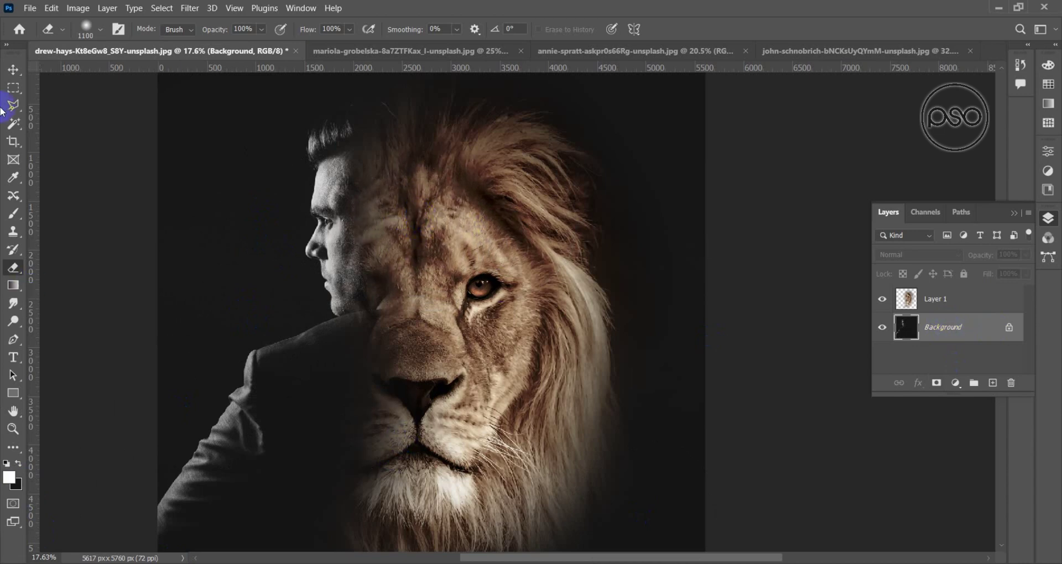
# Add a 'Pashto Services Online' text line below the lion's chin
pyautogui.click(13, 69)
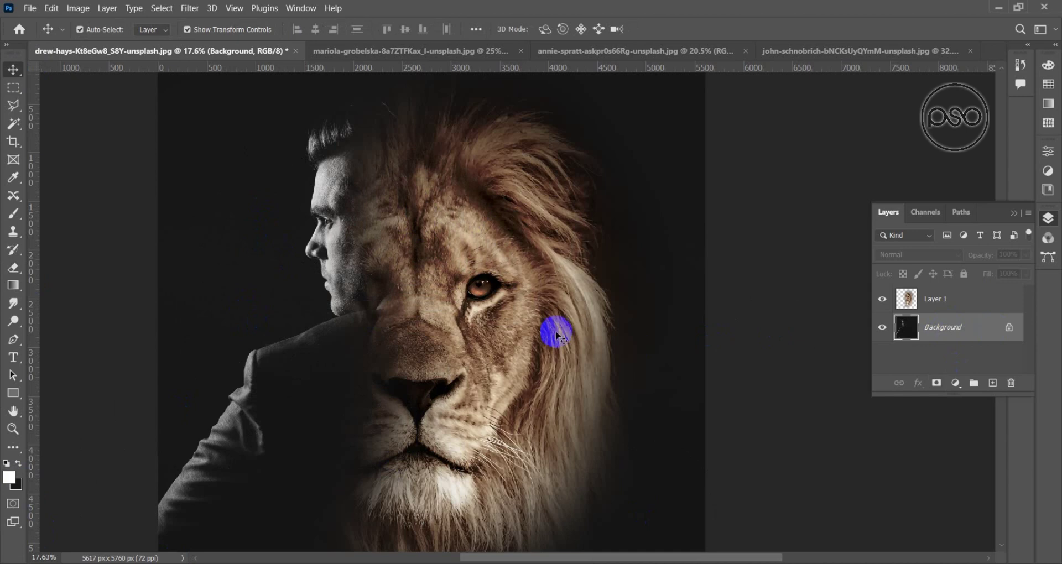
pyautogui.scroll(-1, 477, 332)
pyautogui.scroll(-2, 478, 332)
pyautogui.moveTo(513, 395); pyautogui.dragTo(519, 363)
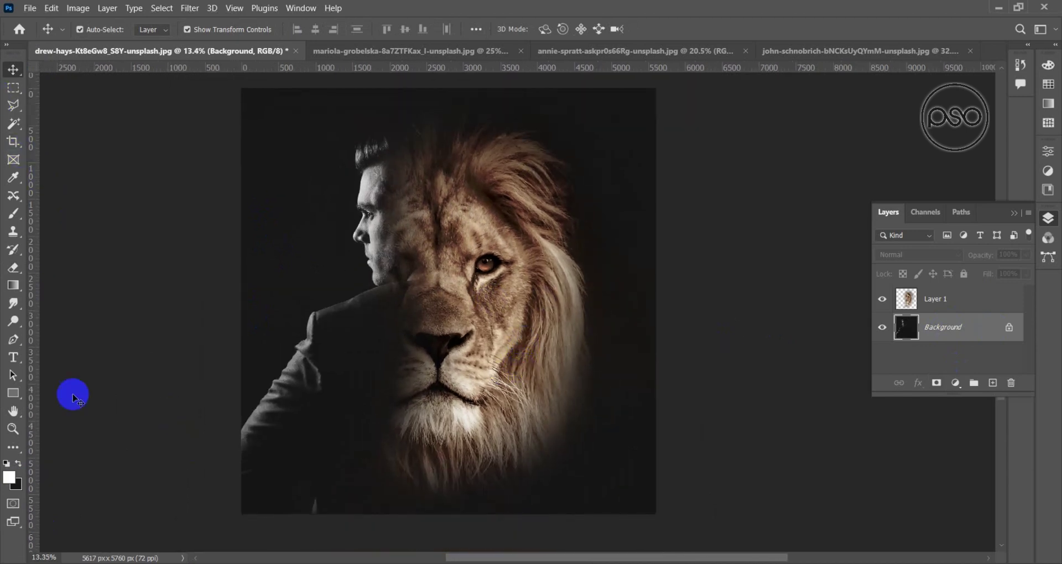
pyautogui.click(474, 416)
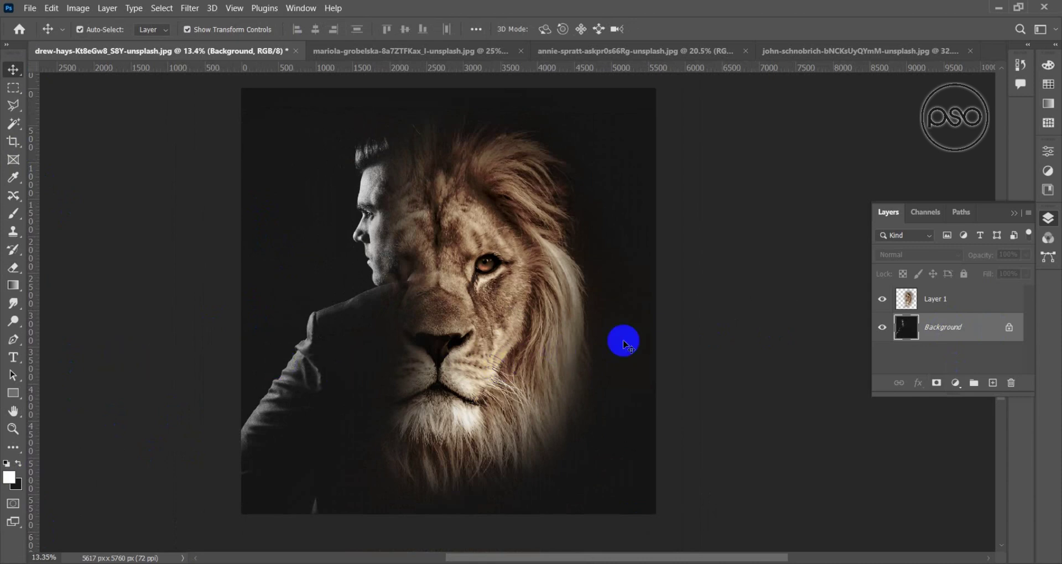
pyautogui.click(10, 361)
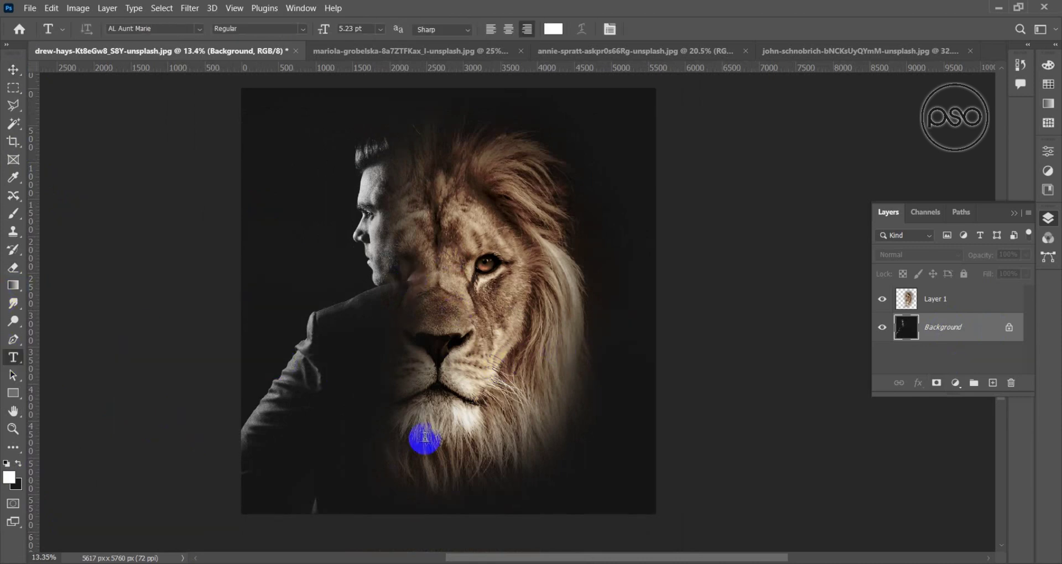
pyautogui.click(432, 481)
pyautogui.moveTo(585, 459); pyautogui.dragTo(486, 427)
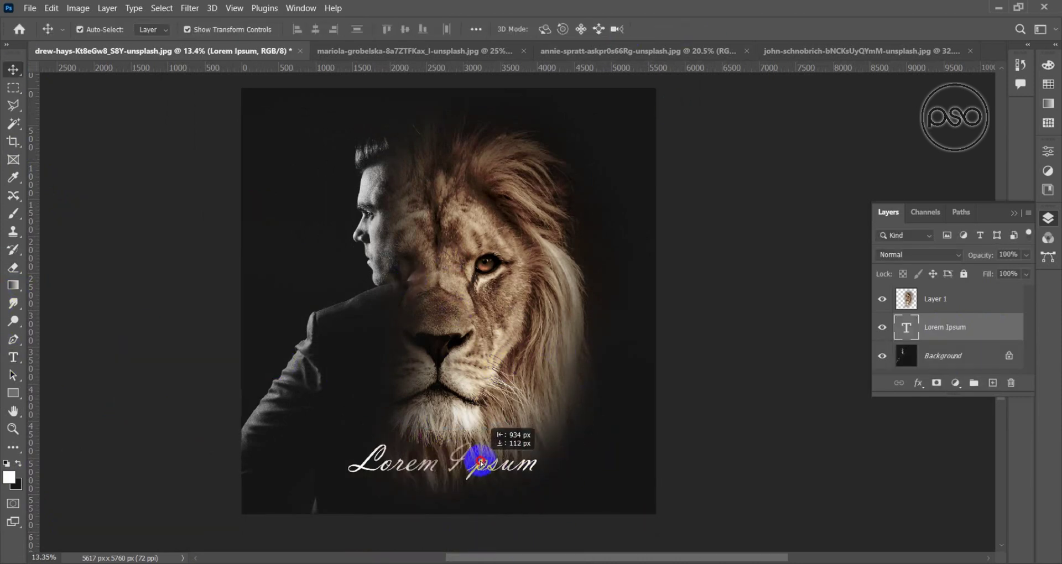
pyautogui.hotkey('ctrl', ']')
pyautogui.click(496, 457)
pyautogui.write('Pashto Services. Online')
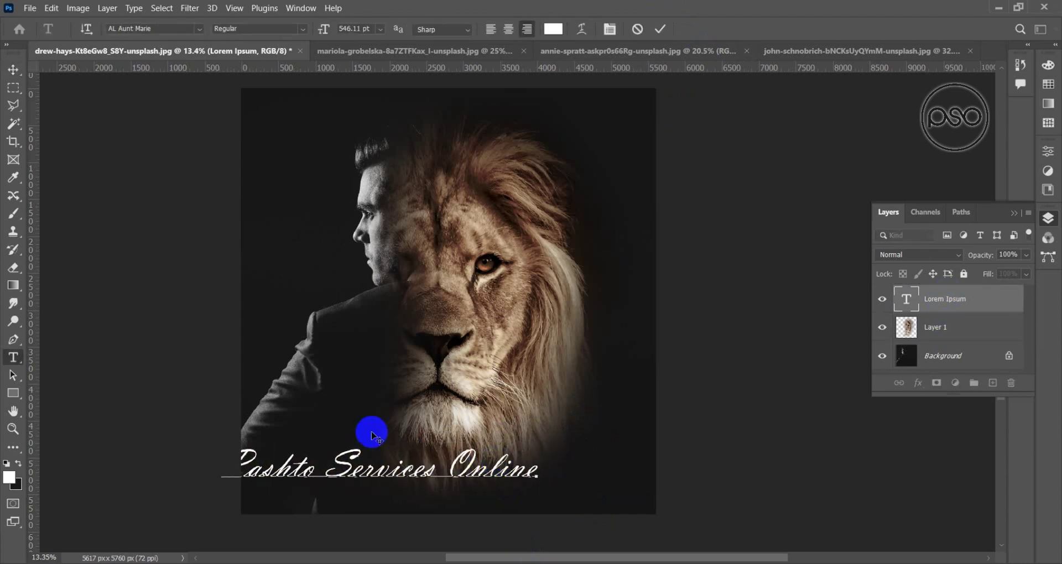
# Duplicate the text line above and retype it as 'THE LION MAN' in a bold sans font
pyautogui.moveTo(367, 429); pyautogui.dragTo(367, 399)
pyautogui.write('THE LION MAN')
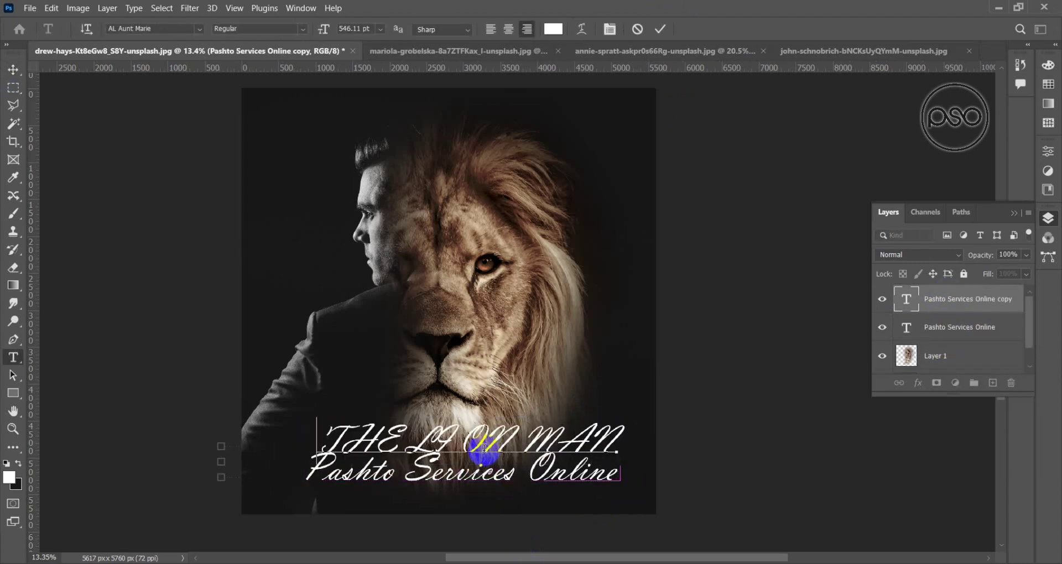
pyautogui.click(152, 29)
pyautogui.click(244, 78)
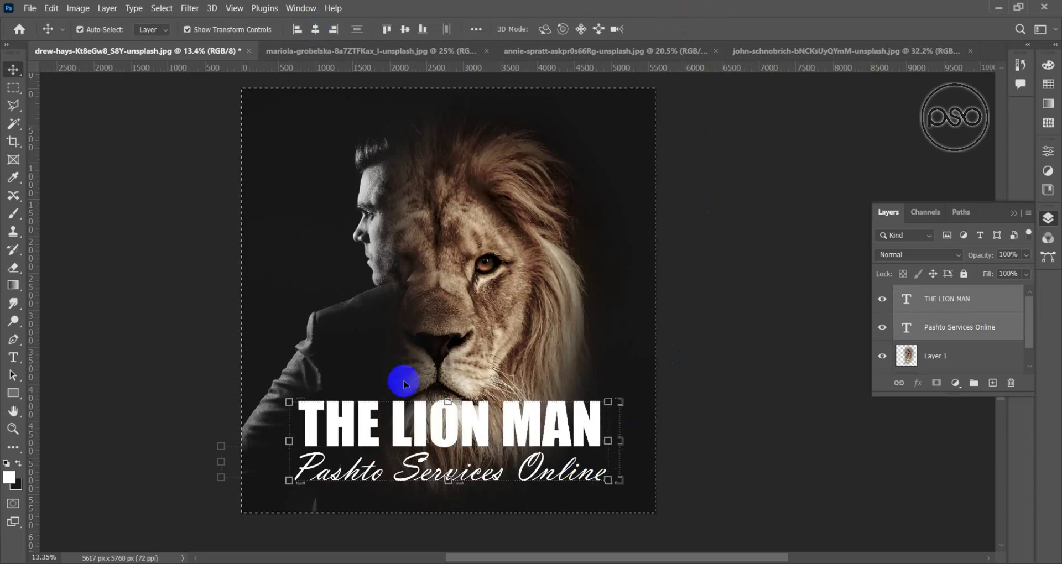
# Shrink the Pashto Services Online line to about 96% and add a Drop Shadow effect
pyautogui.click(540, 467)
pyautogui.hotkey('ctrl', 't')
pyautogui.moveTo(670, 462); pyautogui.dragTo(613, 460)
pyautogui.press('Return')
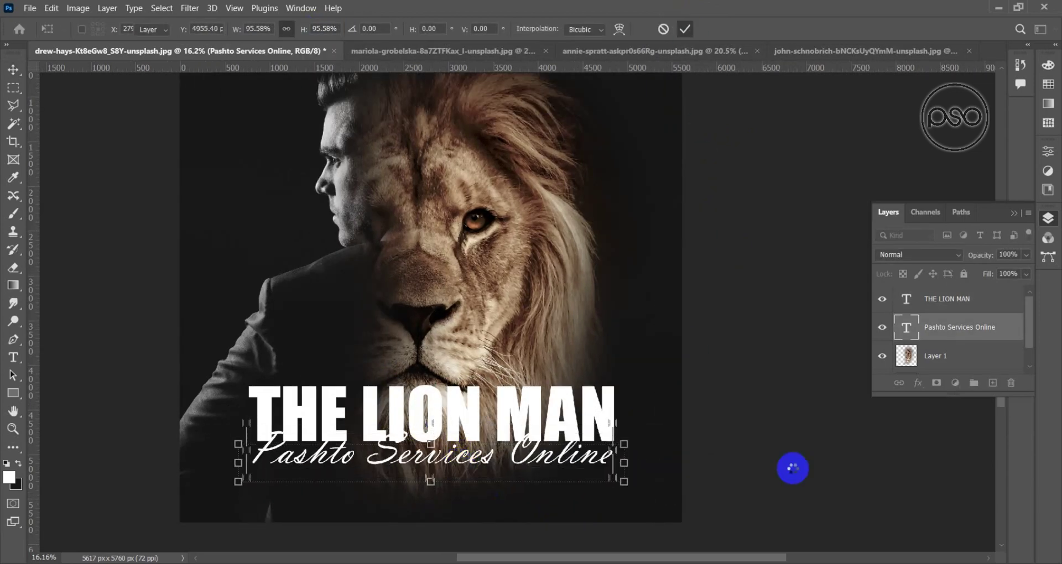
pyautogui.click(918, 382)
pyautogui.click(984, 502)
# Set the drop shadow to 91% opacity, distance 25, size 2, and apply it
pyautogui.scroll(5, 301, 450)
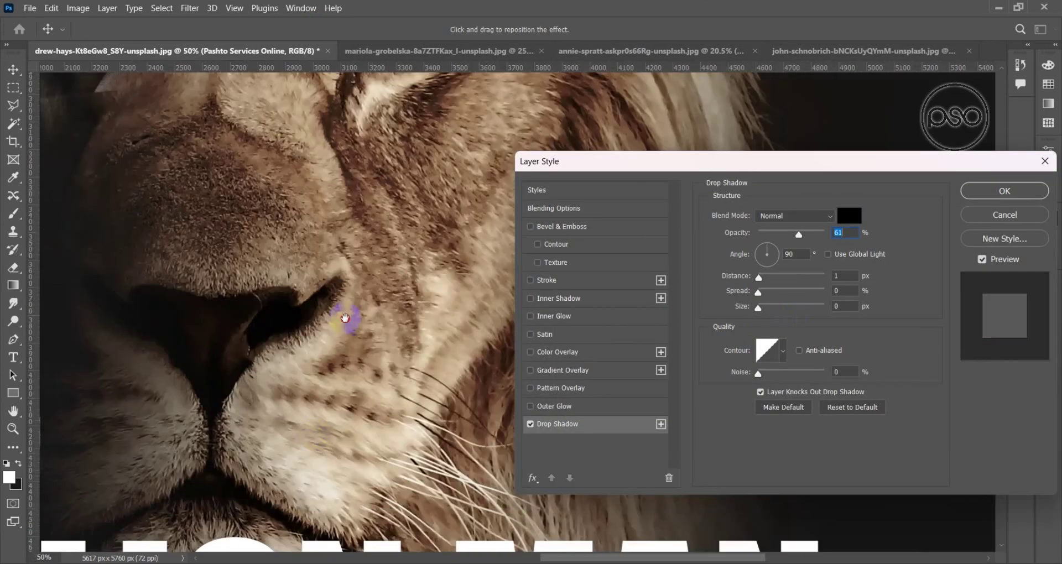
pyautogui.moveTo(759, 277); pyautogui.dragTo(772, 311)
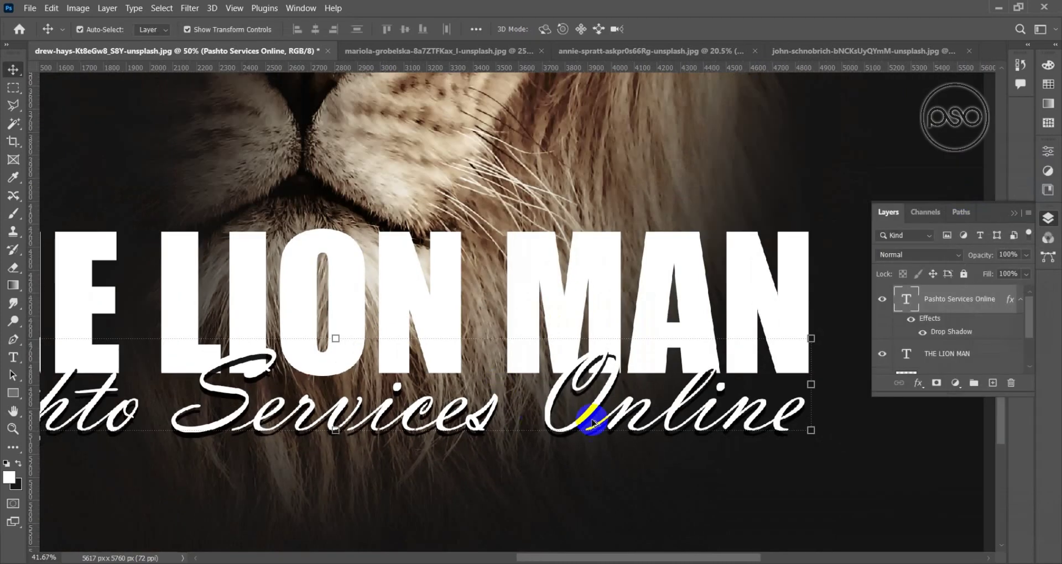
pyautogui.scroll(-5, 592, 423)
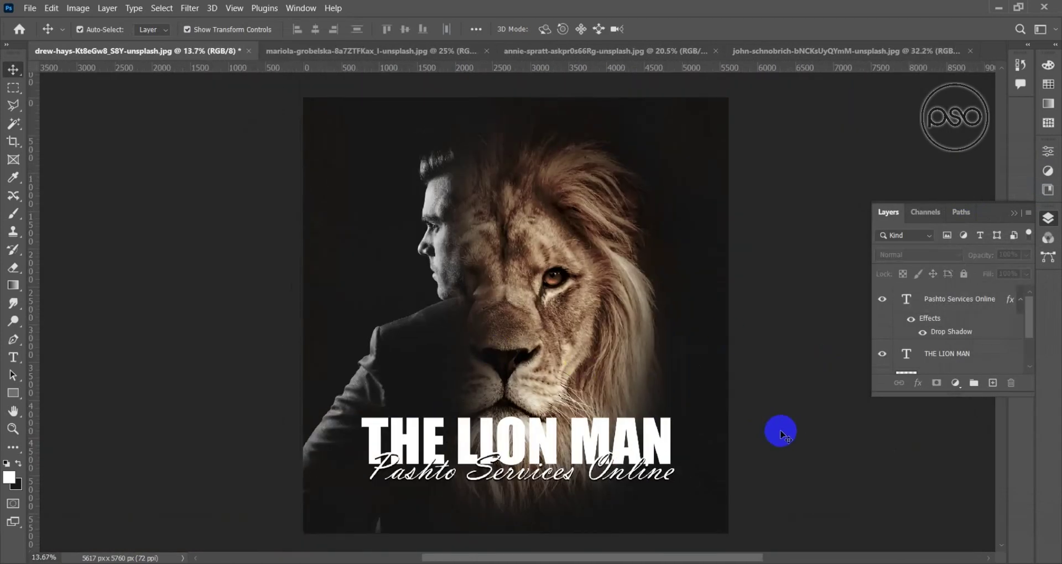
pyautogui.click(543, 445)
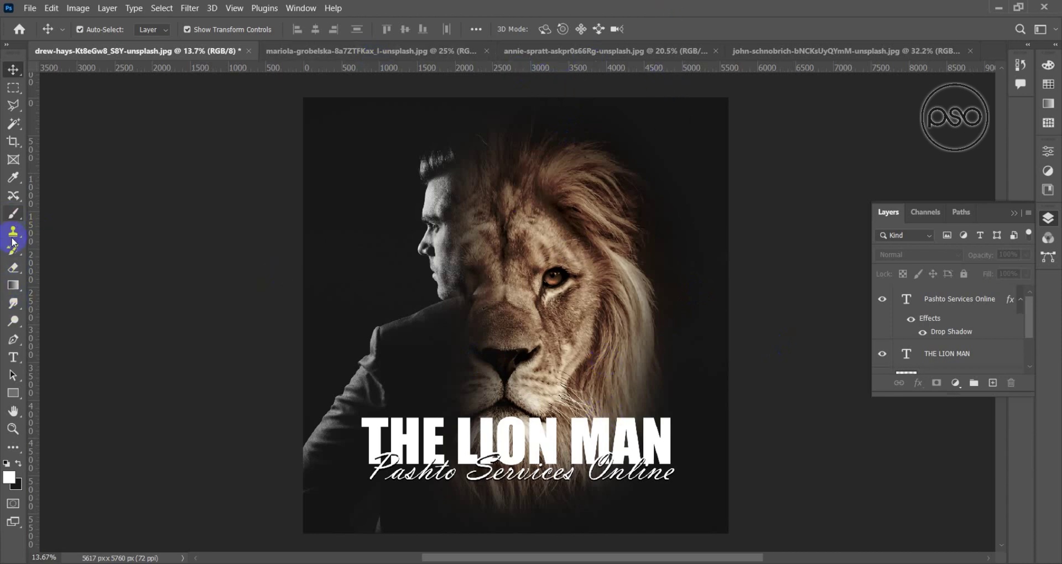
# Select the Eraser, view the book page and open-book documents, then return to the lion poster
pyautogui.click(13, 270)
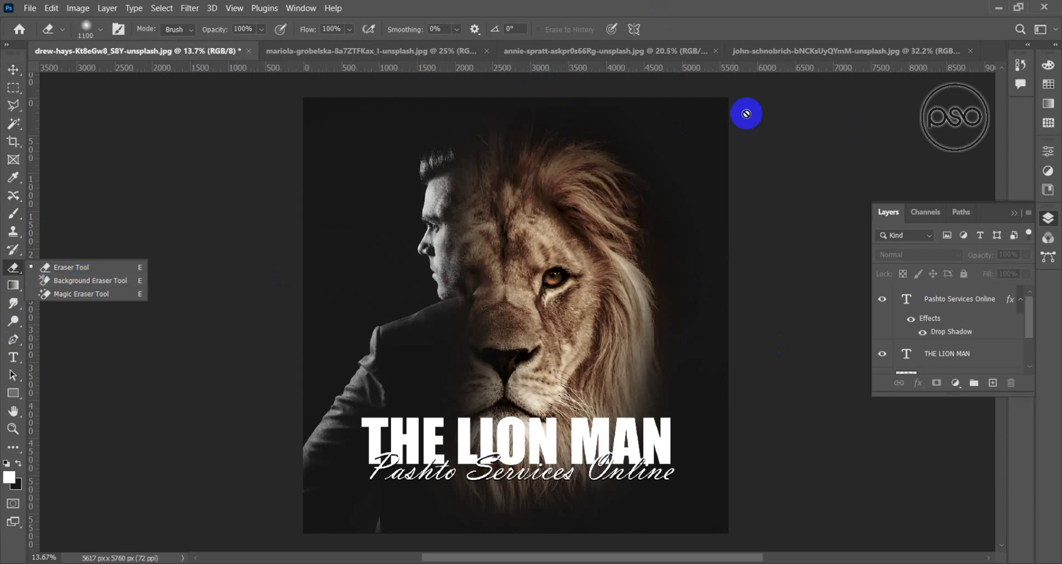
pyautogui.click(608, 51)
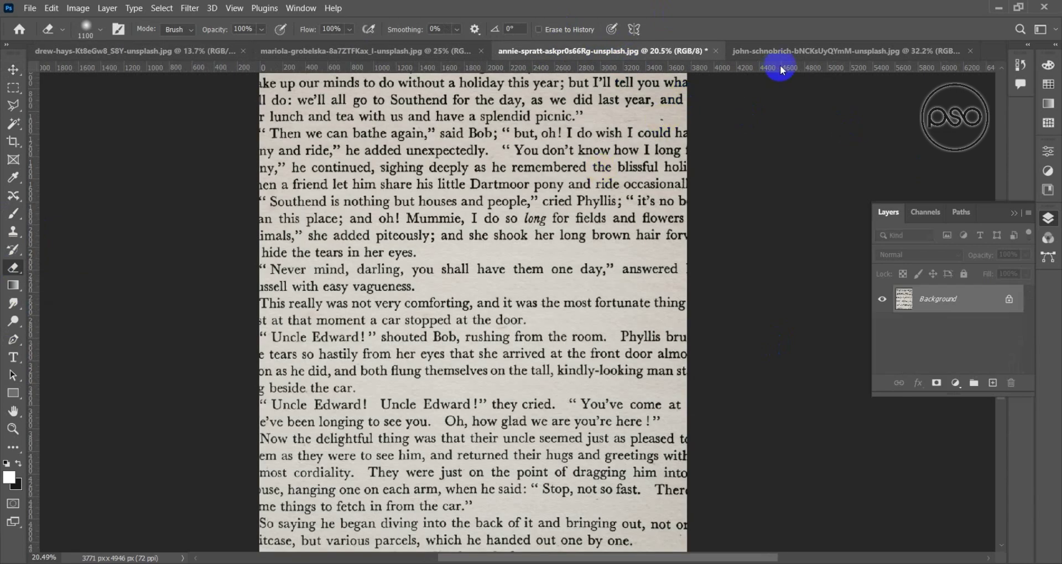
pyautogui.click(796, 50)
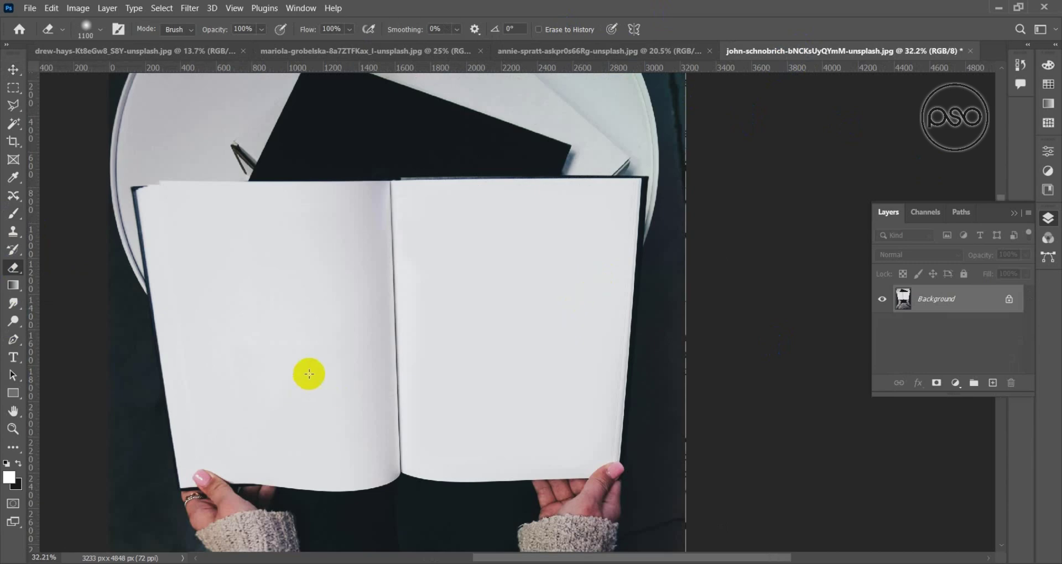
pyautogui.hotkey('ctrl', 'Tab')
pyautogui.scroll(2, 427, 297)
pyautogui.scroll(2, 434, 282)
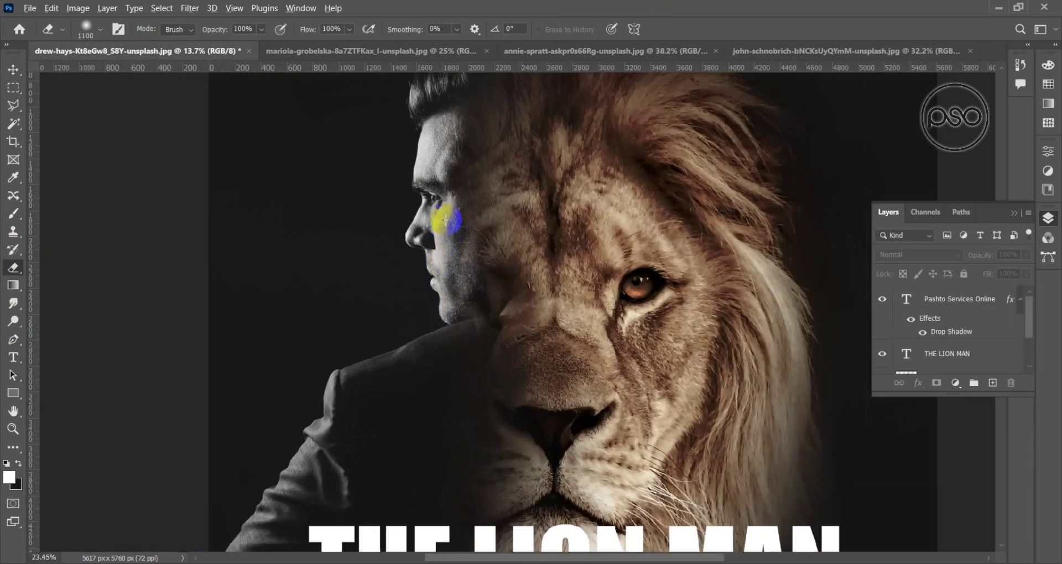
# Pick the Background Eraser on the Background layer with a 334 px, 100% hardness, 4% tolerance brush
pyautogui.scroll(2, 423, 280)
pyautogui.scroll(3, 414, 283)
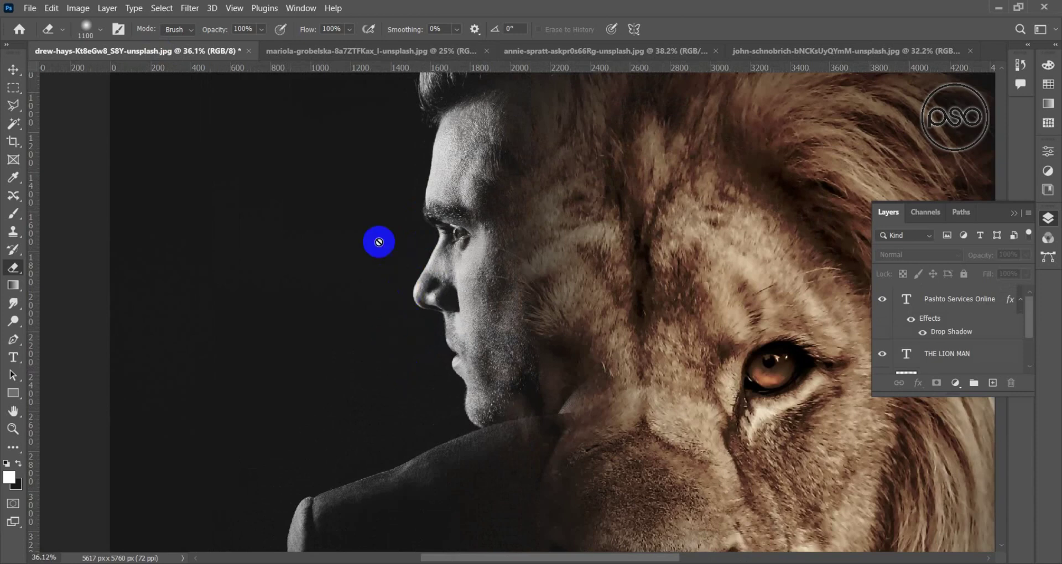
pyautogui.rightClick(22, 275)
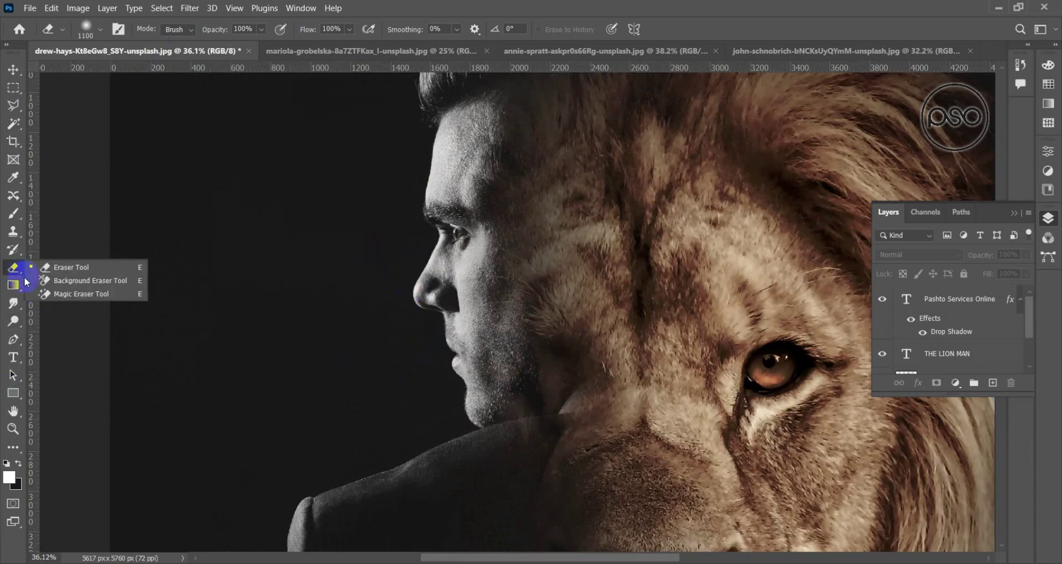
pyautogui.click(72, 278)
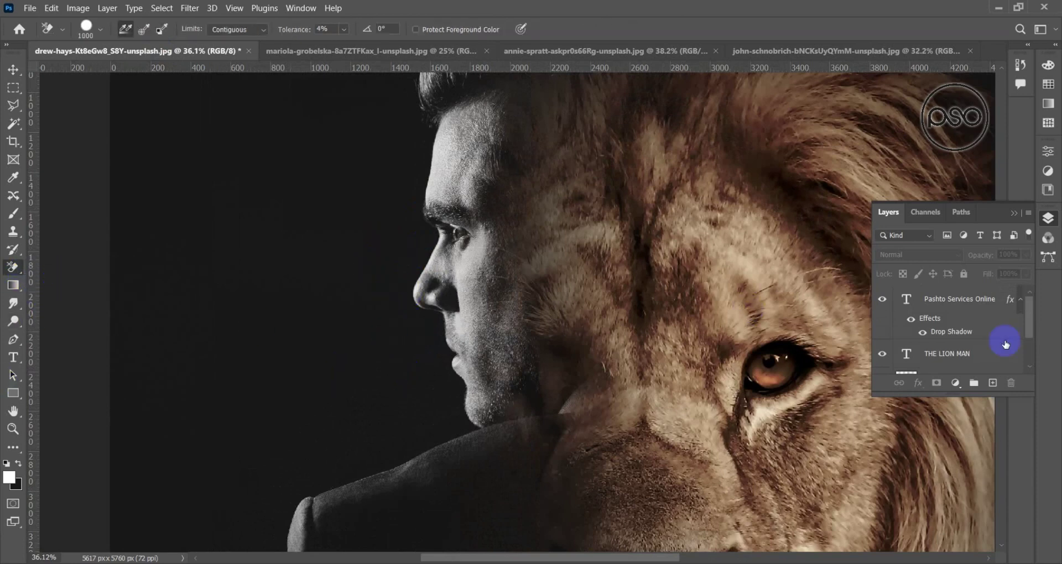
pyautogui.scroll(-2, 1005, 344)
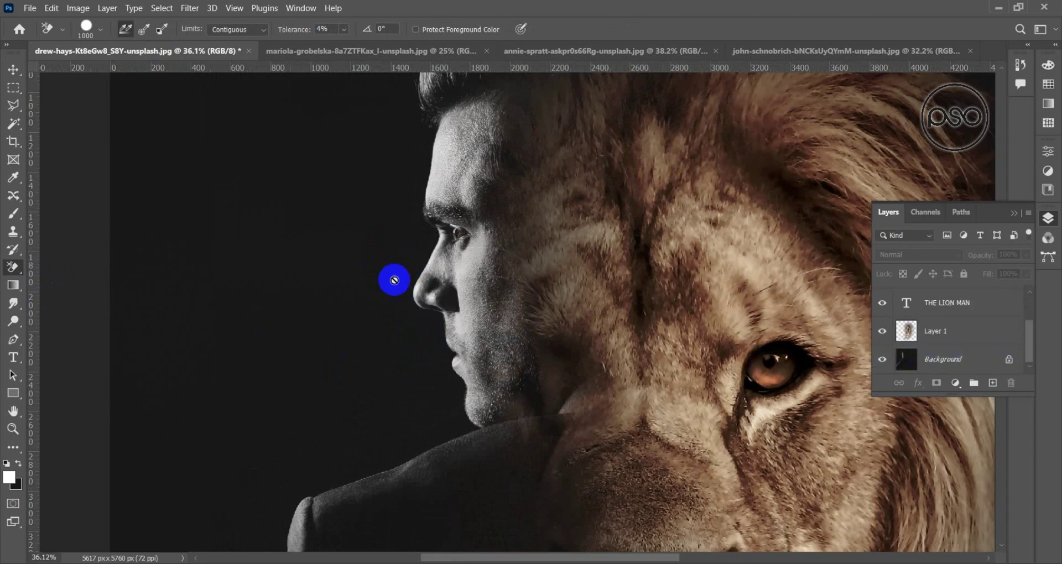
pyautogui.click(933, 368)
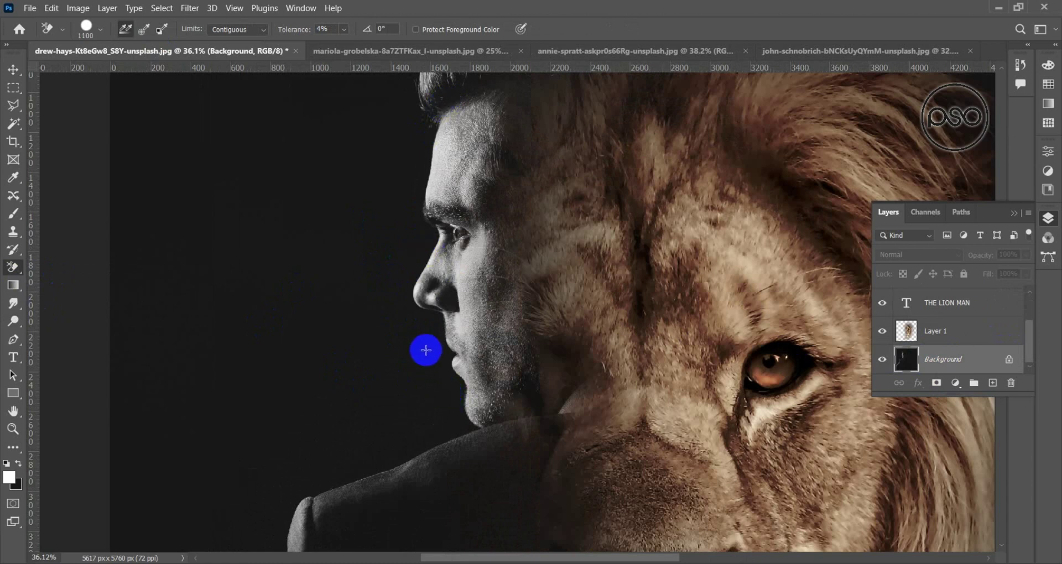
pyautogui.press(']')
pyautogui.press(']')
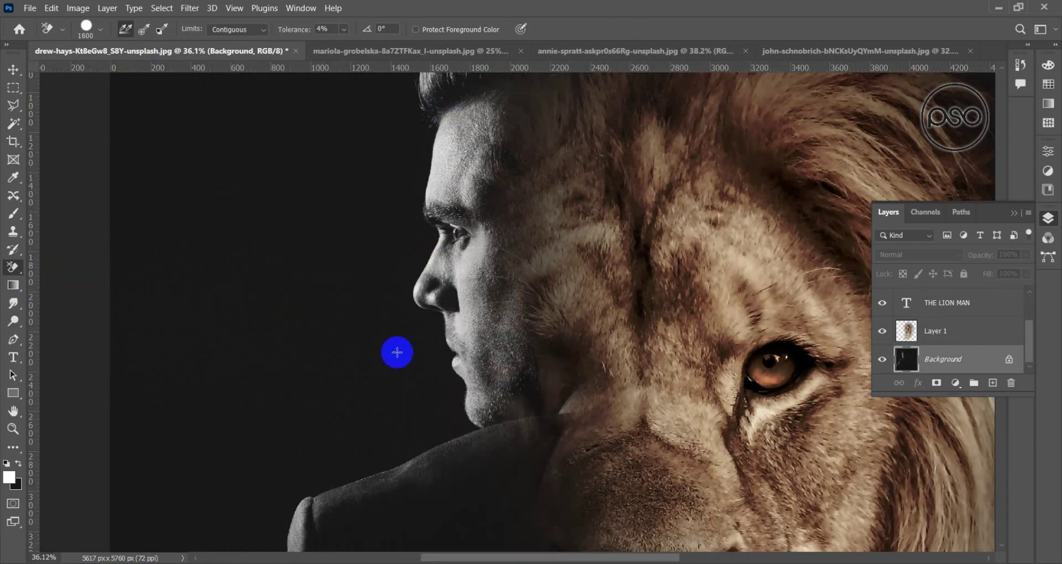
pyautogui.rightClick(398, 304)
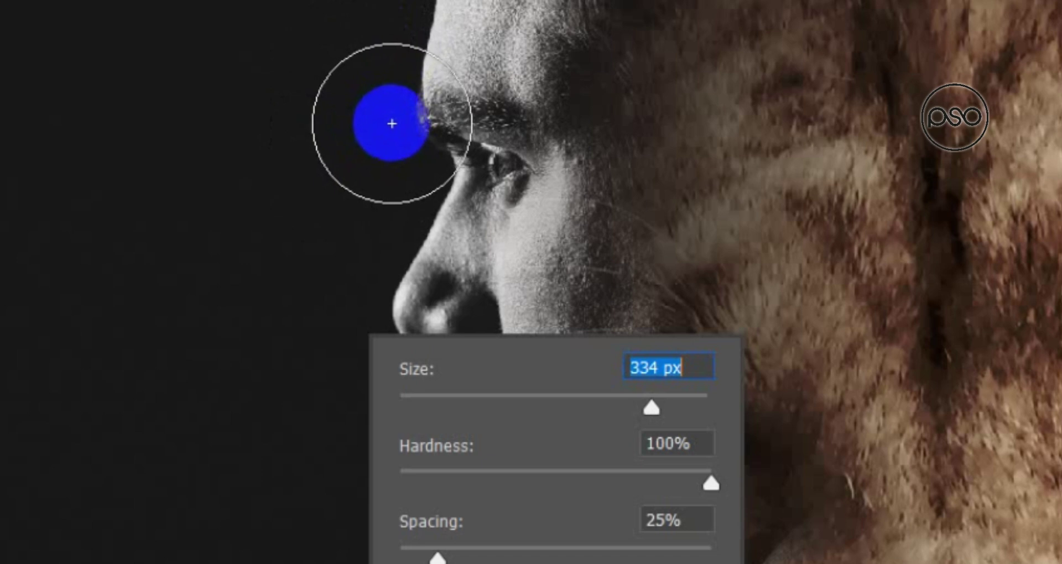
# Erase the dark background above the man's brow with the Background Eraser
pyautogui.click(387, 104)
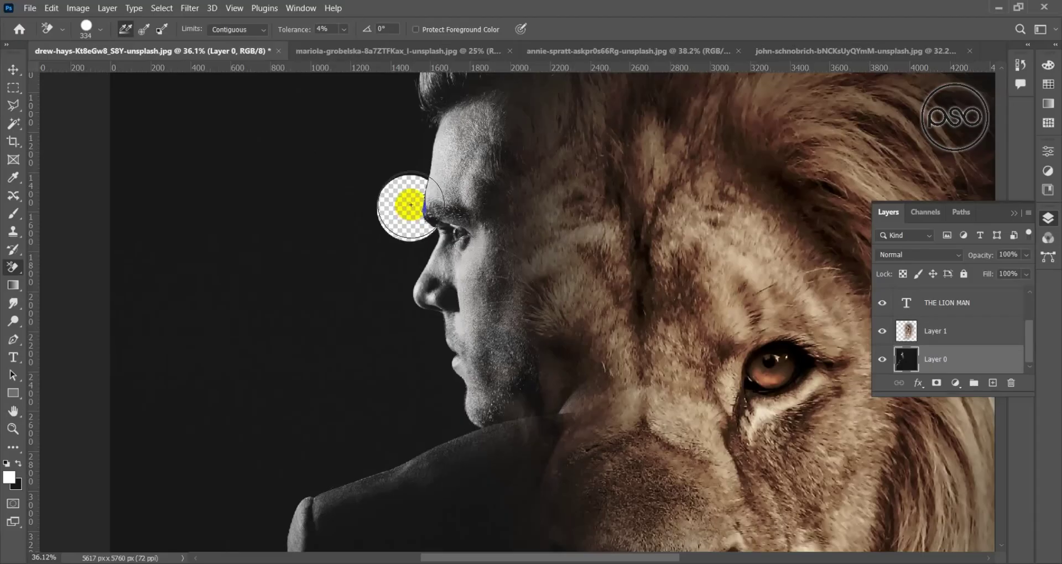
pyautogui.moveTo(410, 205)
pyautogui.mouseDown()
pyautogui.moveTo(411, 171)
pyautogui.moveTo(398, 280)
pyautogui.moveTo(443, 426)
pyautogui.moveTo(378, 467)
pyautogui.moveTo(332, 462)
pyautogui.moveTo(292, 490)
pyautogui.mouseUp()
pyautogui.scroll(-2, 374, 450)
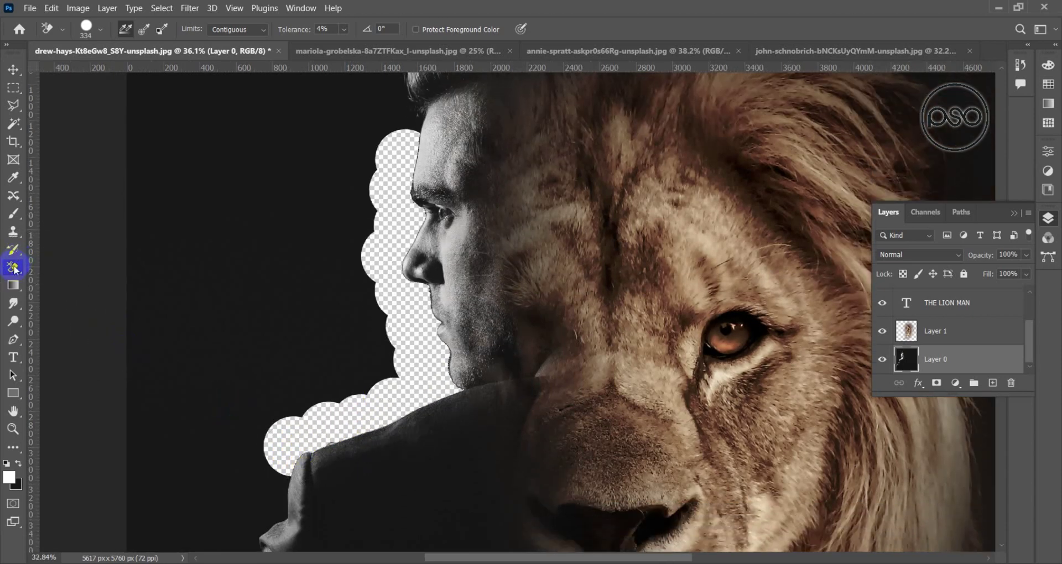
# With a smaller plain eraser, clear the dark haze left of the face, shoulder and head
pyautogui.rightClick(13, 268)
pyautogui.click(55, 270)
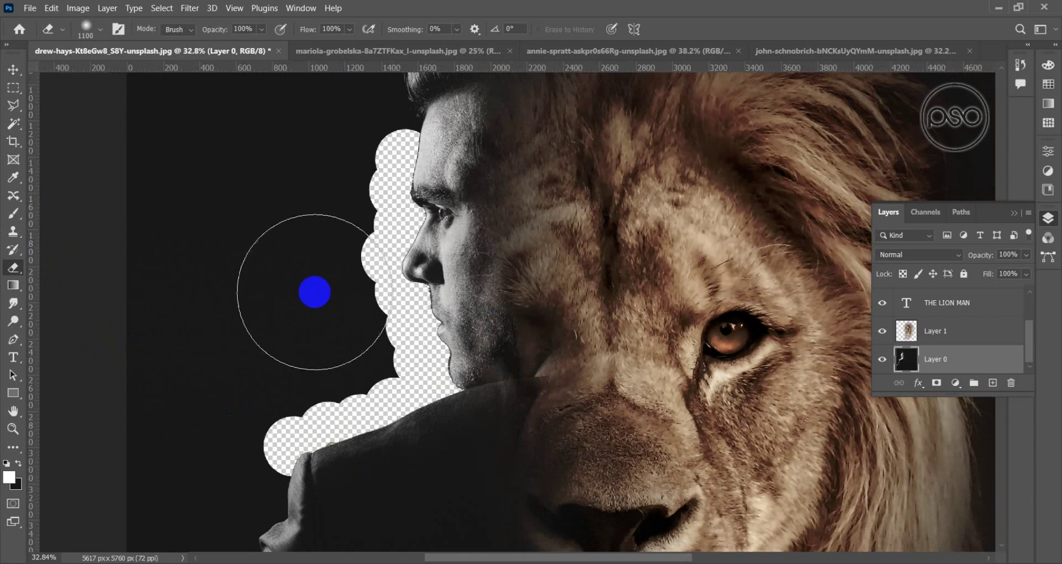
pyautogui.press('[')
pyautogui.press('[')
pyautogui.press('[')
pyautogui.press('[')
pyautogui.moveTo(335, 297)
pyautogui.mouseDown()
pyautogui.moveTo(339, 182)
pyautogui.moveTo(338, 277)
pyautogui.moveTo(183, 406)
pyautogui.mouseUp()
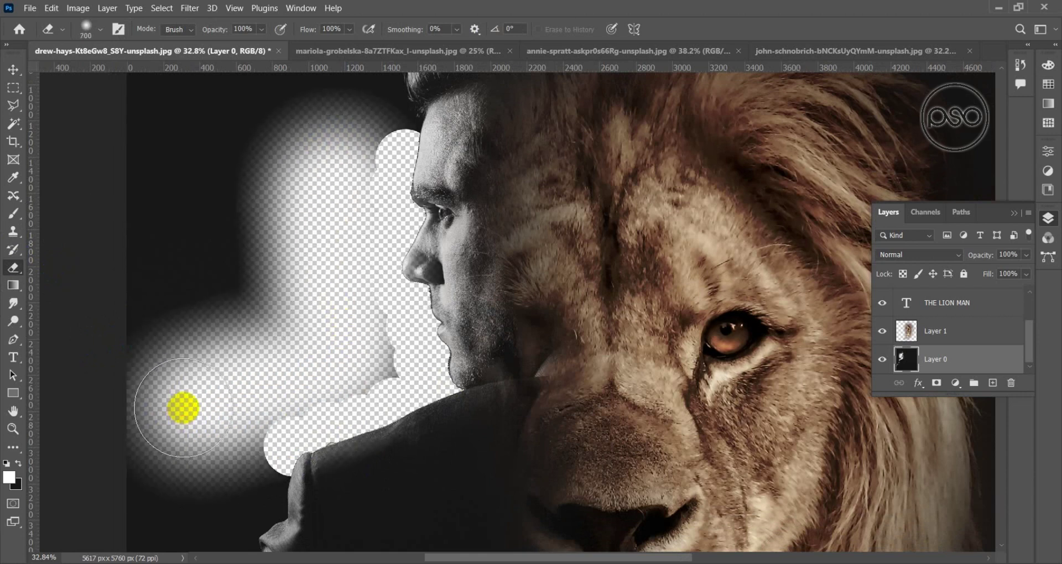
pyautogui.press('[')
pyautogui.press('[')
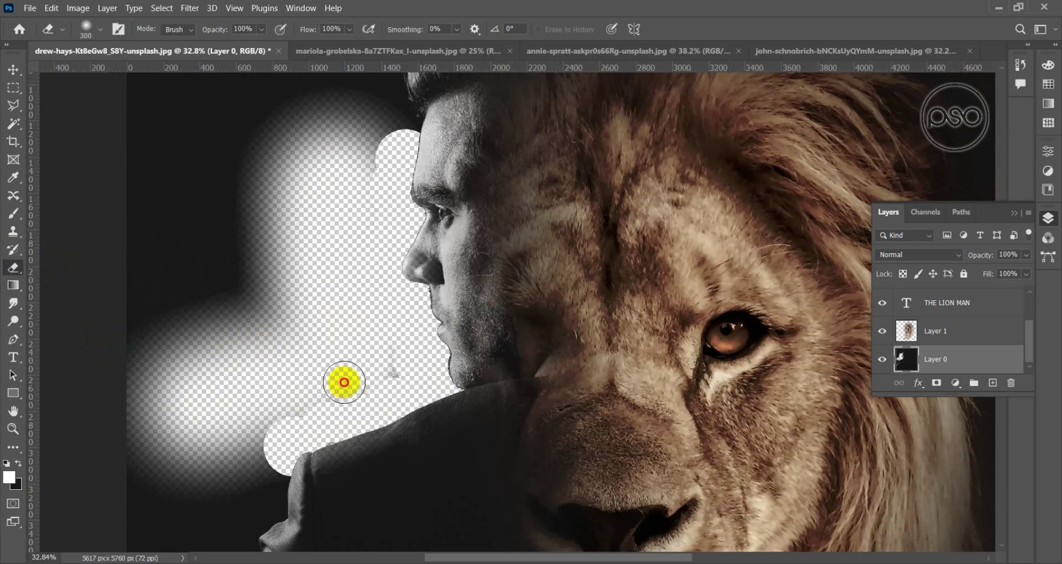
pyautogui.moveTo(343, 379); pyautogui.dragTo(255, 473)
pyautogui.scroll(-2, 289, 425)
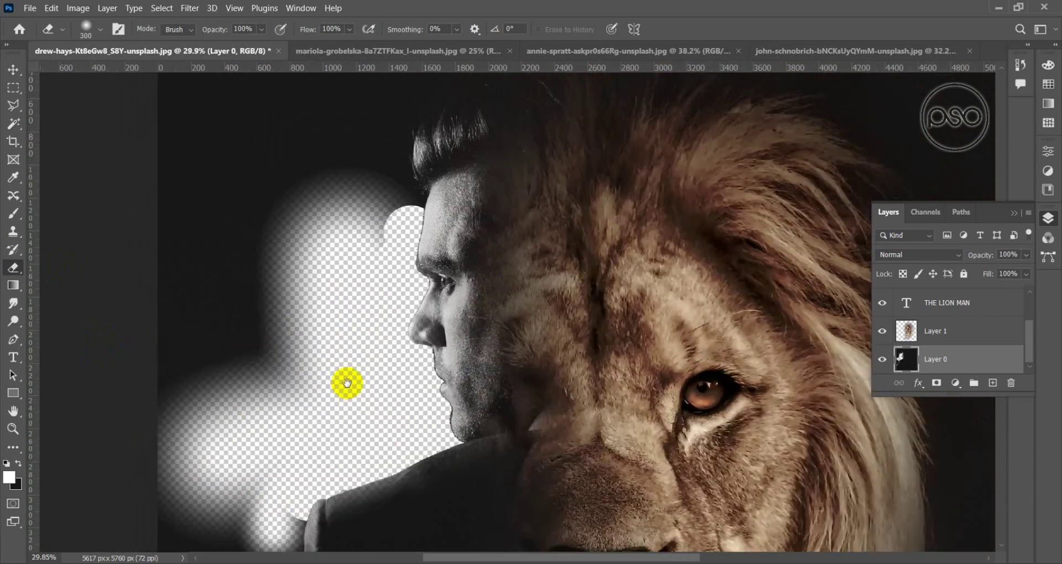
pyautogui.moveTo(414, 199)
pyautogui.mouseDown()
pyautogui.moveTo(249, 239)
pyautogui.moveTo(297, 375)
pyautogui.mouseUp()
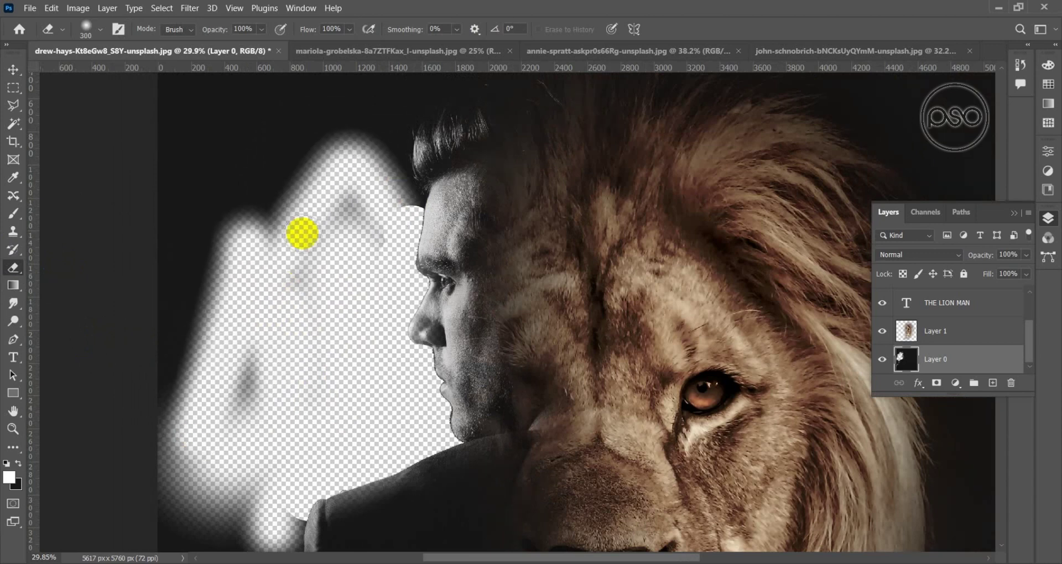
pyautogui.moveTo(358, 184)
pyautogui.mouseDown()
pyautogui.moveTo(273, 310)
pyautogui.moveTo(374, 237)
pyautogui.moveTo(232, 367)
pyautogui.moveTo(269, 177)
pyautogui.moveTo(238, 225)
pyautogui.mouseUp()
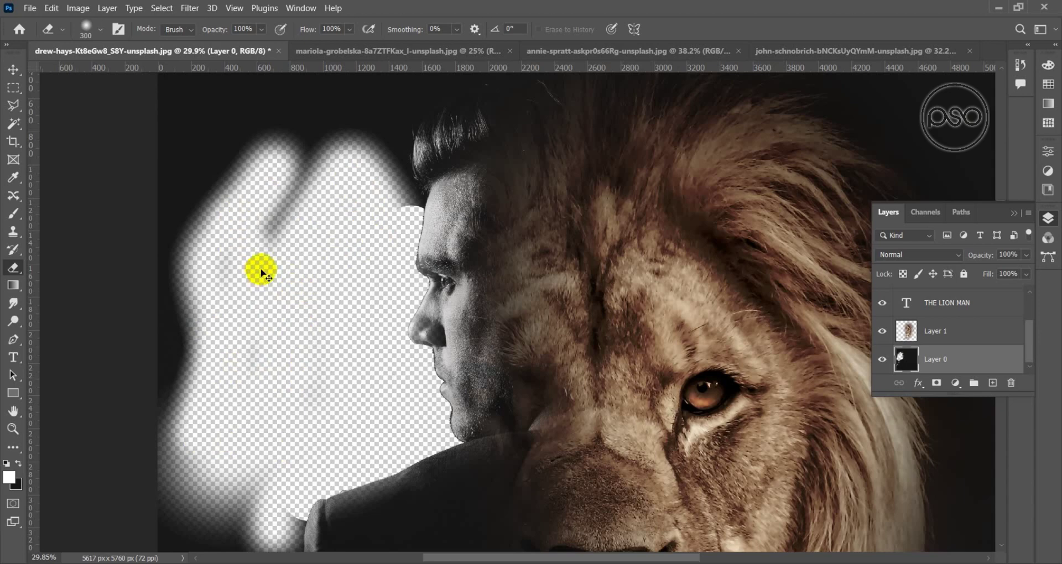
# Undo the last five eraser strokes to restore the dark background
pyautogui.hotkey('ctrl', 'z')
pyautogui.hotkey('ctrl', 'z')
pyautogui.hotkey('ctrl', 'z')
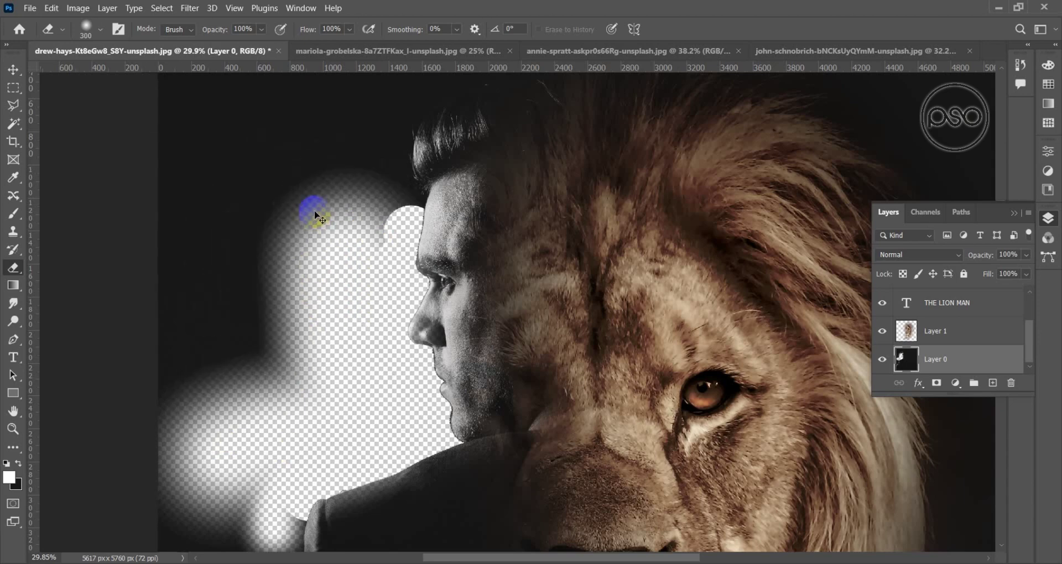
pyautogui.hotkey('ctrl', 'z')
pyautogui.hotkey('ctrl', 'z')
pyautogui.hotkey('ctrl', 'z')
pyautogui.hotkey('ctrl', 'z')
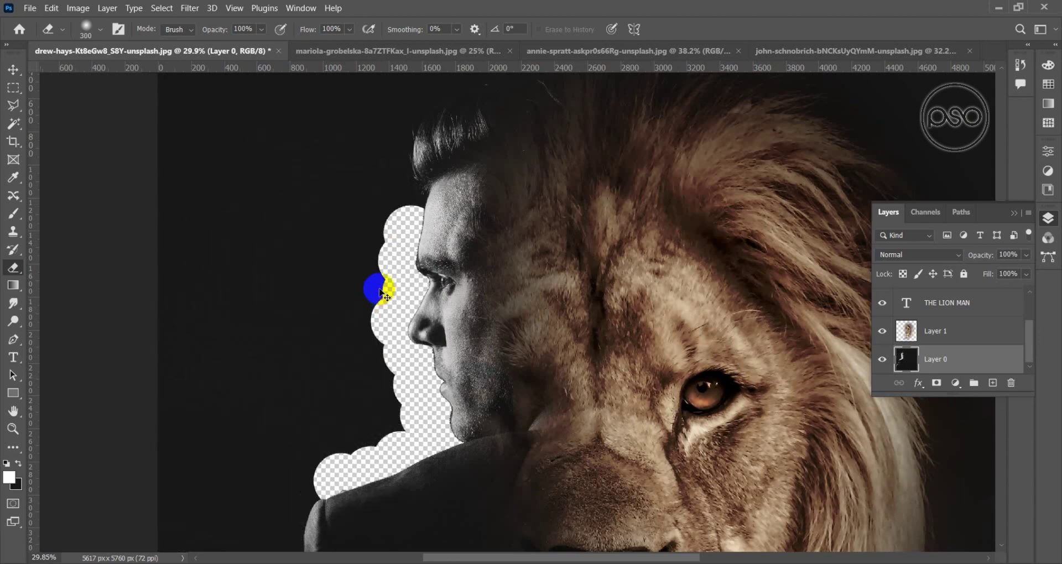
pyautogui.hotkey('ctrl', 'z')
pyautogui.hotkey('ctrl', 'z')
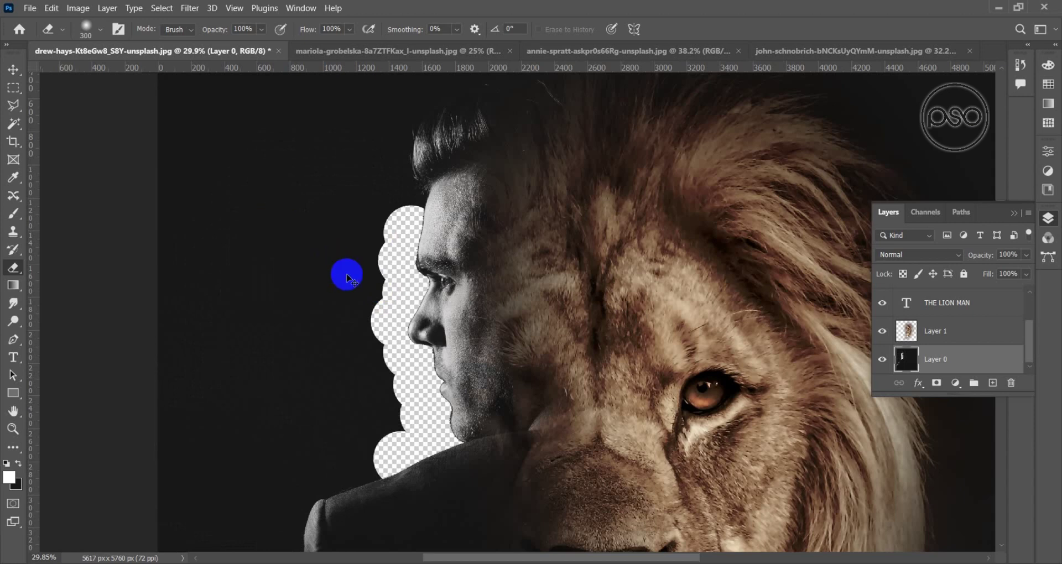
pyautogui.hotkey('ctrl', 'z')
pyautogui.hotkey('ctrl', 'z')
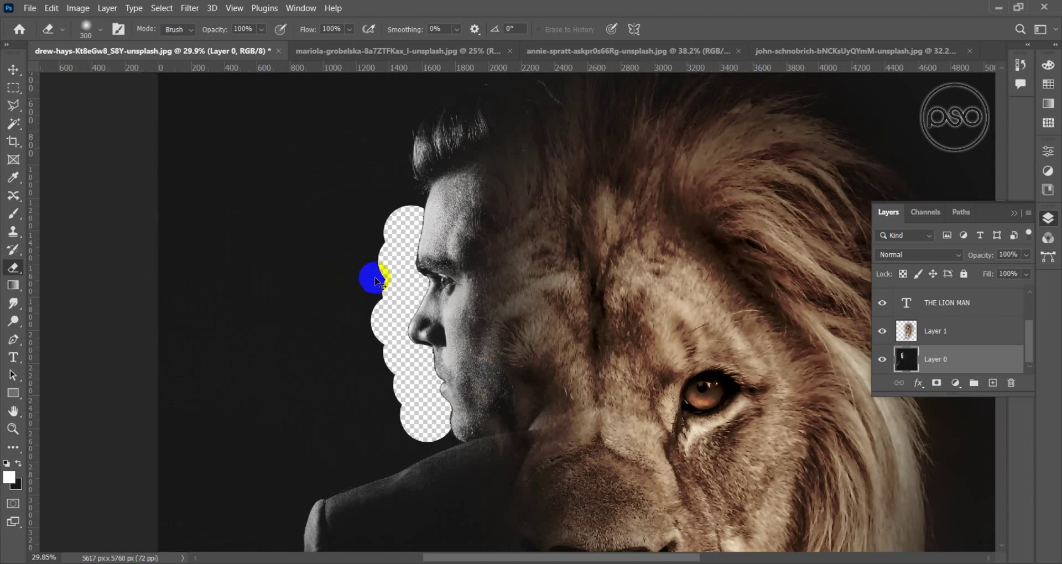
pyautogui.hotkey('ctrl', 'z')
pyautogui.hotkey('ctrl', 'z')
# Select the Magic Eraser tool and switch to the scanned book page document
pyautogui.rightClick(13, 269)
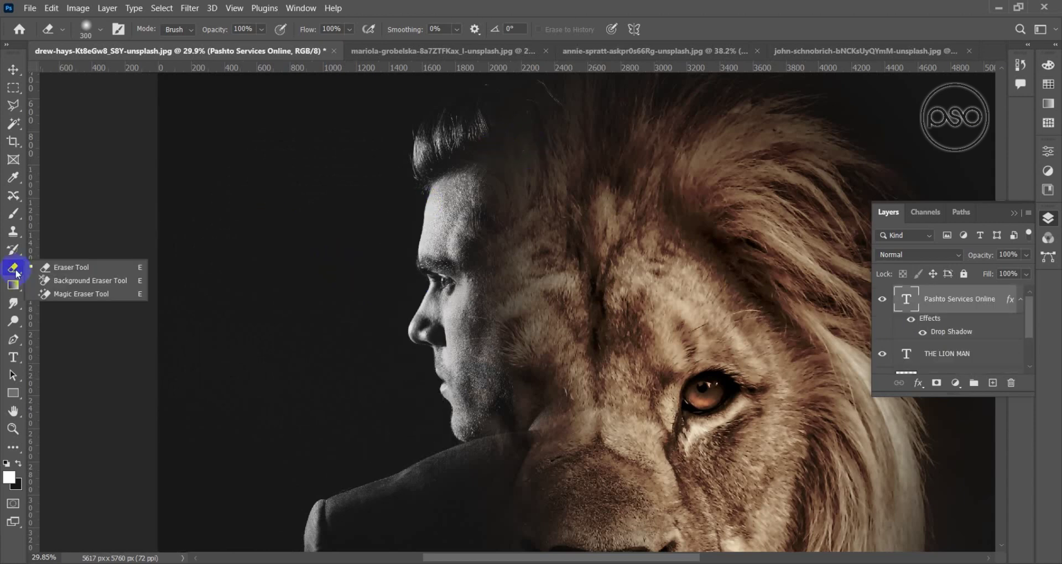
pyautogui.click(65, 295)
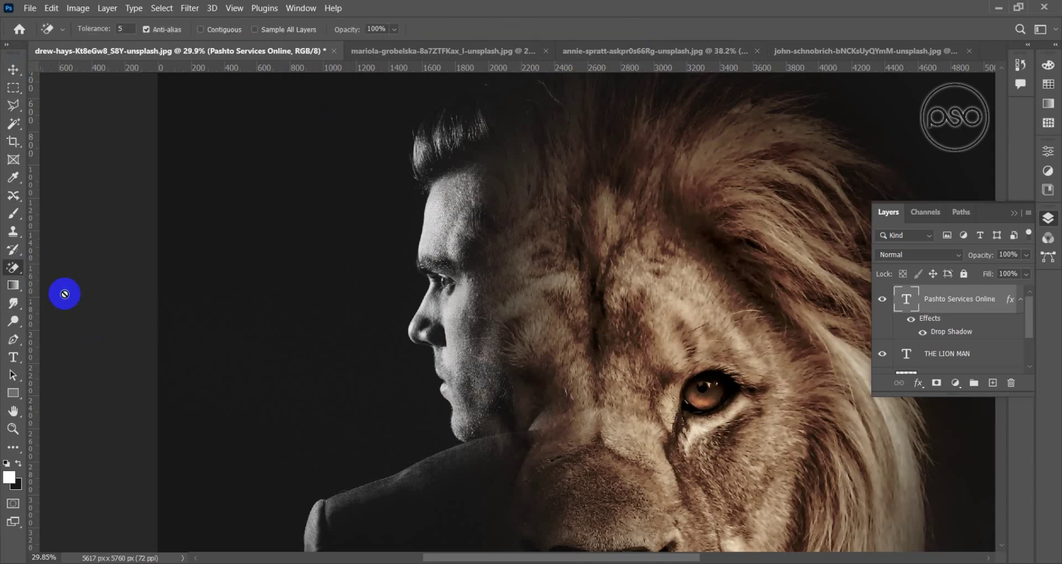
pyautogui.click(815, 58)
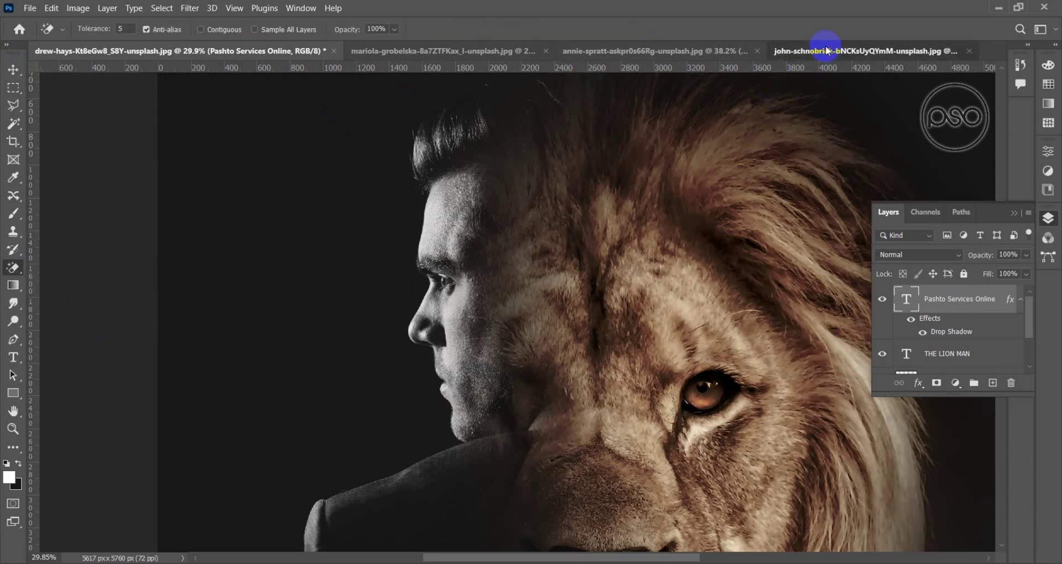
pyautogui.click(614, 52)
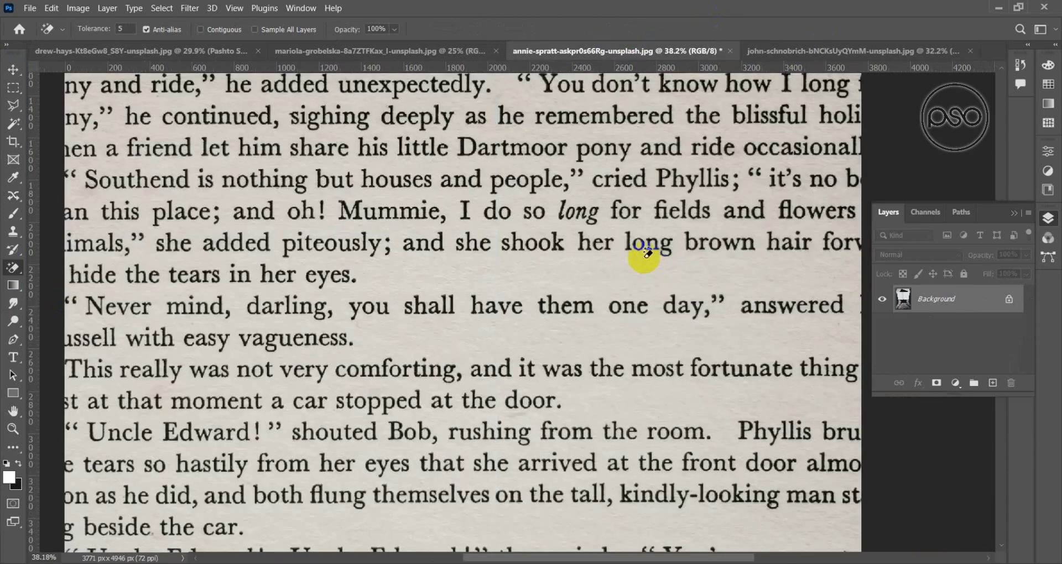
# Scroll to the top of the page text, check the notebook photo, and return to the book page
pyautogui.scroll(-2, 416, 316)
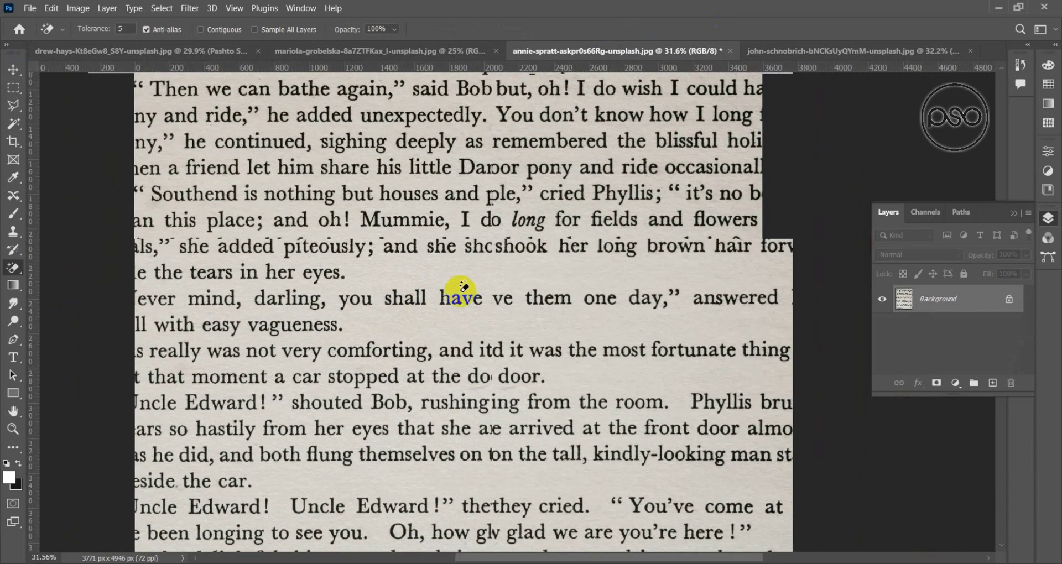
pyautogui.scroll(-1, 463, 287)
pyautogui.scroll(-1, 463, 287)
pyautogui.scroll(-2, 464, 287)
pyautogui.scroll(-1, 476, 285)
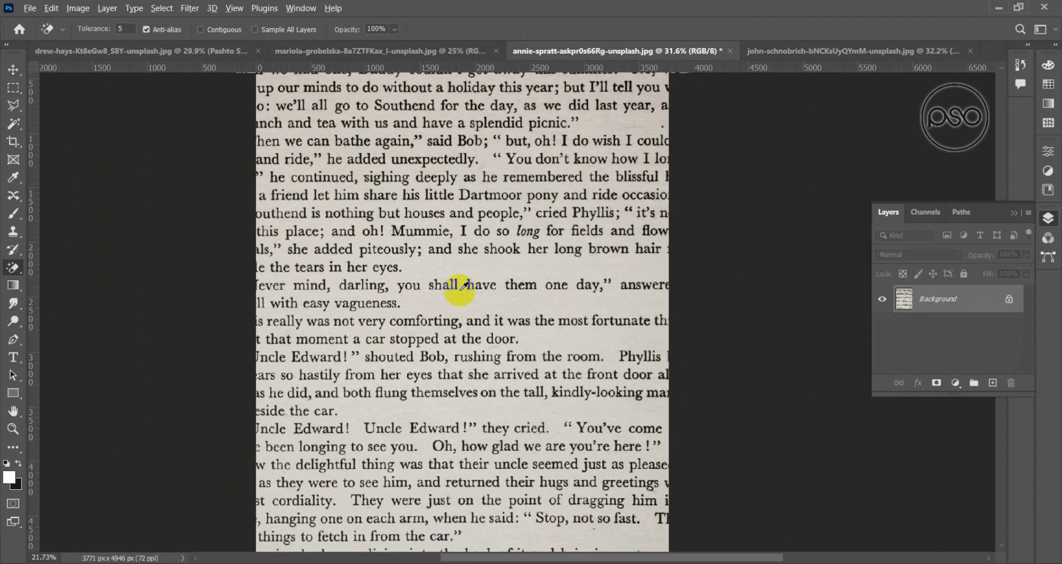
pyautogui.scroll(-1, 453, 260)
pyautogui.moveTo(496, 248)
pyautogui.mouseDown()
pyautogui.moveTo(481, 280)
pyautogui.moveTo(474, 239)
pyautogui.moveTo(470, 265)
pyautogui.mouseUp()
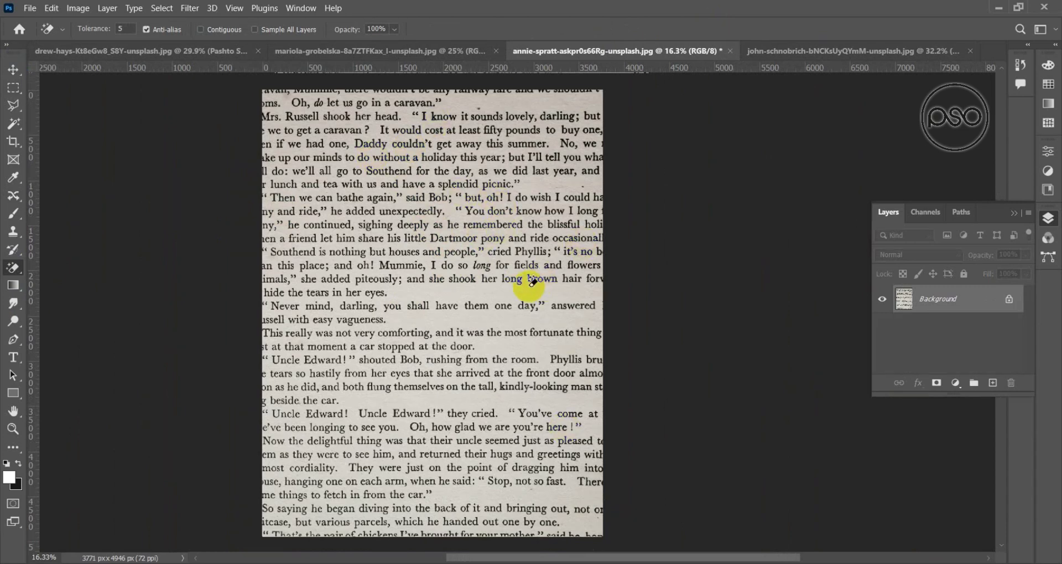
pyautogui.click(832, 49)
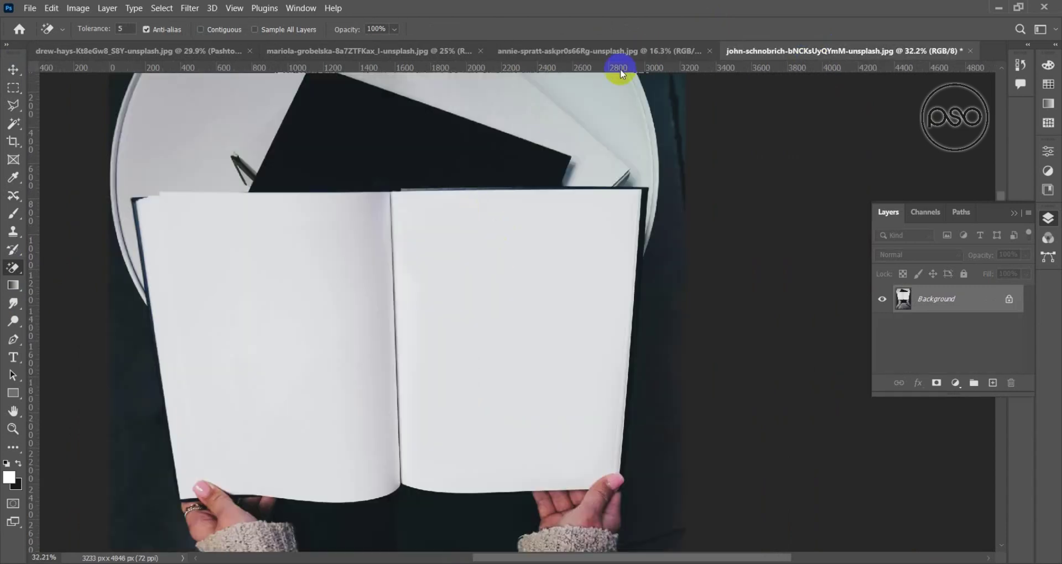
pyautogui.click(617, 52)
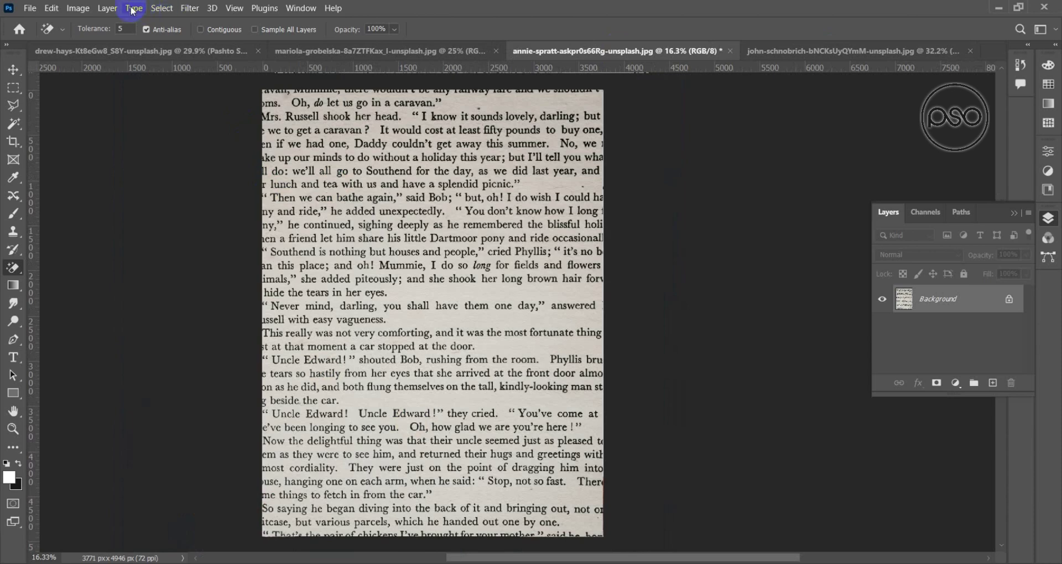
# Desaturate the scanned book page to remove all its colour
pyautogui.click(76, 11)
pyautogui.moveTo(98, 41)
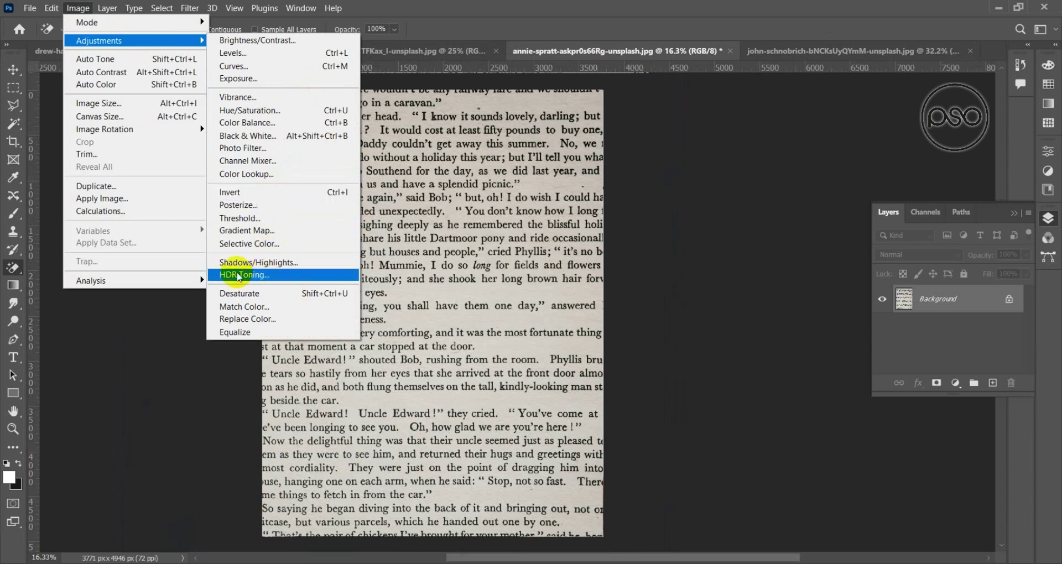
pyautogui.click(226, 299)
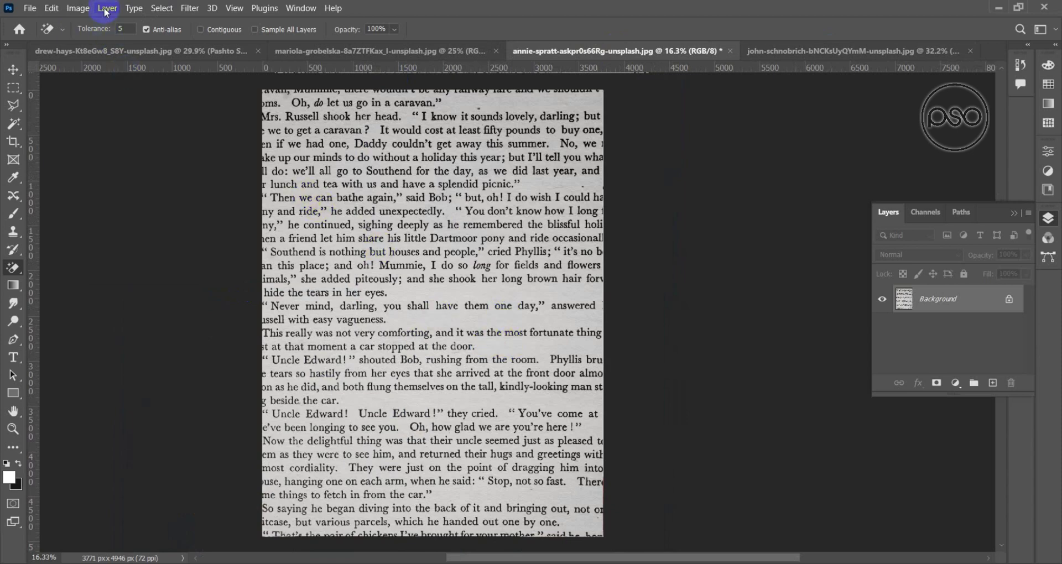
pyautogui.click(78, 8)
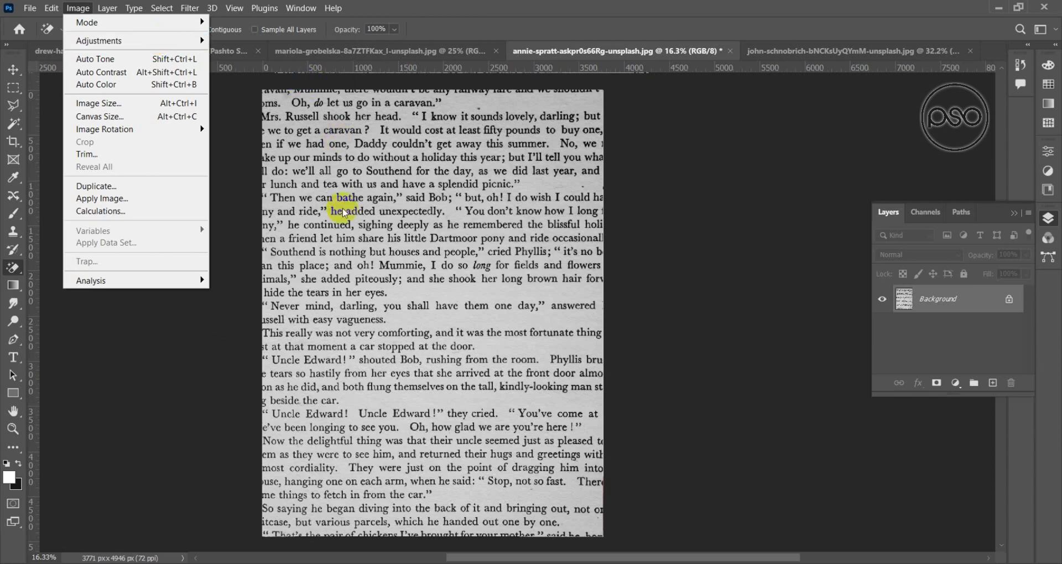
pyautogui.moveTo(133, 41)
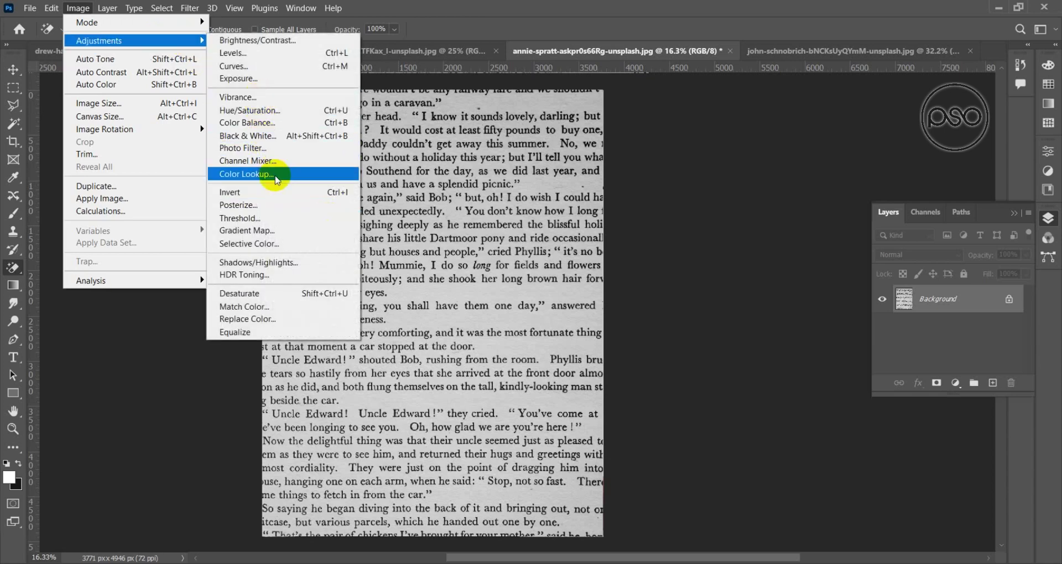
# Apply Curves with the white point near 165 and the black point near 86
pyautogui.click(262, 67)
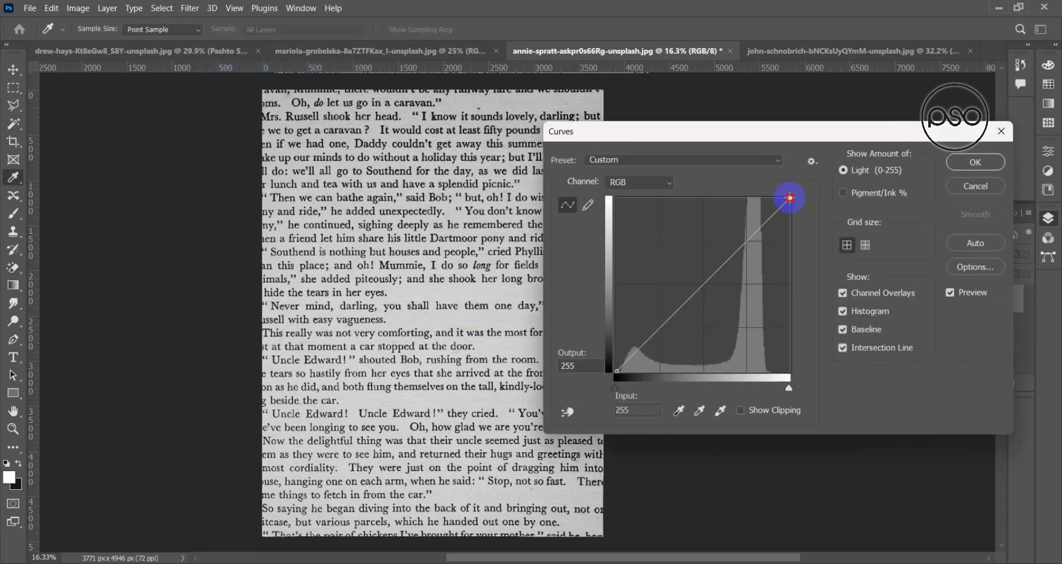
pyautogui.moveTo(790, 198); pyautogui.dragTo(749, 197)
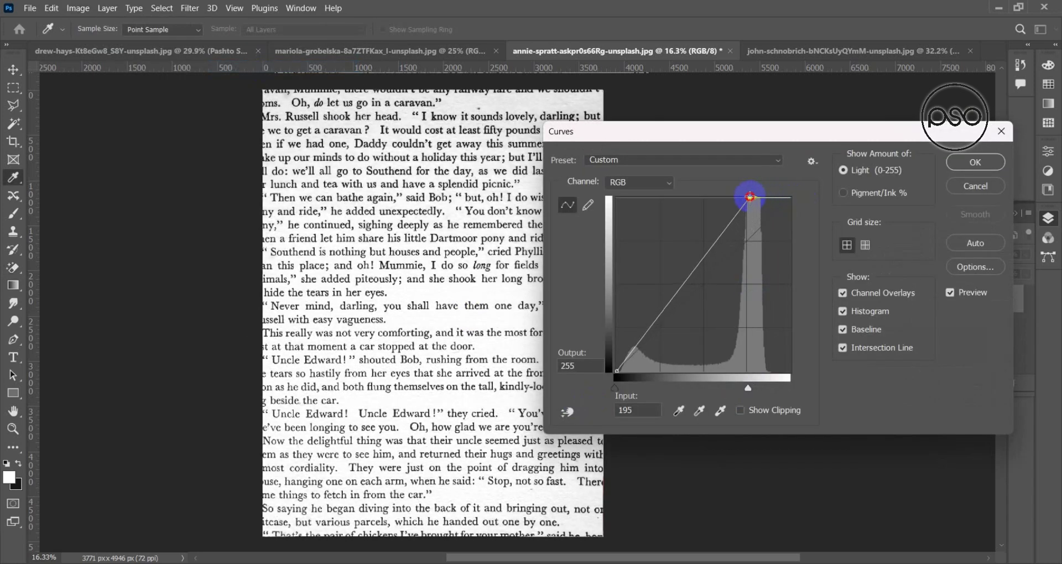
pyautogui.moveTo(749, 196); pyautogui.dragTo(729, 197)
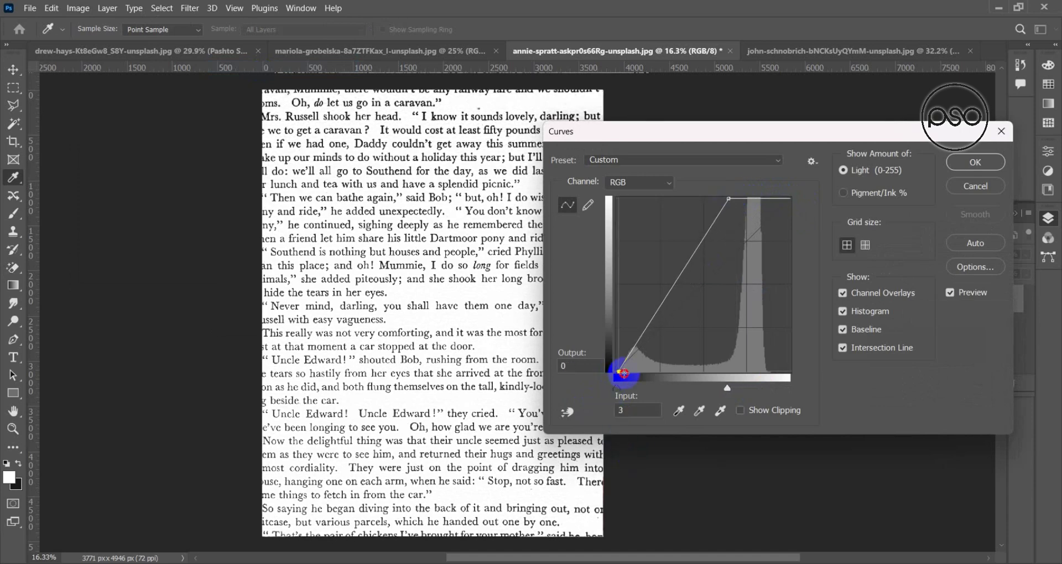
pyautogui.moveTo(617, 369); pyautogui.dragTo(675, 379)
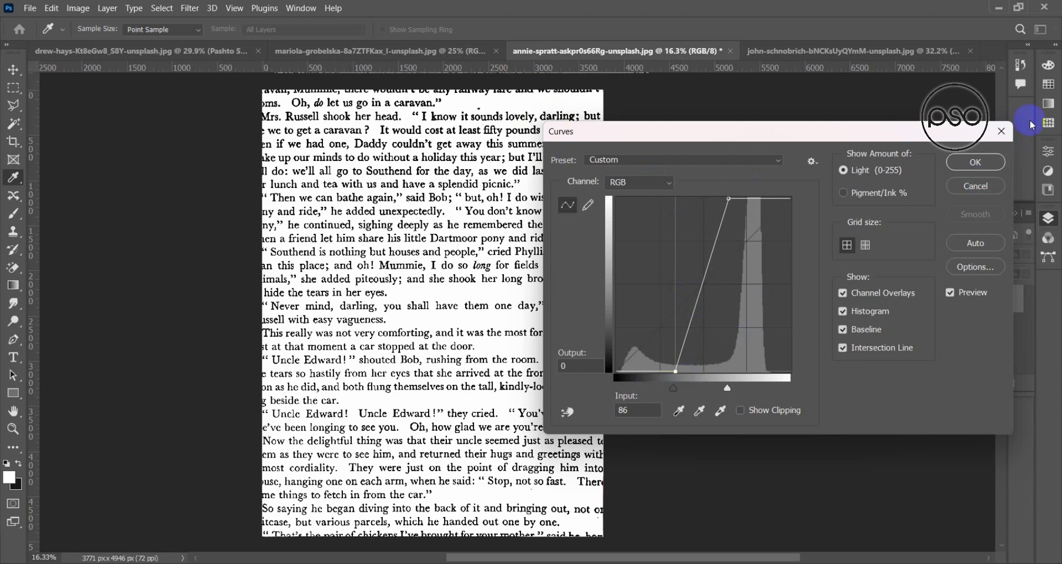
# Commit the contrast curve and reselect the Magic Eraser tool
pyautogui.click(977, 160)
pyautogui.press('e')
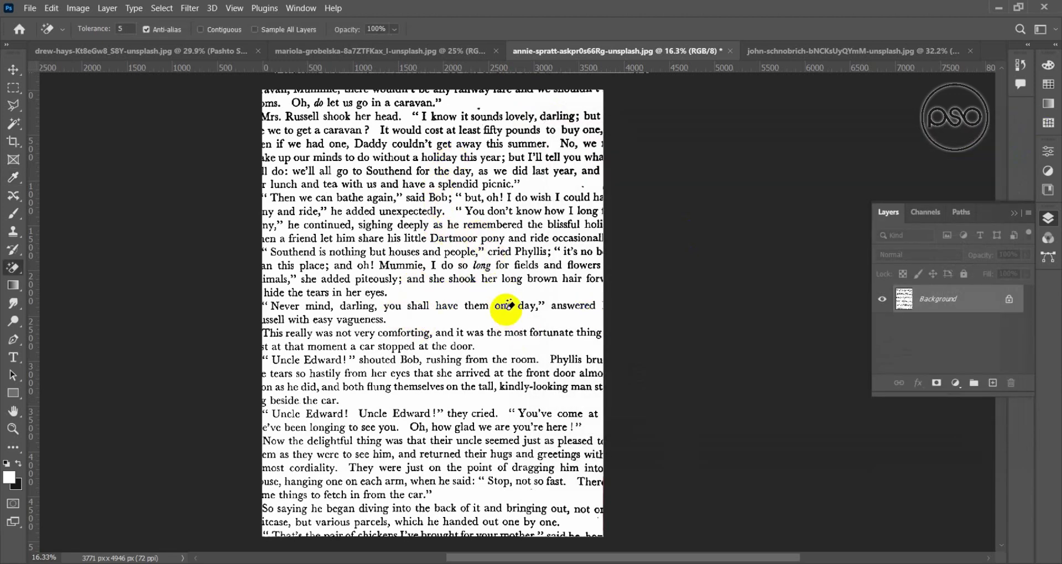
pyautogui.click(238, 238)
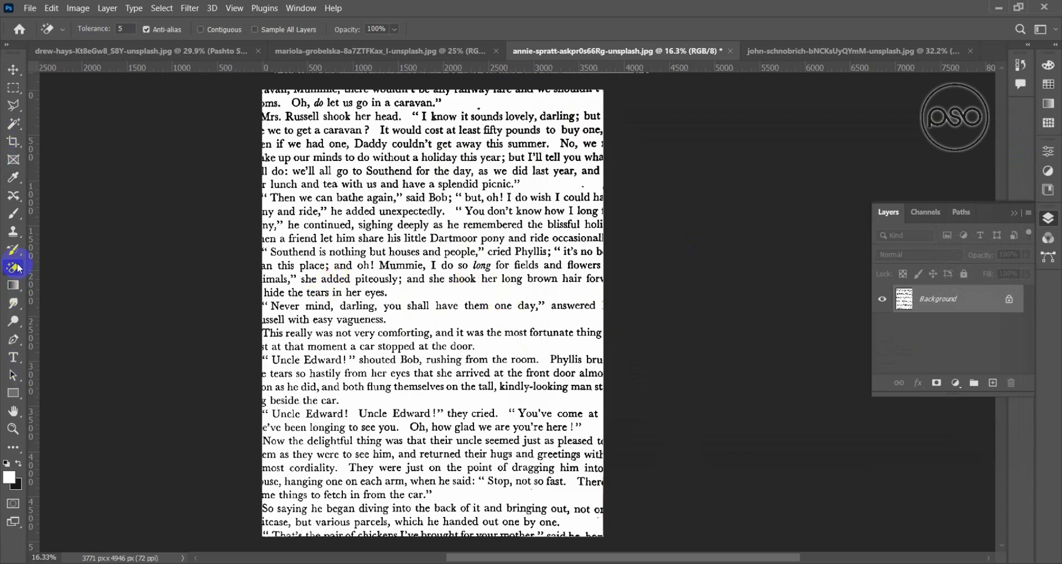
pyautogui.moveTo(19, 269); pyautogui.dragTo(85, 299)
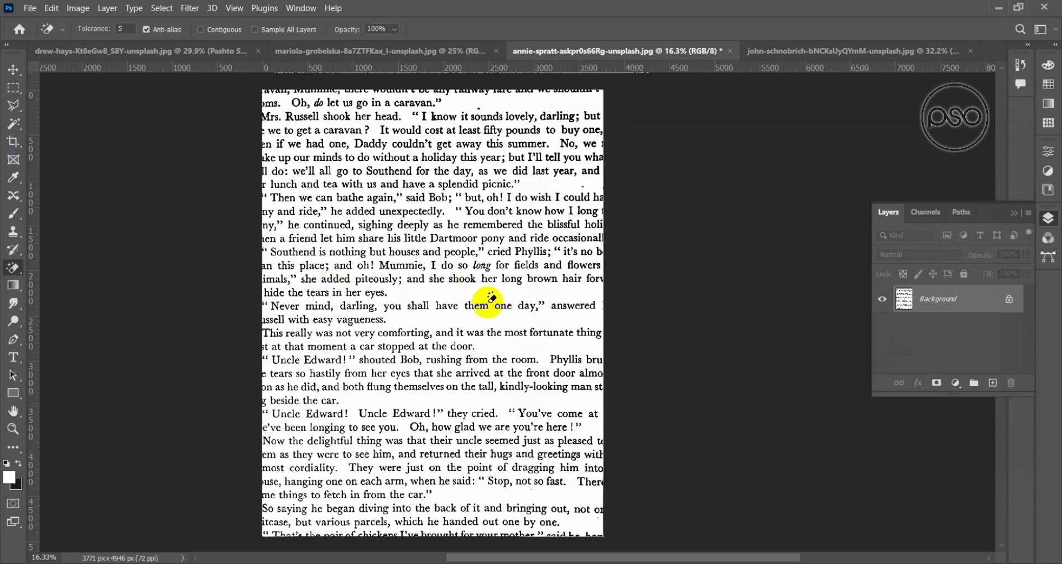
# Magic-erase the white paper behind the text, then pan to the start of 'Dartmoor'
pyautogui.scroll(1, 491, 299)
pyautogui.scroll(1, 491, 299)
pyautogui.scroll(1, 491, 299)
pyautogui.scroll(1, 491, 299)
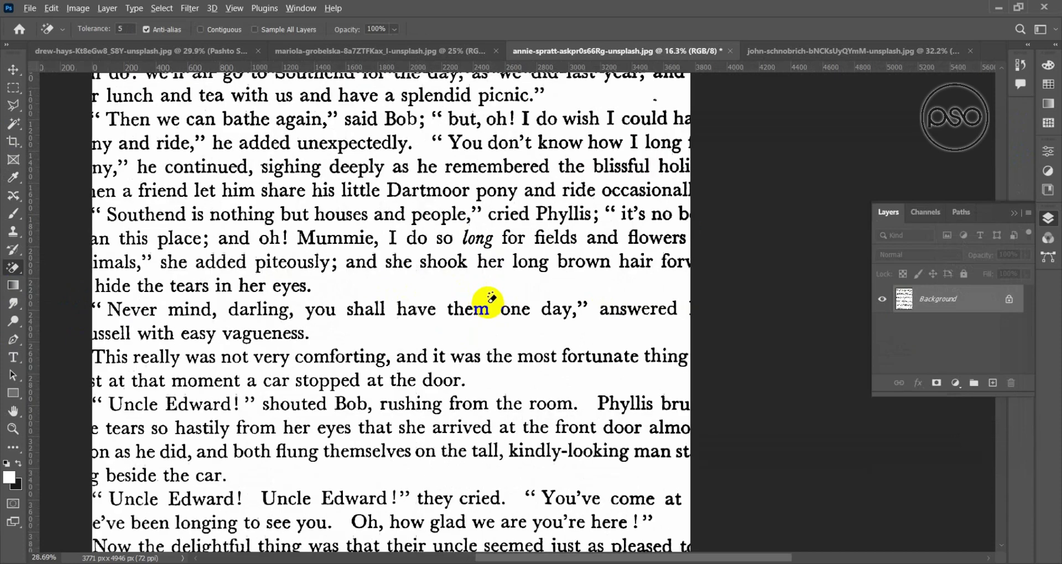
pyautogui.scroll(1, 491, 298)
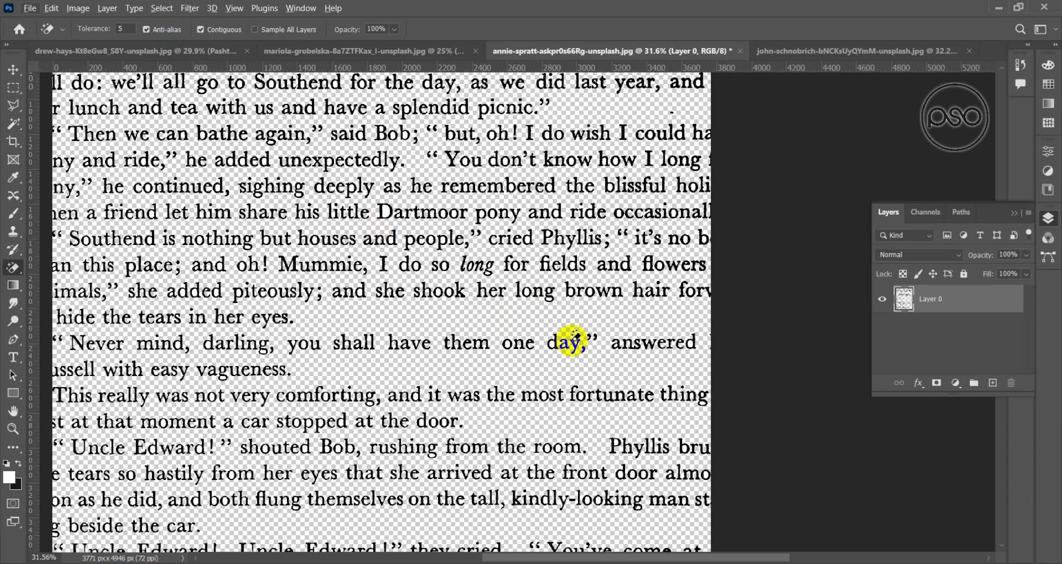
pyautogui.click(726, 343)
pyautogui.click(590, 336)
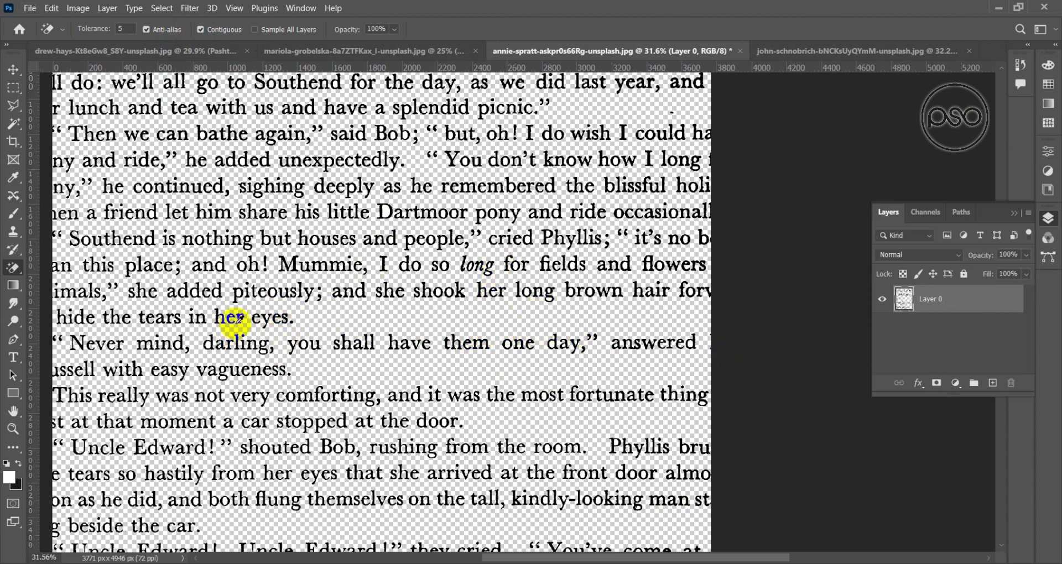
pyautogui.scroll(1, 350, 221)
pyautogui.scroll(1, 387, 215)
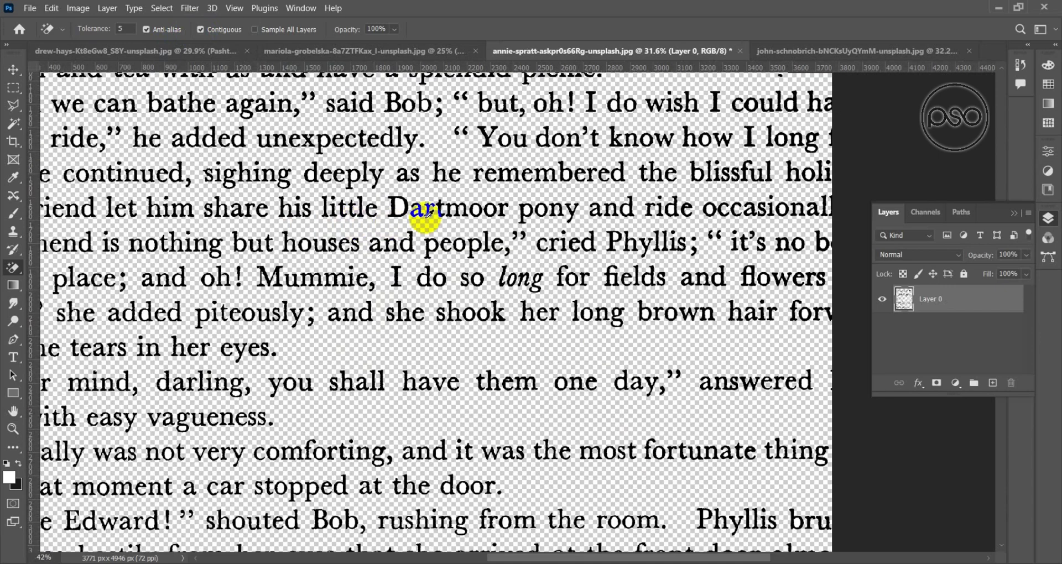
pyautogui.scroll(1, 418, 210)
pyautogui.scroll(1, 387, 194)
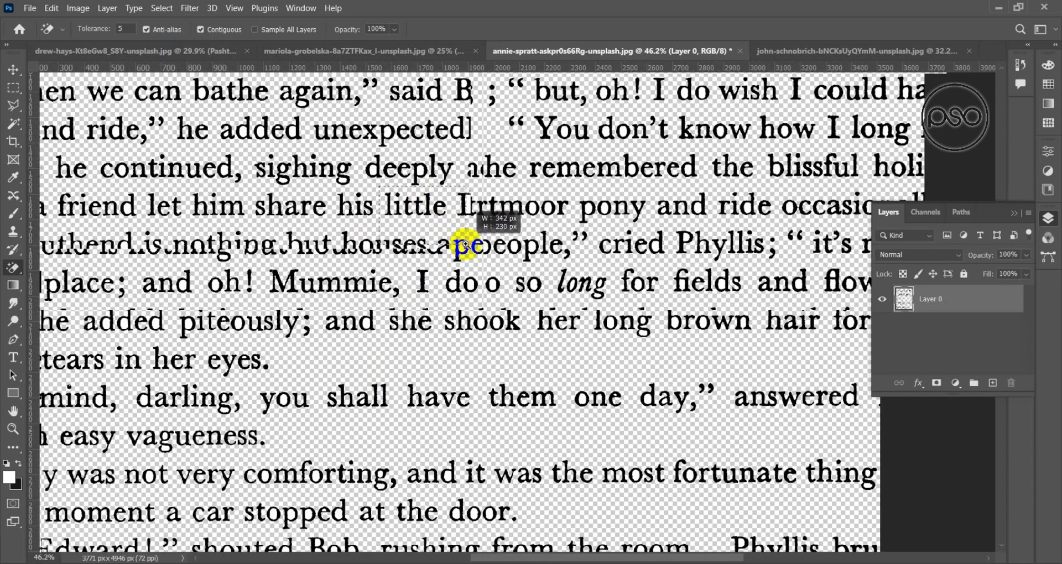
pyautogui.scroll(5, 451, 221)
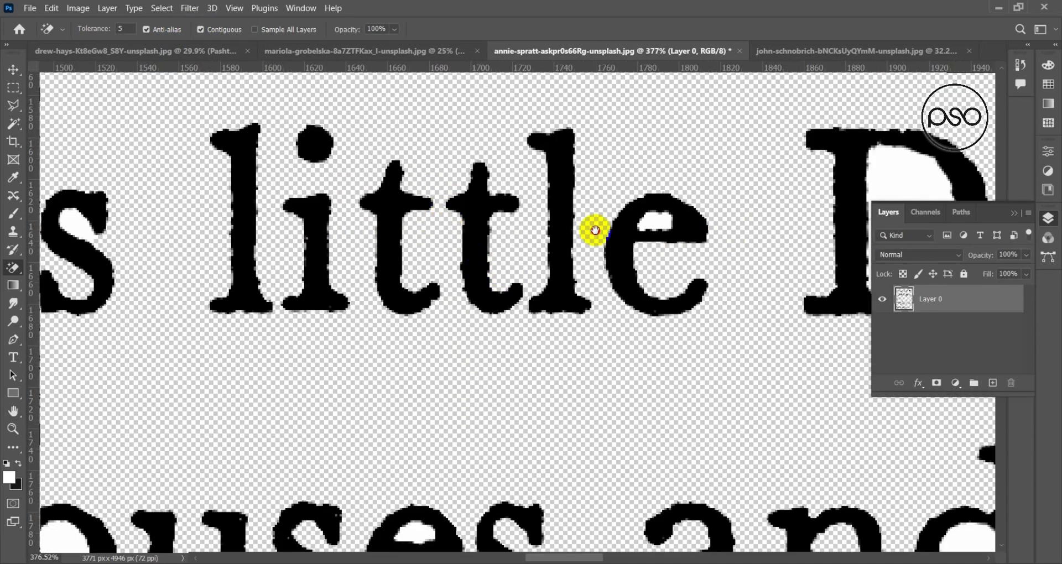
pyautogui.moveTo(746, 230); pyautogui.dragTo(403, 230)
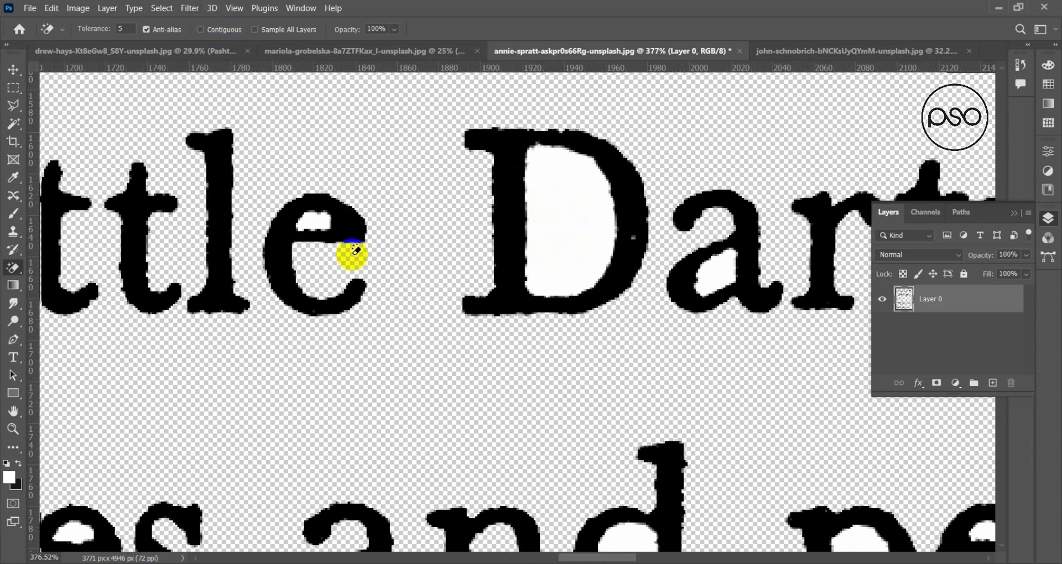
# Undo that erase, re-erase the white with Contiguous off, and fit the page with Ctrl+0
pyautogui.hotkey('ctrl', 'z')
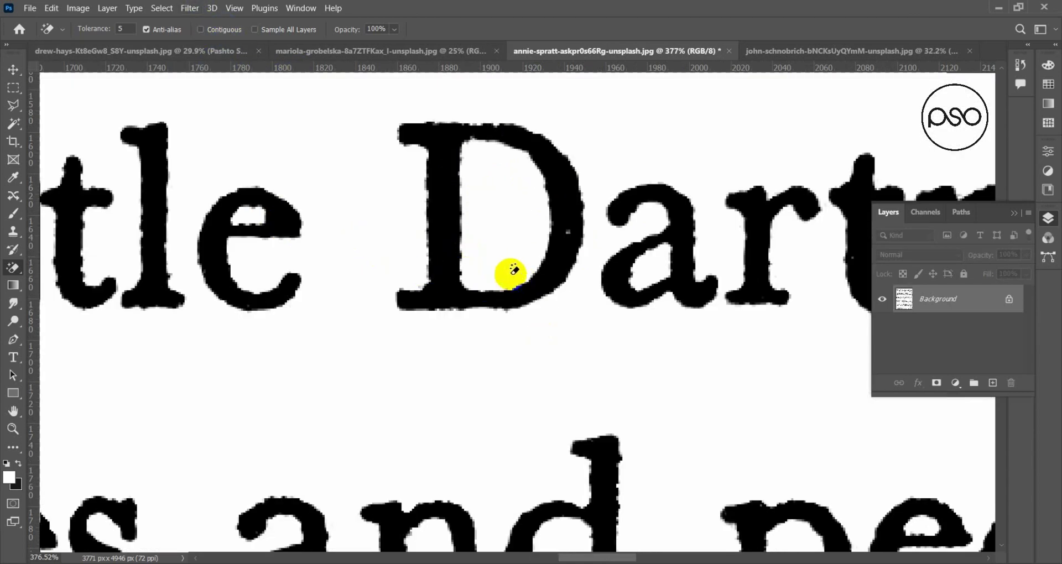
pyautogui.click(138, 51)
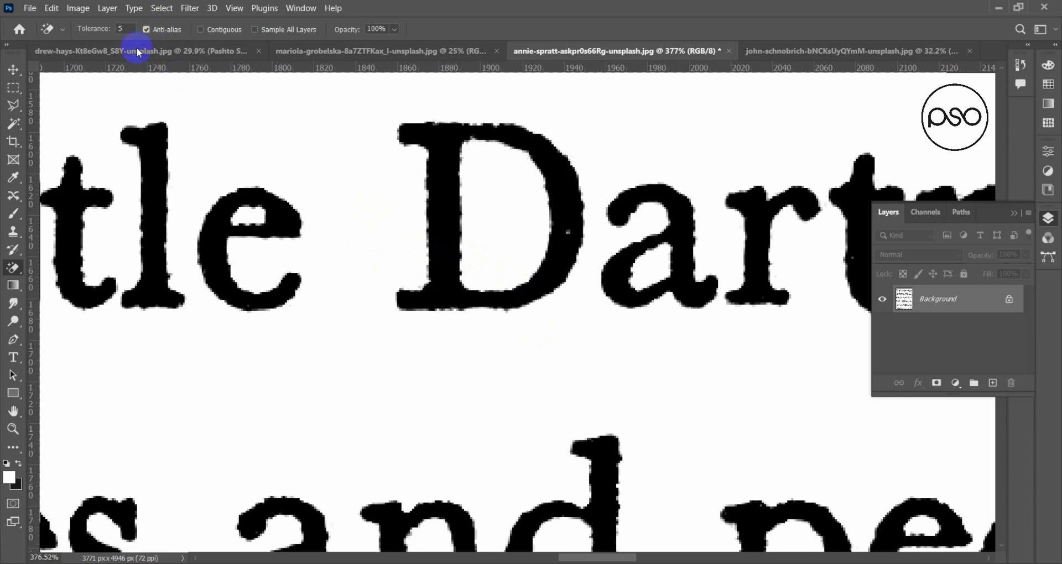
pyautogui.click(358, 268)
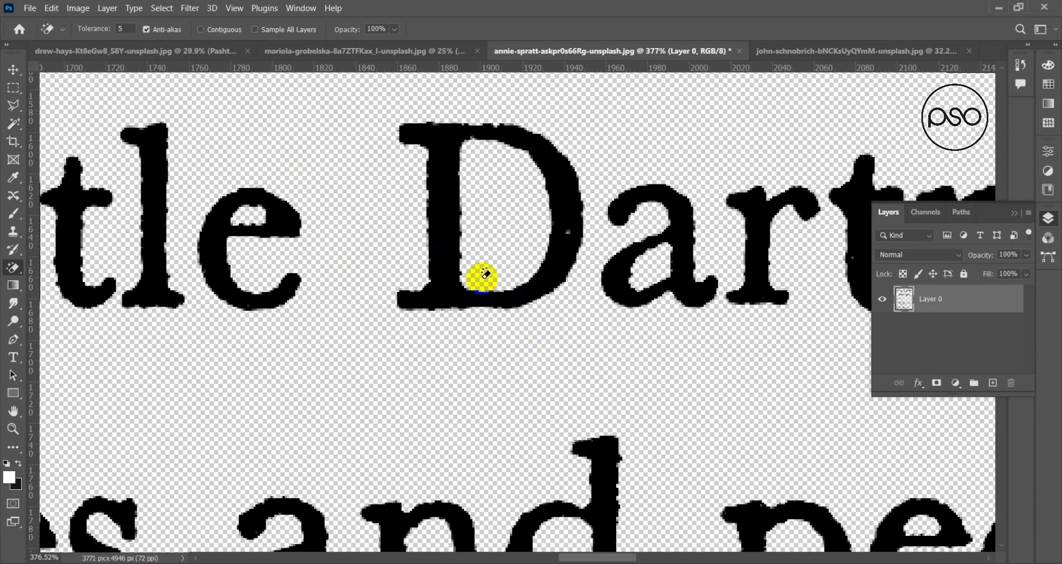
pyautogui.hotkey('ctrl', '0')
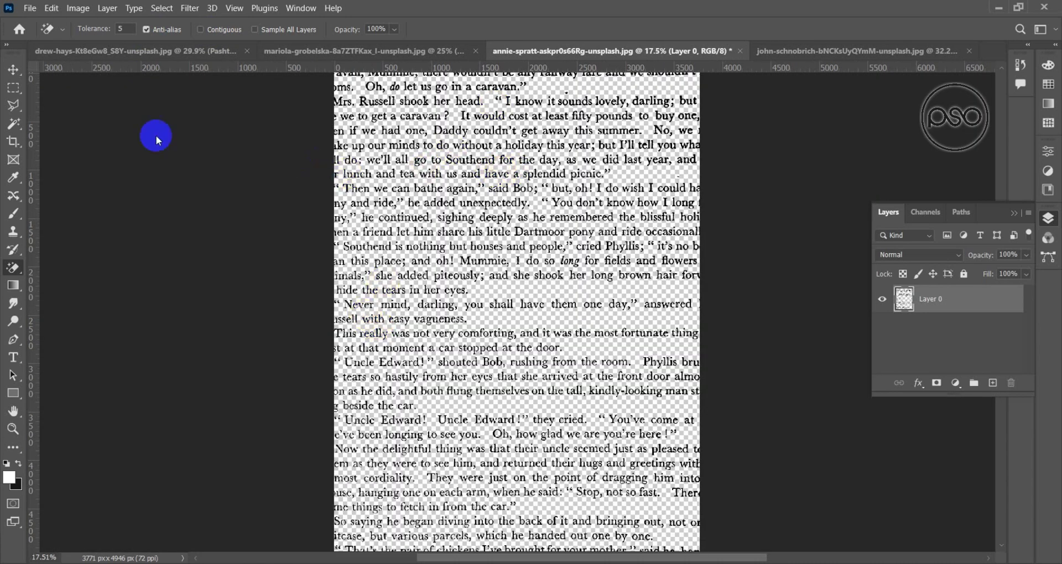
# Drag the transparent text layer with the Move tool into the john-schnobrich book photo
pyautogui.click(12, 69)
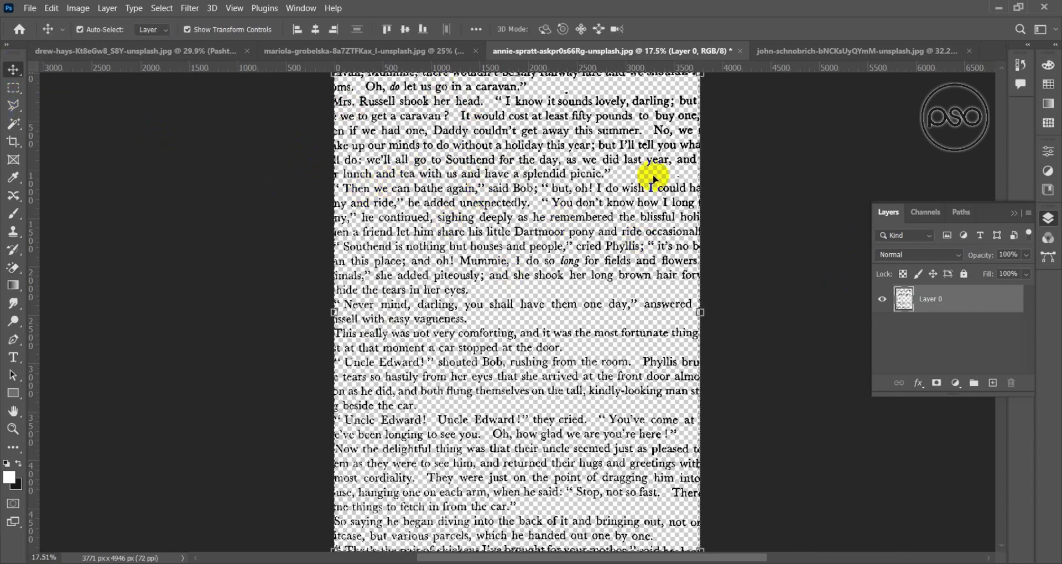
pyautogui.press('ctrl')
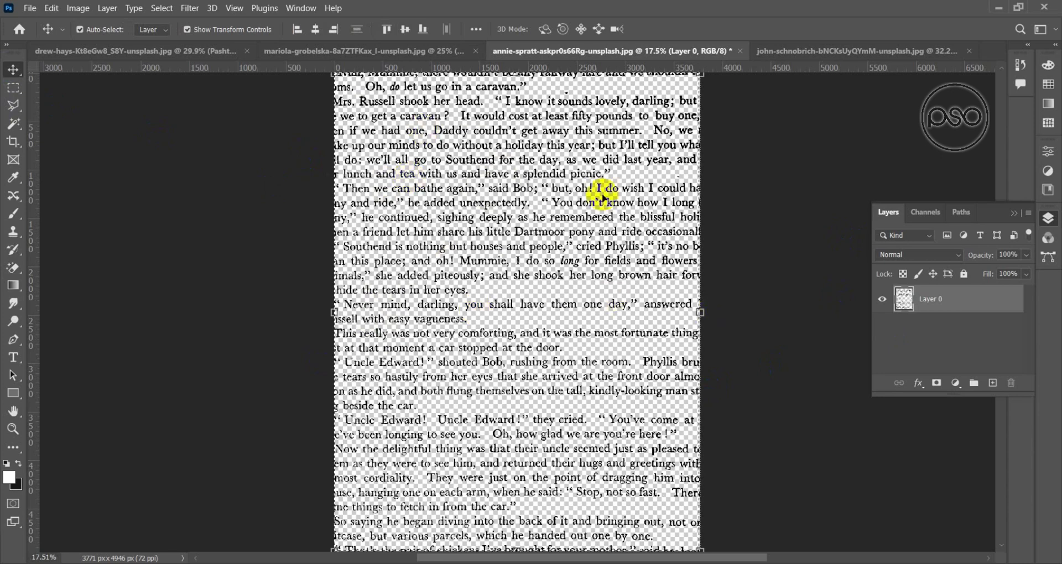
pyautogui.scroll(2, 505, 304)
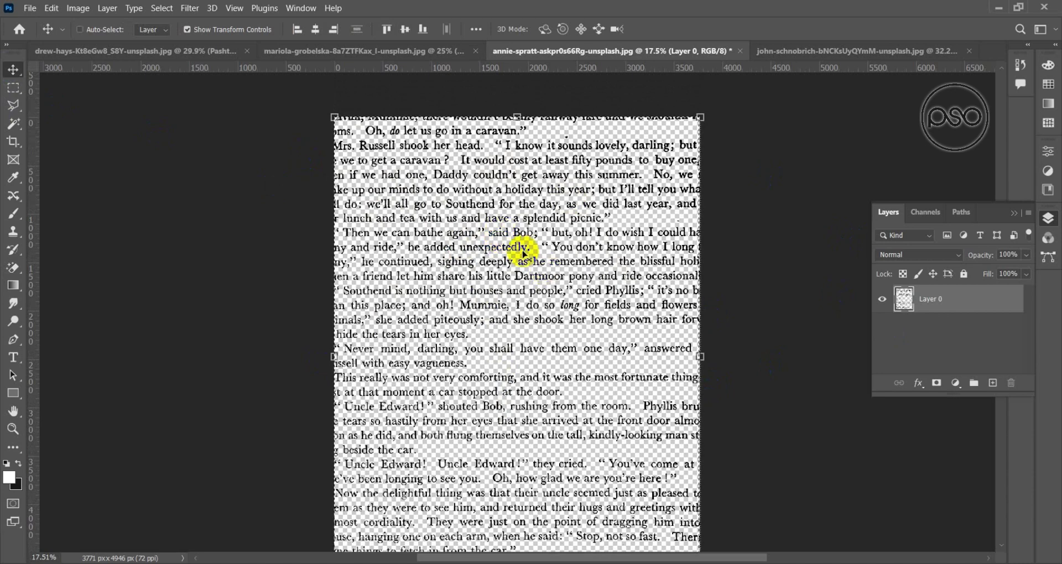
pyautogui.moveTo(509, 209)
pyautogui.mouseDown()
pyautogui.moveTo(853, 57)
pyautogui.moveTo(473, 315)
pyautogui.moveTo(469, 344)
pyautogui.mouseUp()
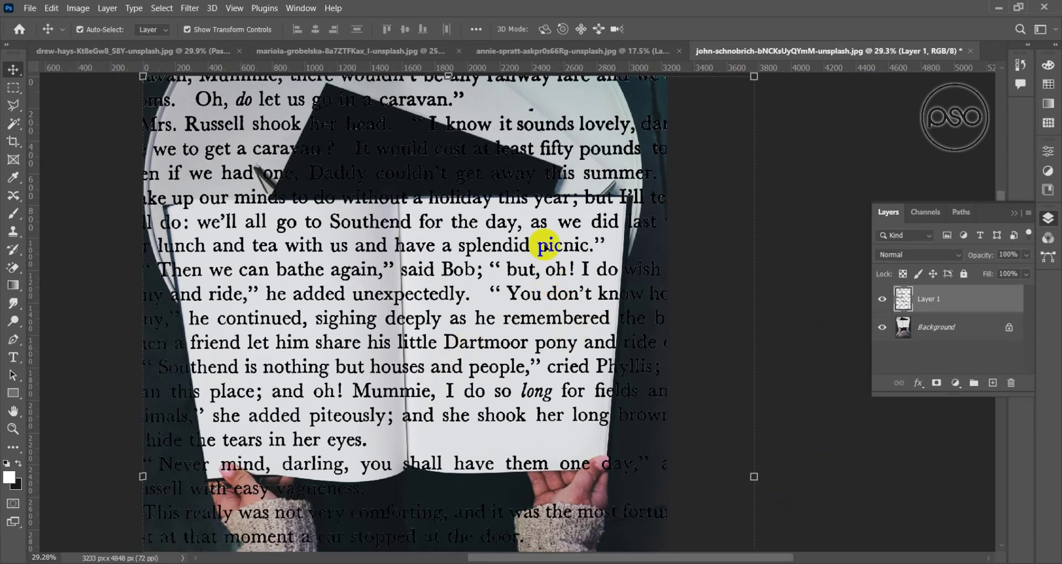
# Scale Layer 1's text down to about 29% and place it on the right-hand page
pyautogui.click(669, 191)
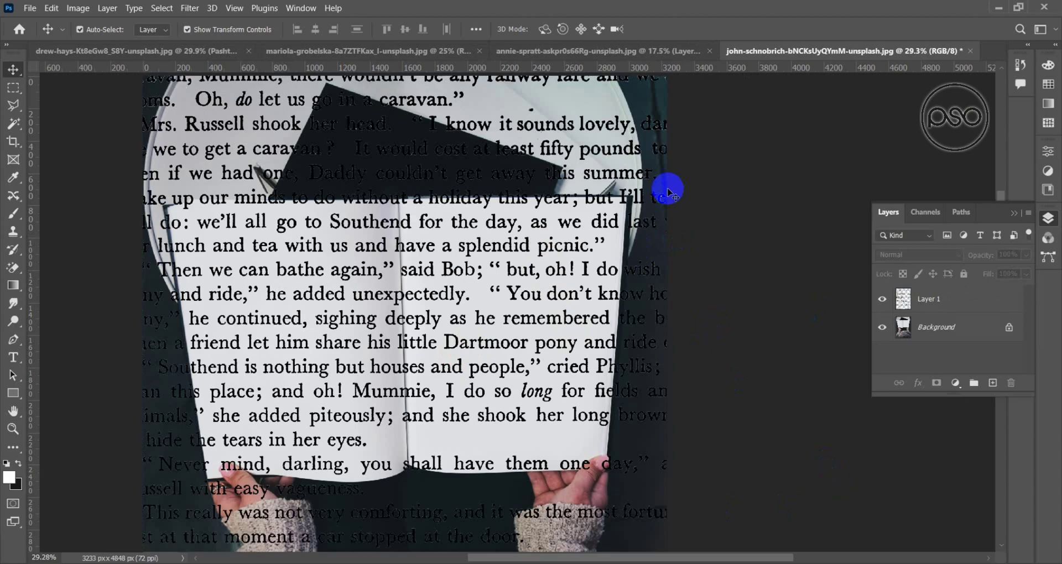
pyautogui.click(563, 248)
pyautogui.hotkey('ctrl', 't')
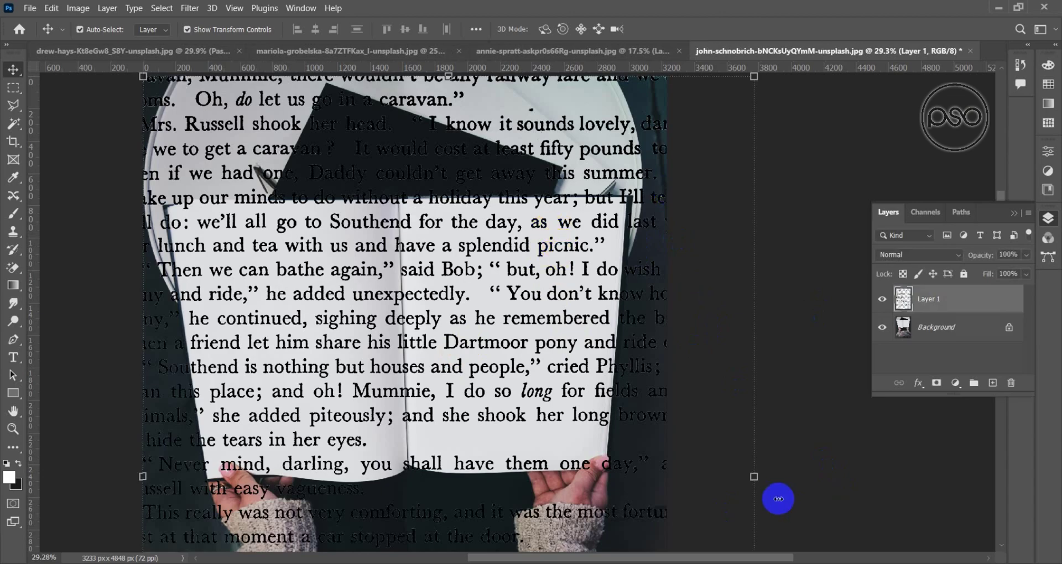
pyautogui.moveTo(738, 481)
pyautogui.mouseDown()
pyautogui.moveTo(617, 469)
pyautogui.moveTo(550, 247)
pyautogui.mouseUp()
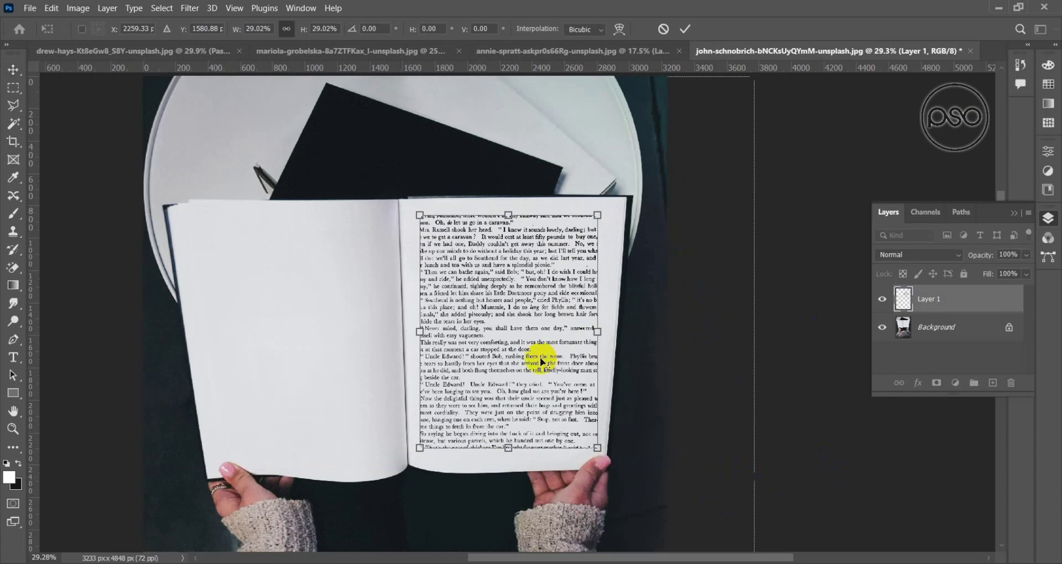
pyautogui.scroll(3, 544, 331)
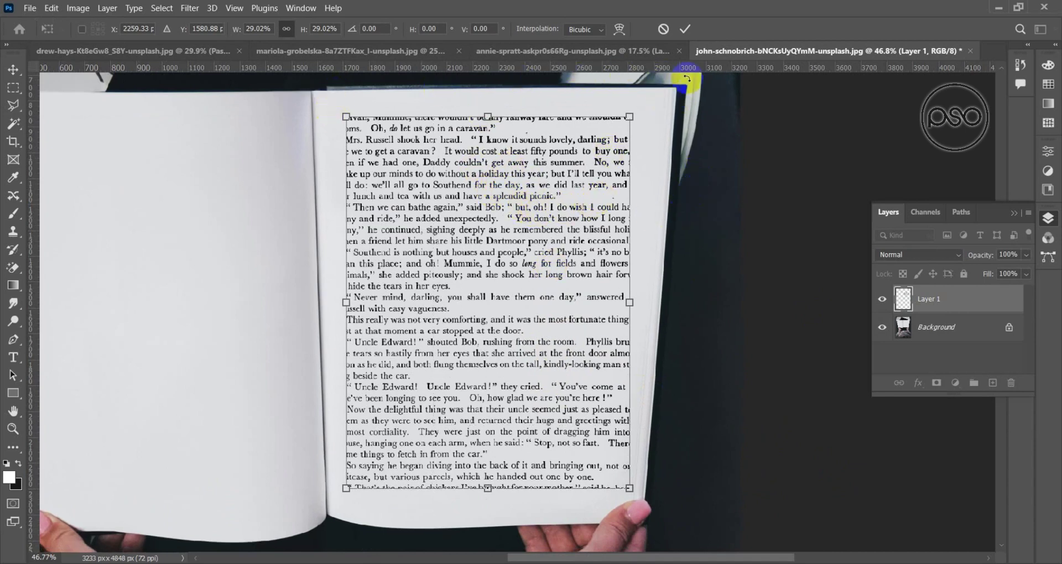
pyautogui.click(373, 517)
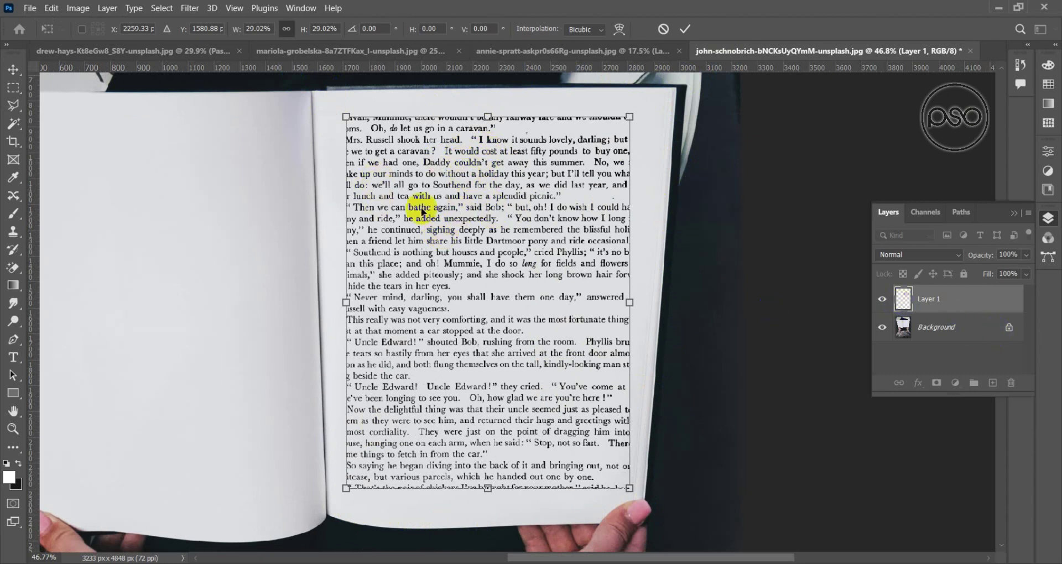
pyautogui.click(963, 297)
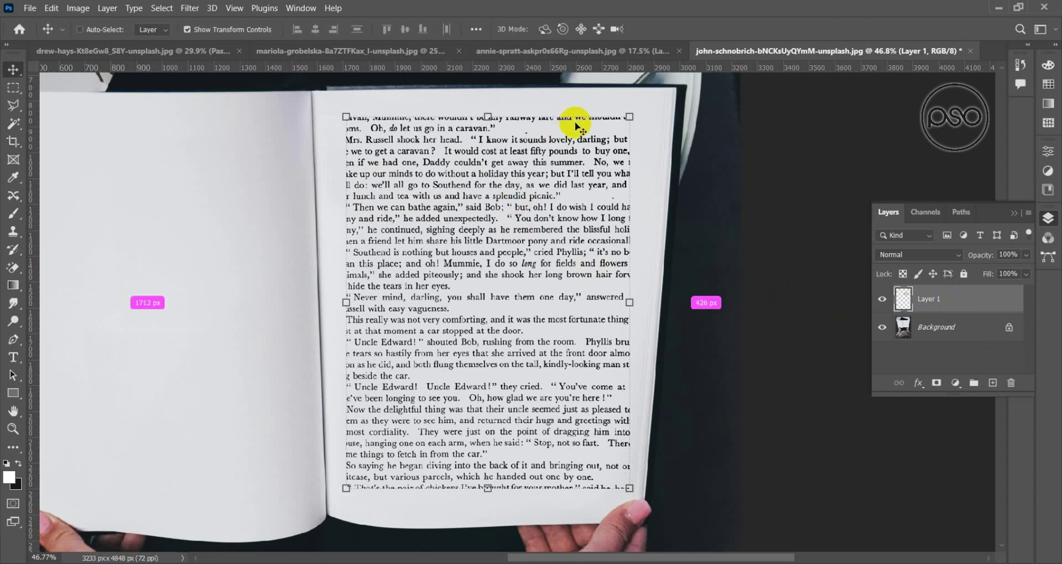
pyautogui.hotkey('ctrl', 't')
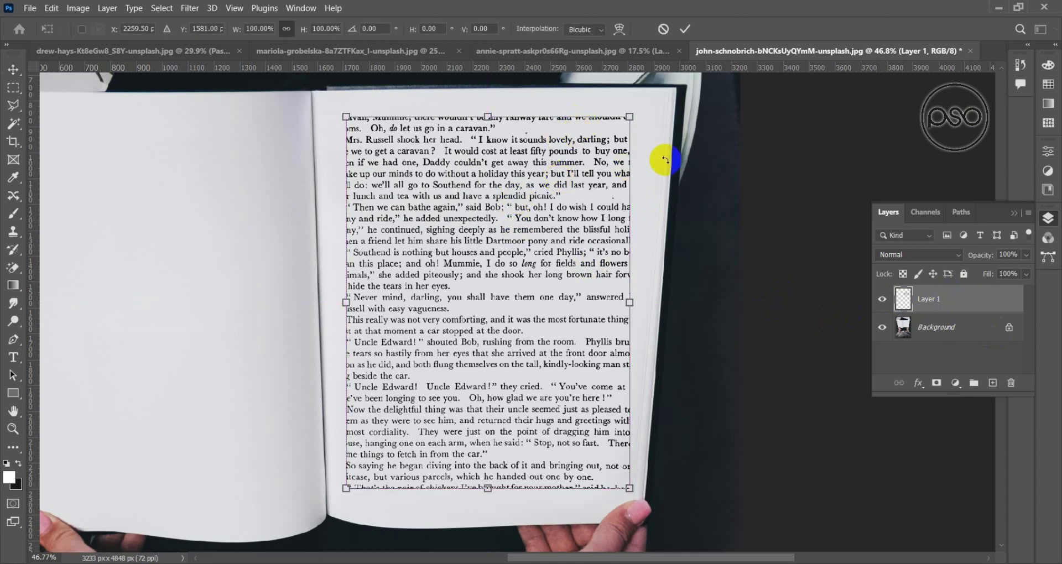
# Distort the text's four corners and bottom edge to match the right page's tilted outline
pyautogui.rightClick(622, 122)
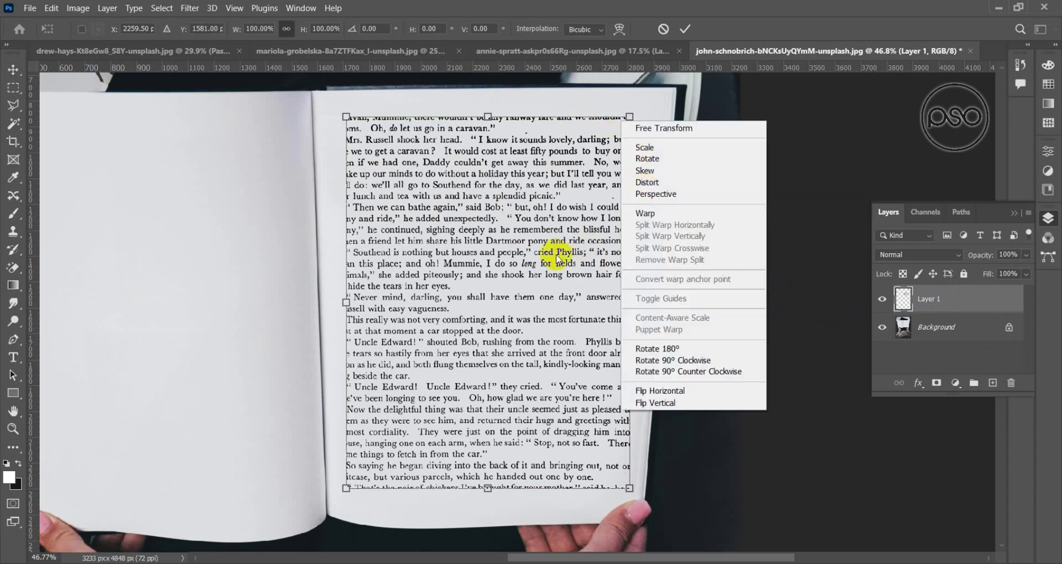
pyautogui.click(644, 182)
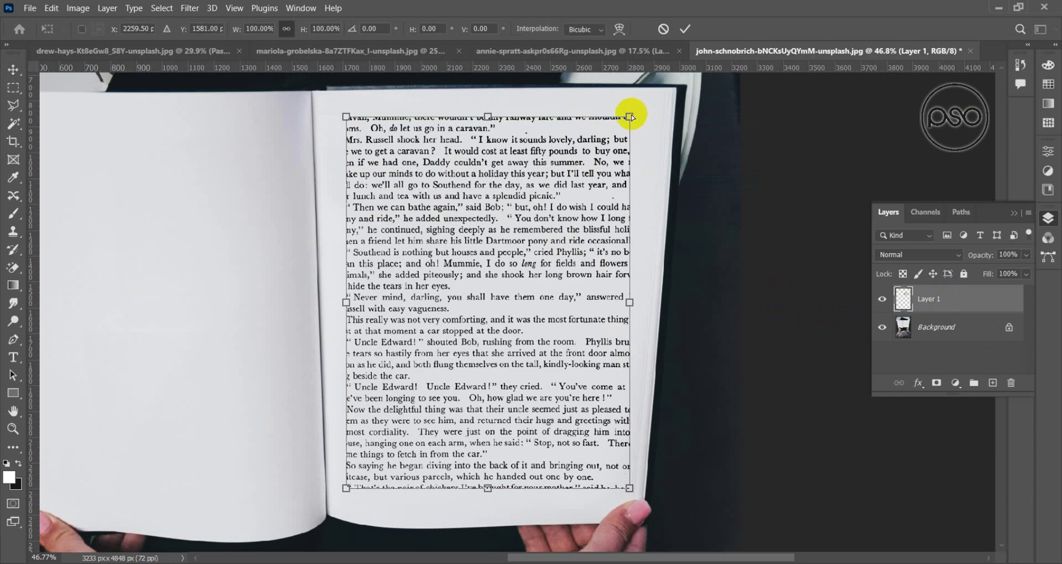
pyautogui.moveTo(630, 117); pyautogui.dragTo(652, 115)
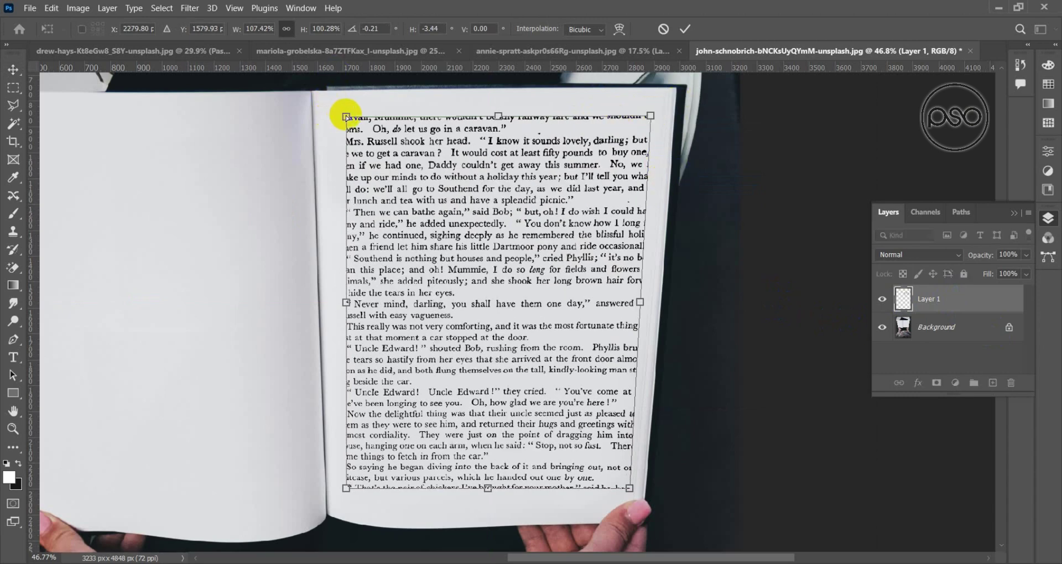
pyautogui.moveTo(346, 116); pyautogui.dragTo(337, 118)
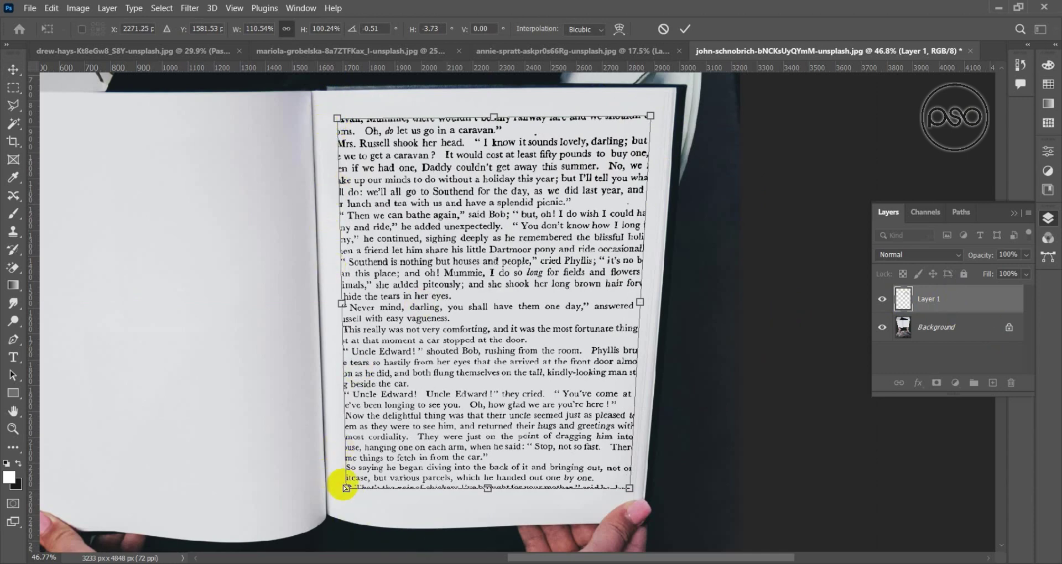
pyautogui.moveTo(343, 490); pyautogui.dragTo(345, 491)
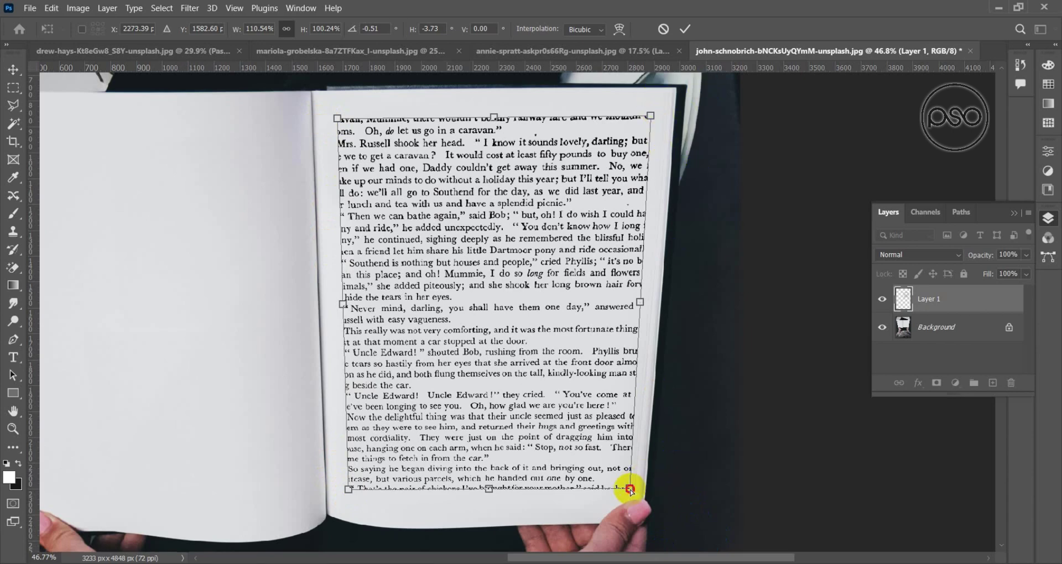
pyautogui.moveTo(629, 489); pyautogui.dragTo(626, 489)
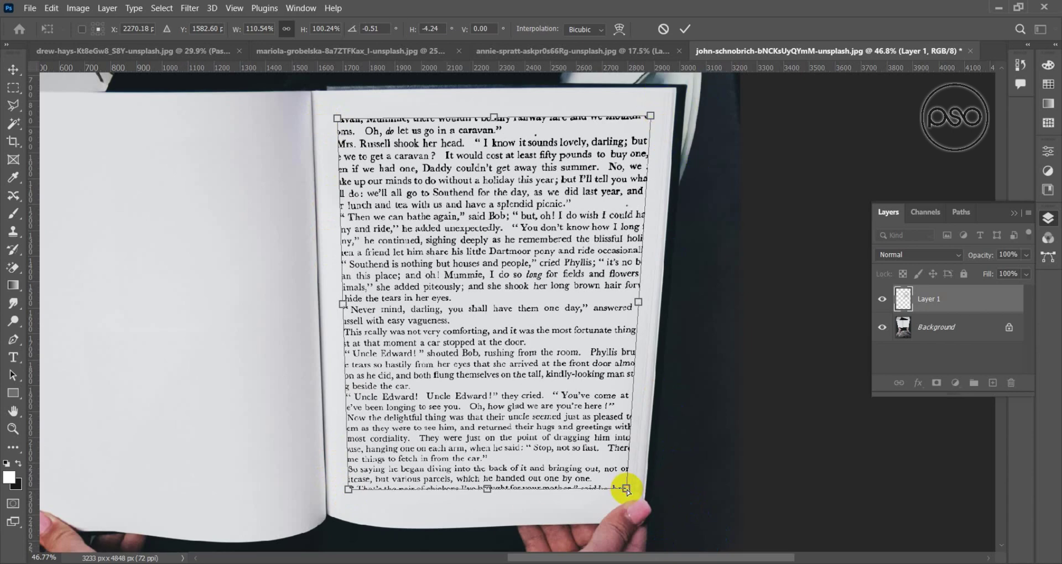
pyautogui.moveTo(485, 493); pyautogui.dragTo(487, 500)
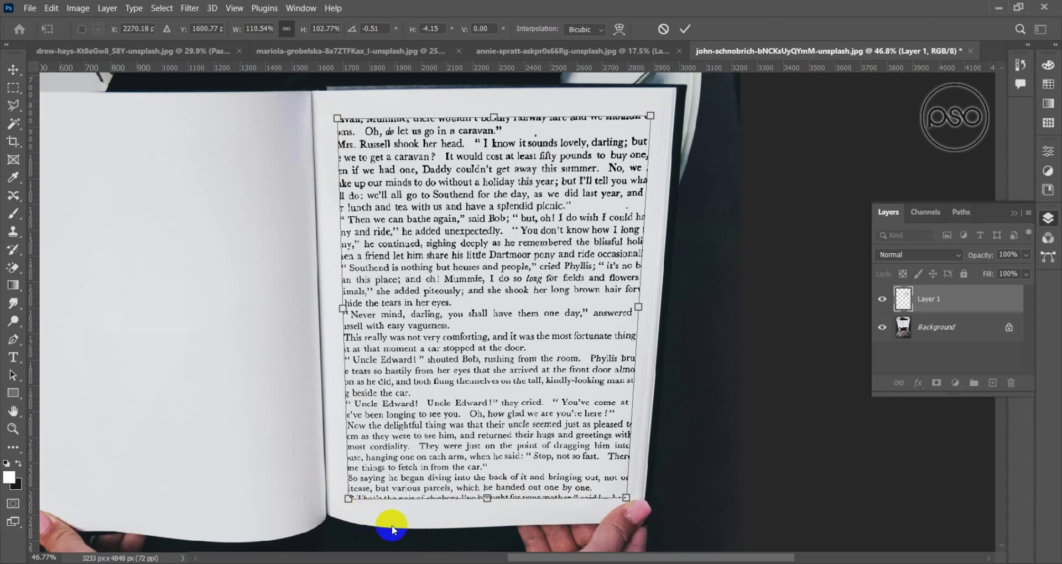
# Warp the text's bottom lines downward along the page's bend and commit the warp
pyautogui.rightClick(487, 402)
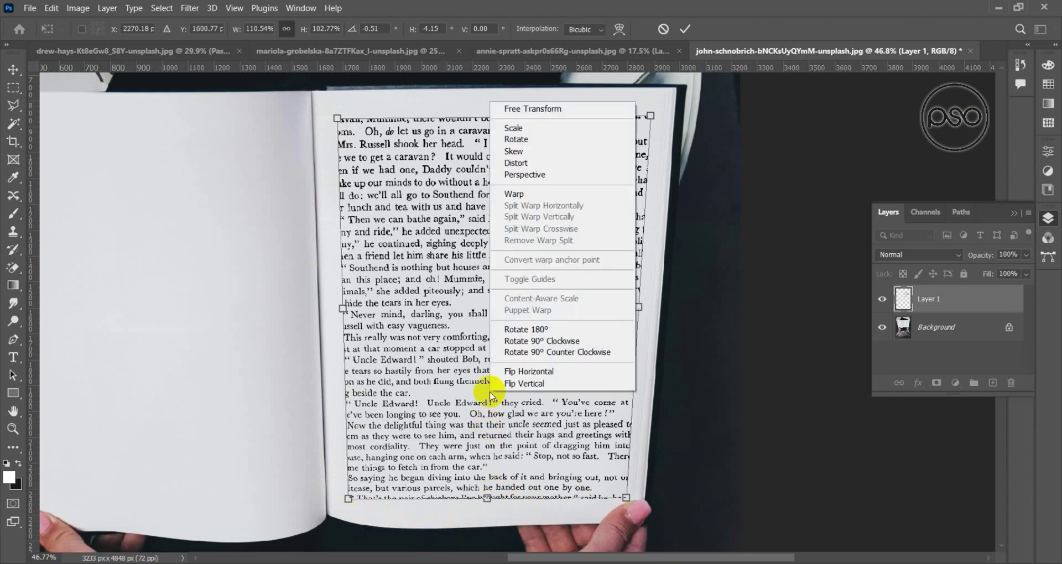
pyautogui.click(515, 195)
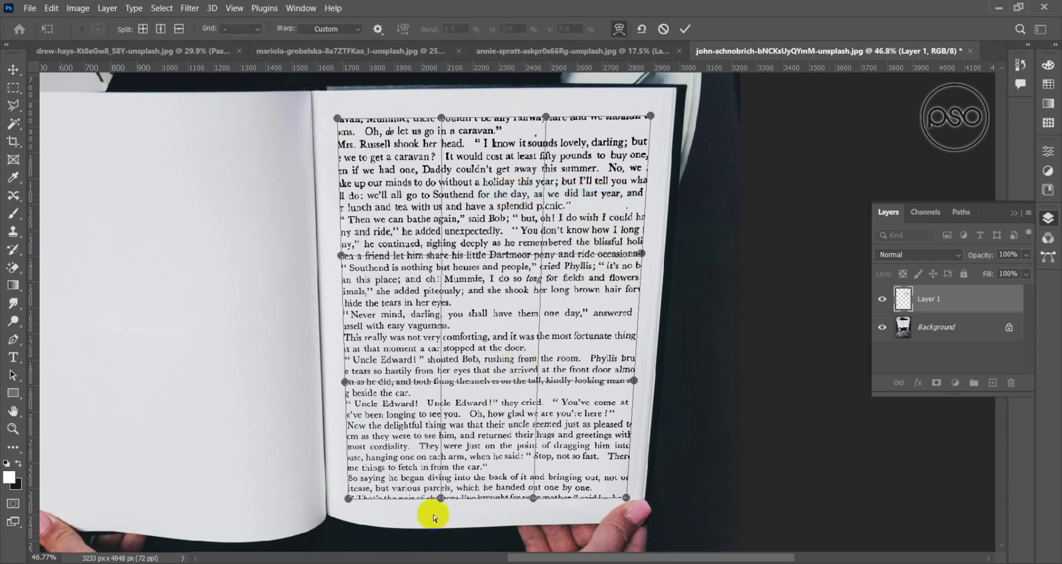
pyautogui.moveTo(440, 501); pyautogui.dragTo(444, 522)
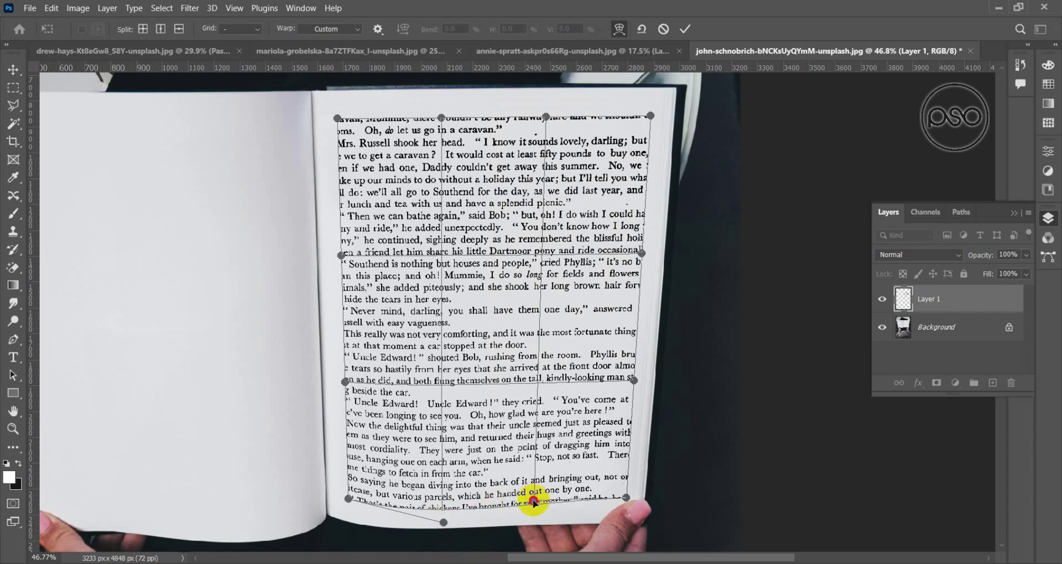
pyautogui.moveTo(534, 502); pyautogui.dragTo(534, 503)
pyautogui.moveTo(444, 522); pyautogui.dragTo(422, 520)
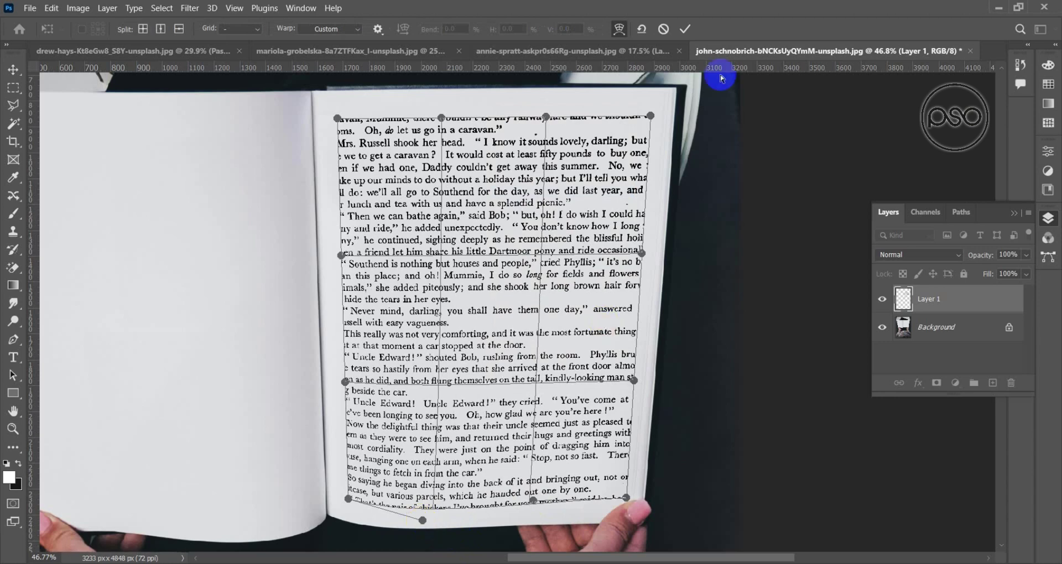
pyautogui.click(686, 30)
pyautogui.press('Return')
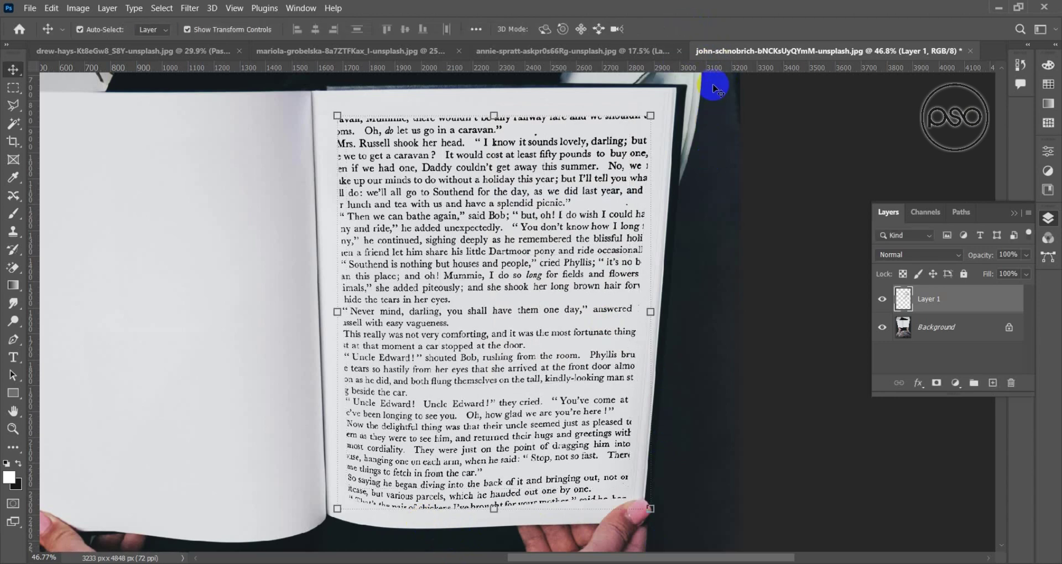
pyautogui.click(639, 192)
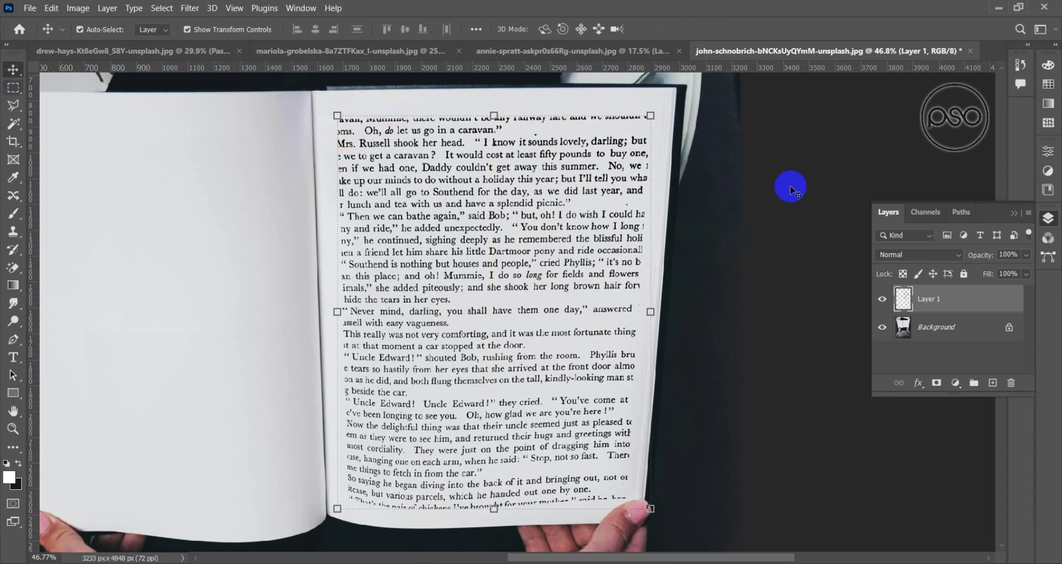
pyautogui.click(614, 311)
pyautogui.scroll(-1, 614, 312)
pyautogui.scroll(-1, 614, 312)
pyautogui.scroll(-1, 614, 312)
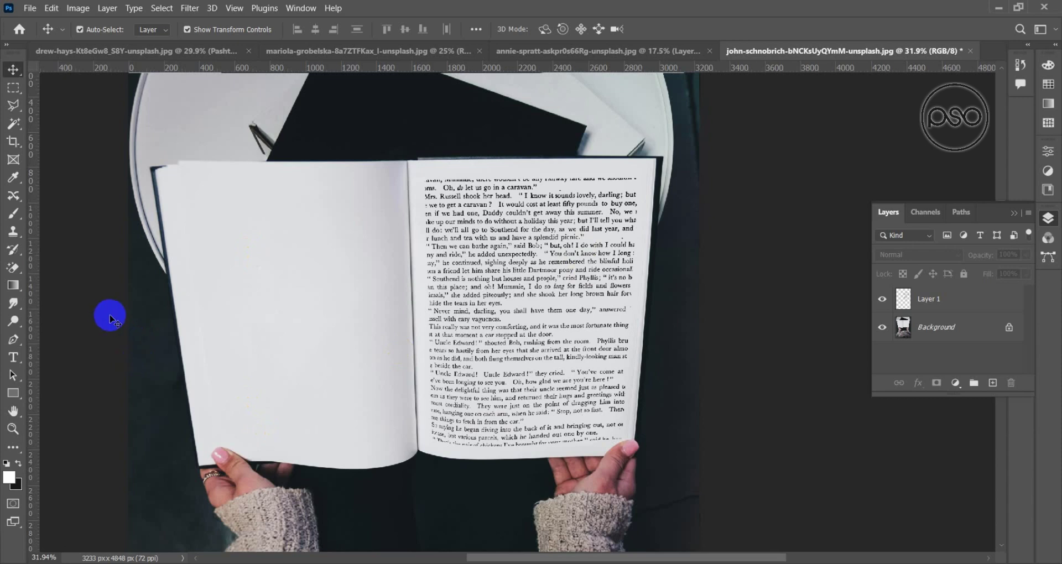
pyautogui.moveTo(208, 326); pyautogui.dragTo(664, 133)
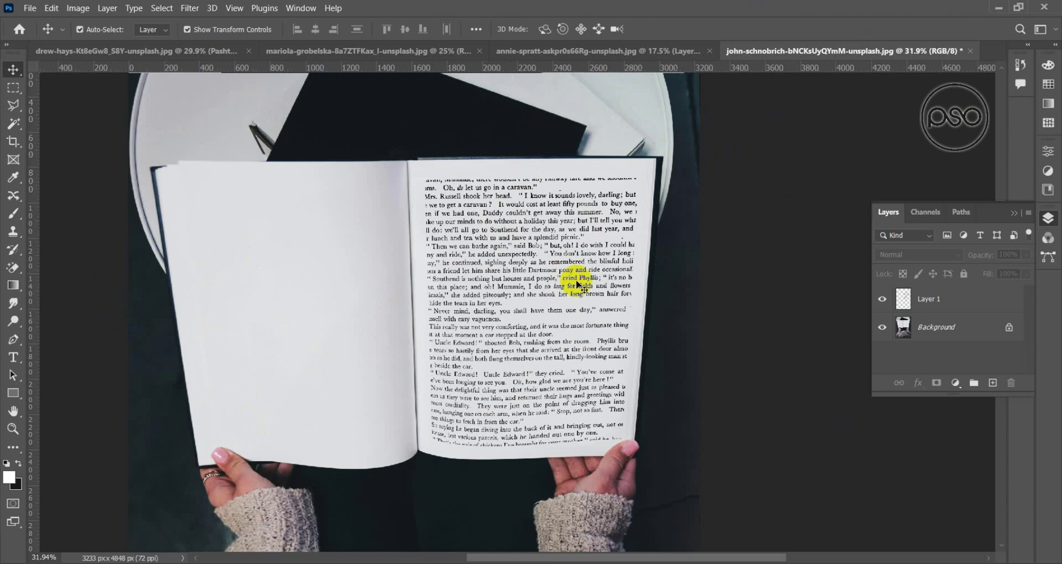
pyautogui.click(91, 391)
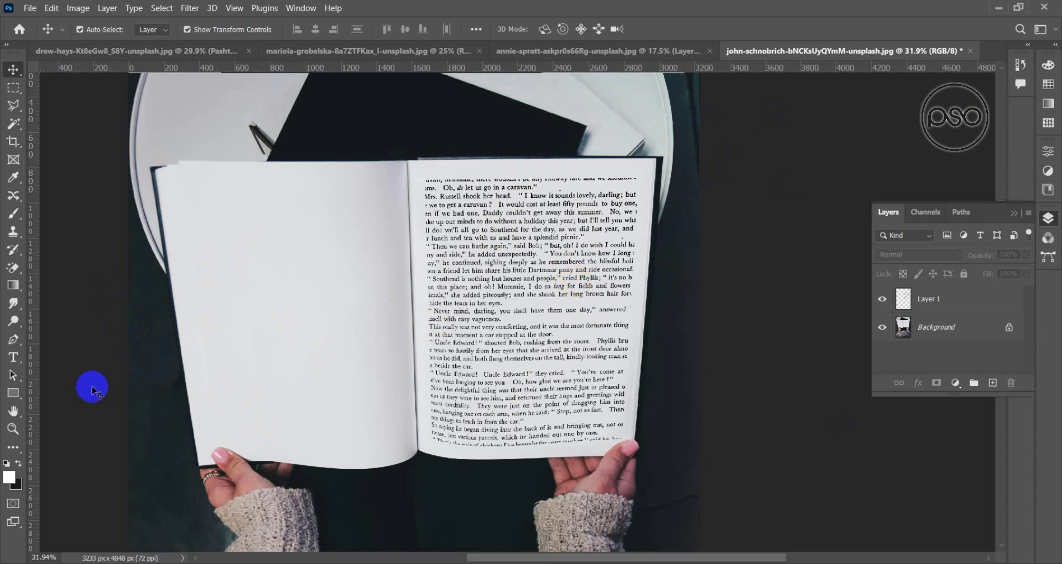